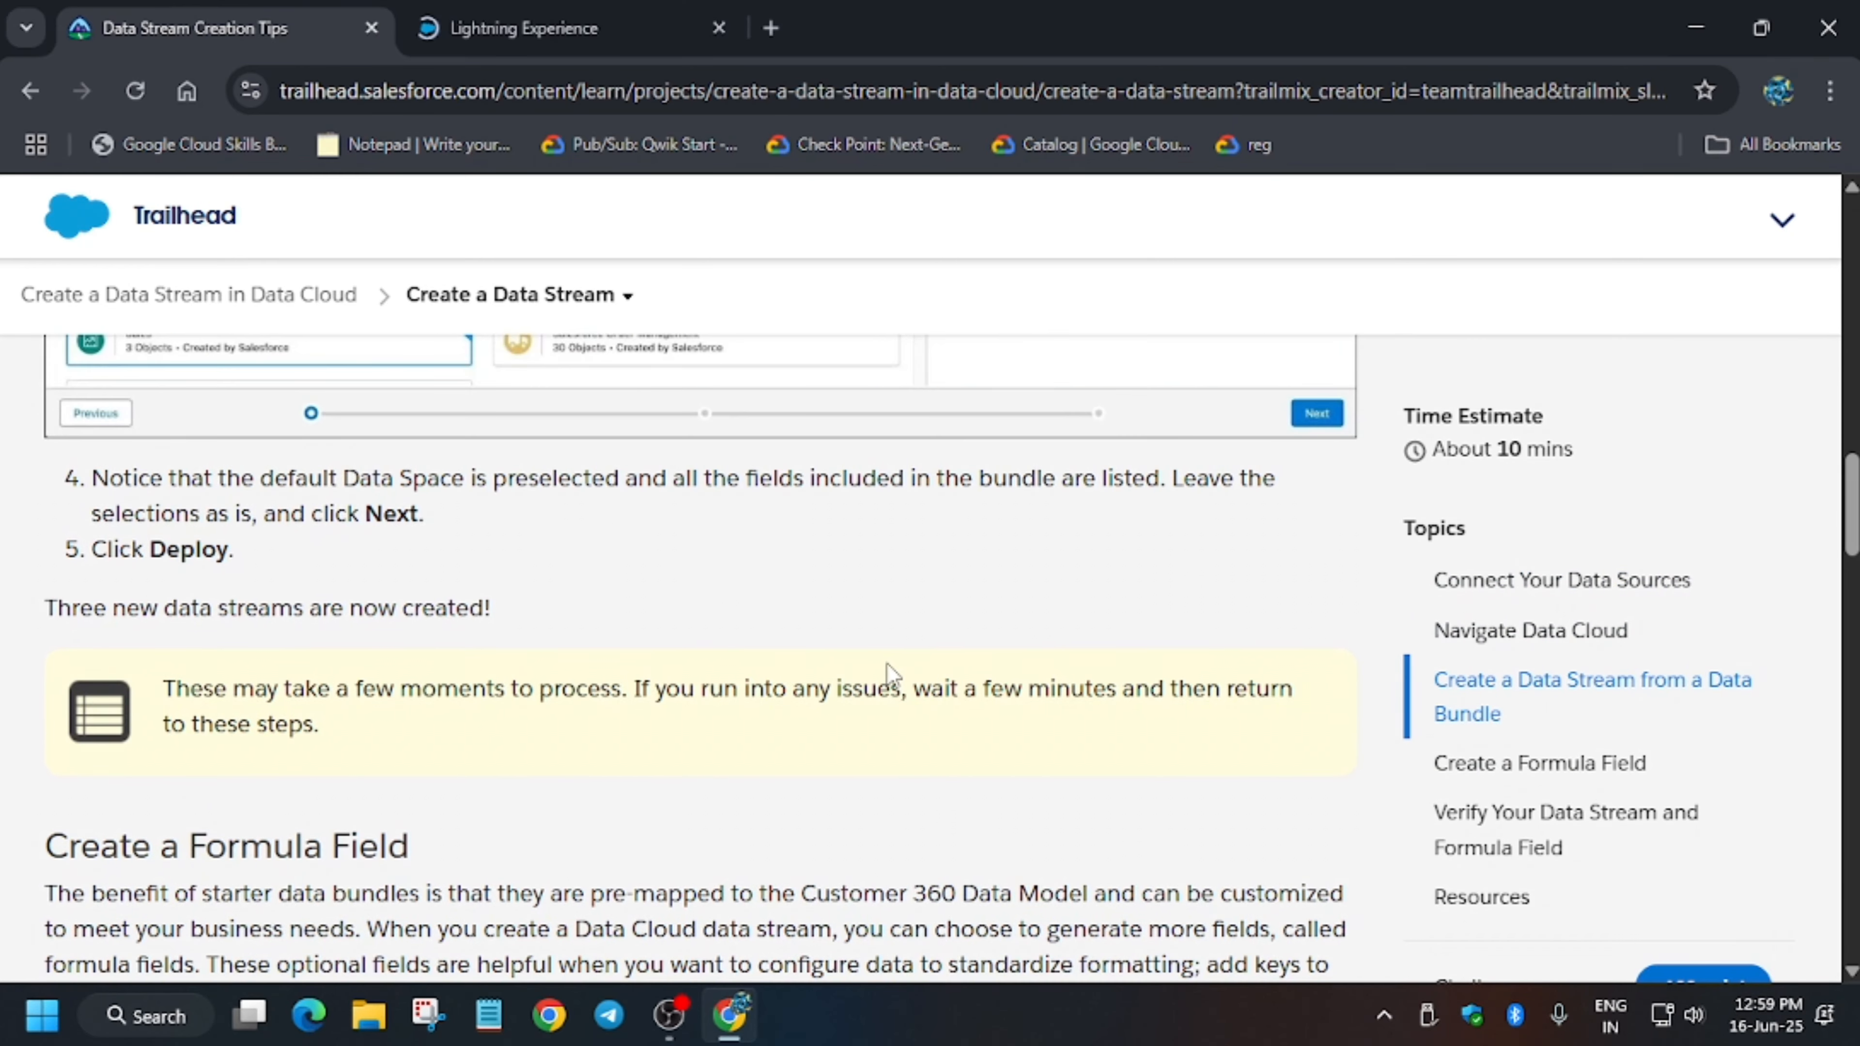
# - Read through the Trailhead instructions for creating a data stream from a data bundle and adding a formula field
pyautogui.scroll(-5, 886, 664)
pyautogui.scroll(-2, 890, 671)
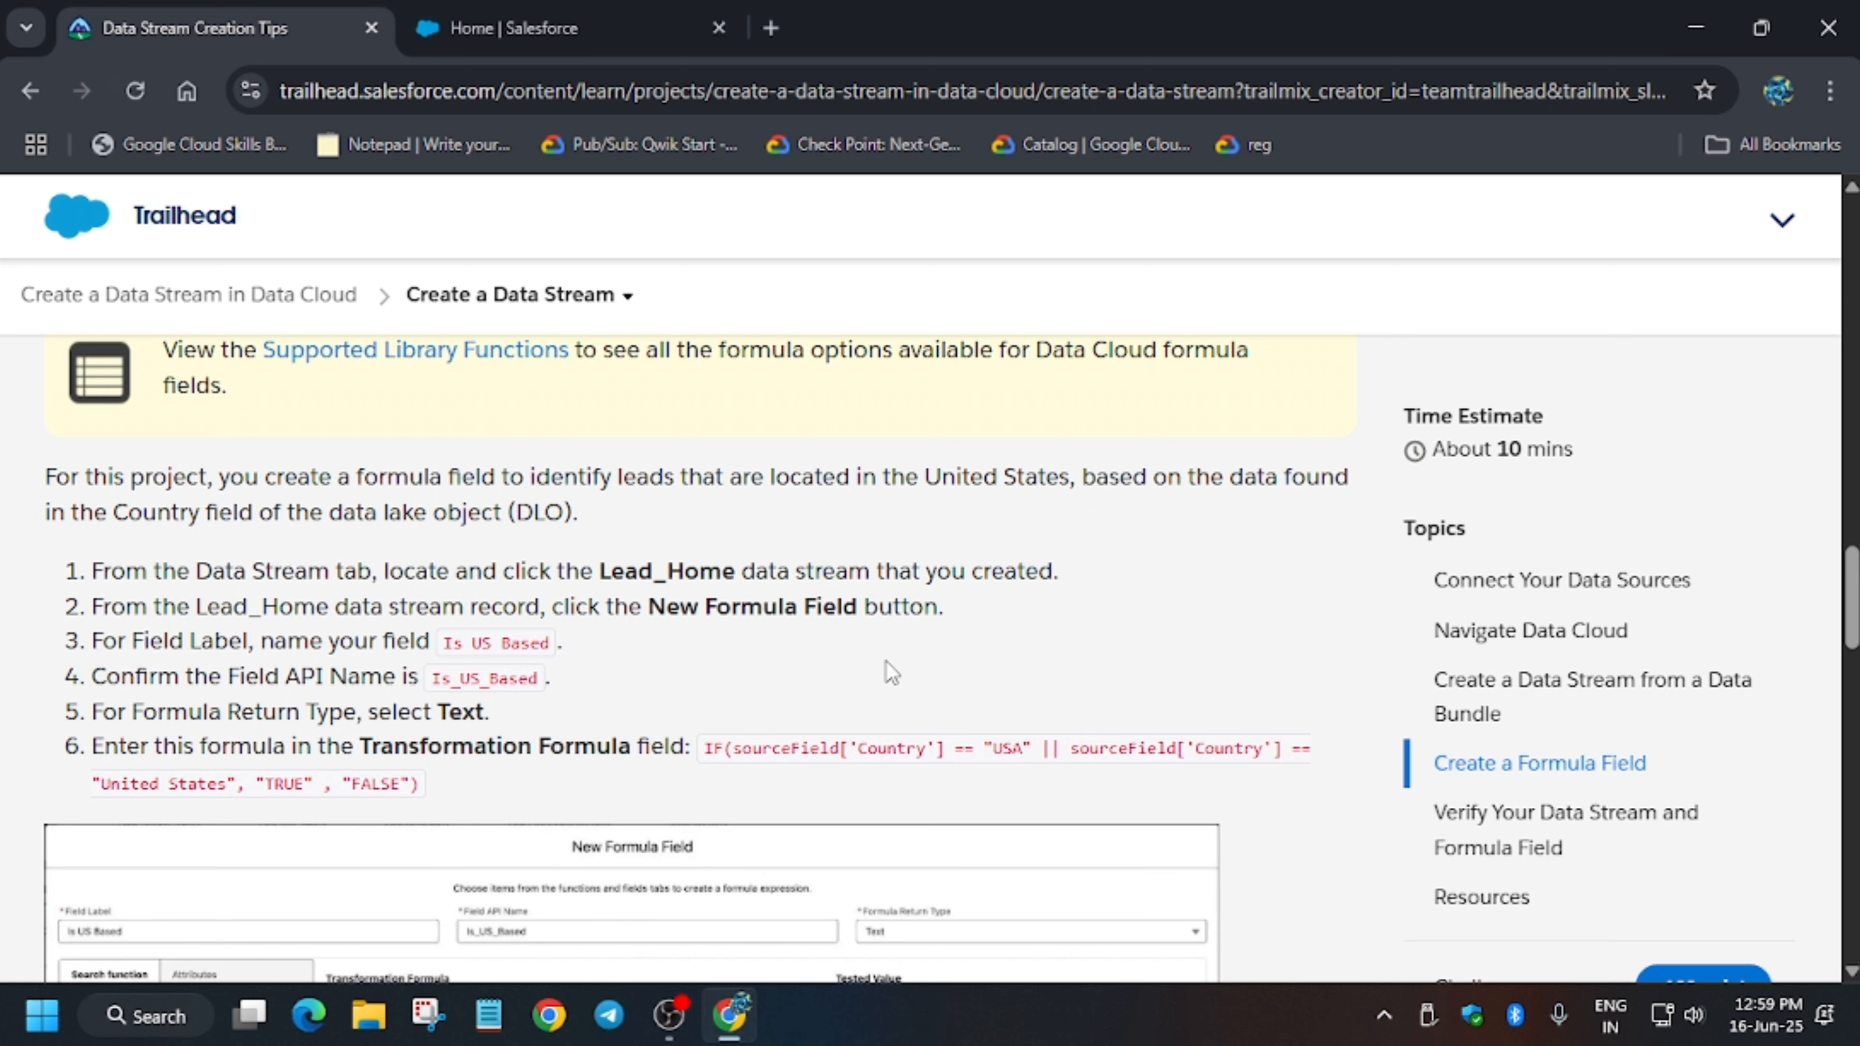
pyautogui.scroll(-15, 890, 671)
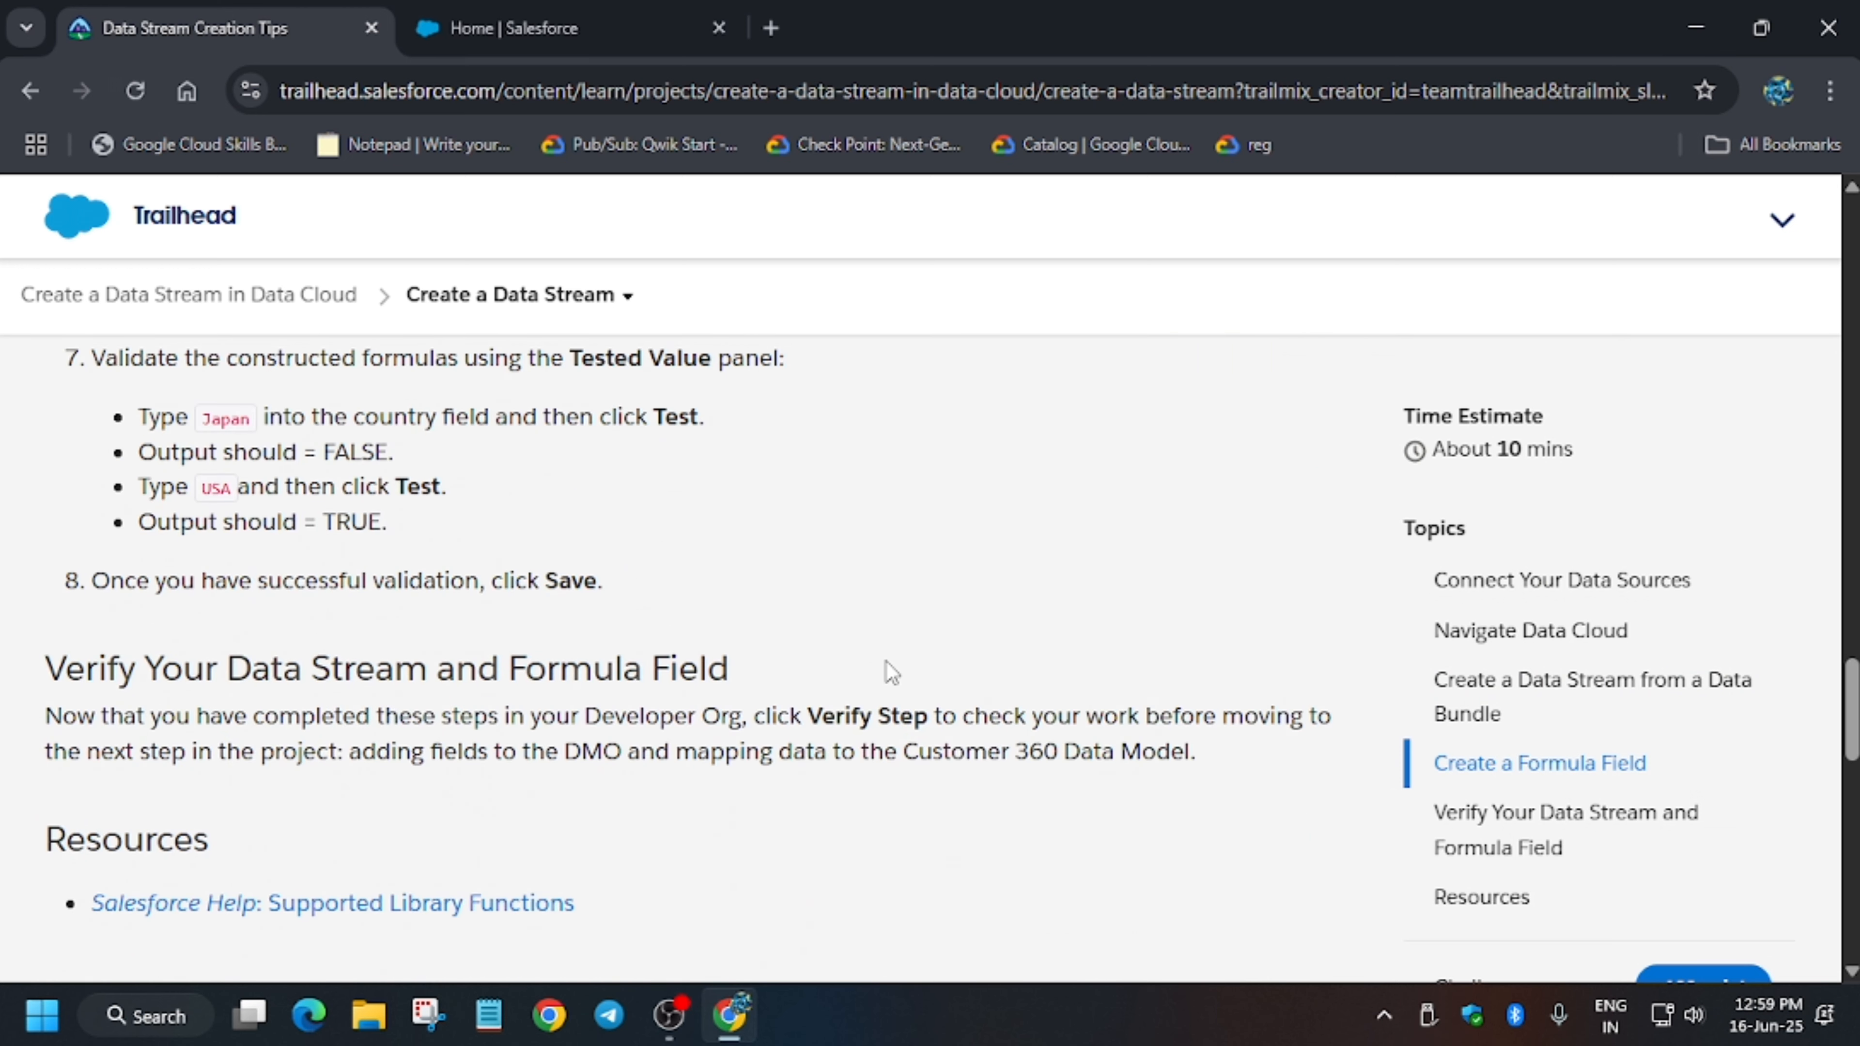
pyautogui.scroll(-4, 890, 671)
pyautogui.scroll(20, 890, 671)
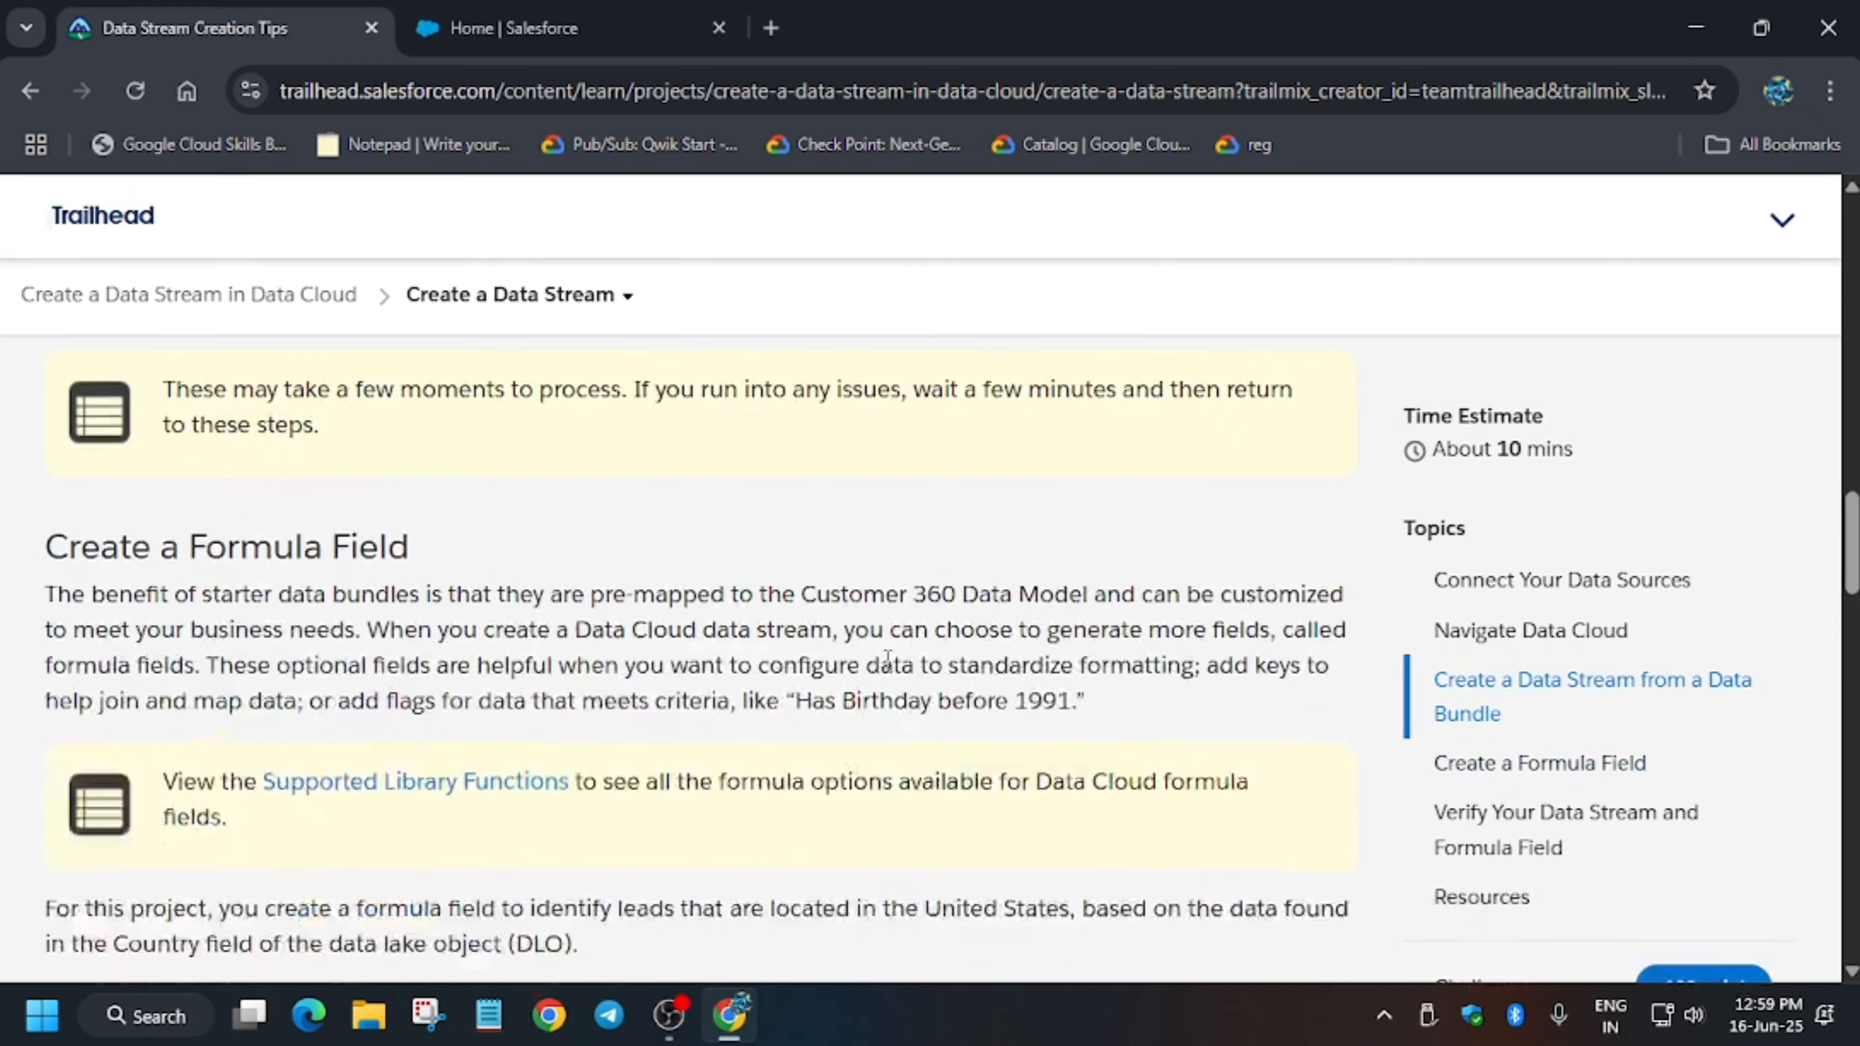
pyautogui.scroll(5, 890, 672)
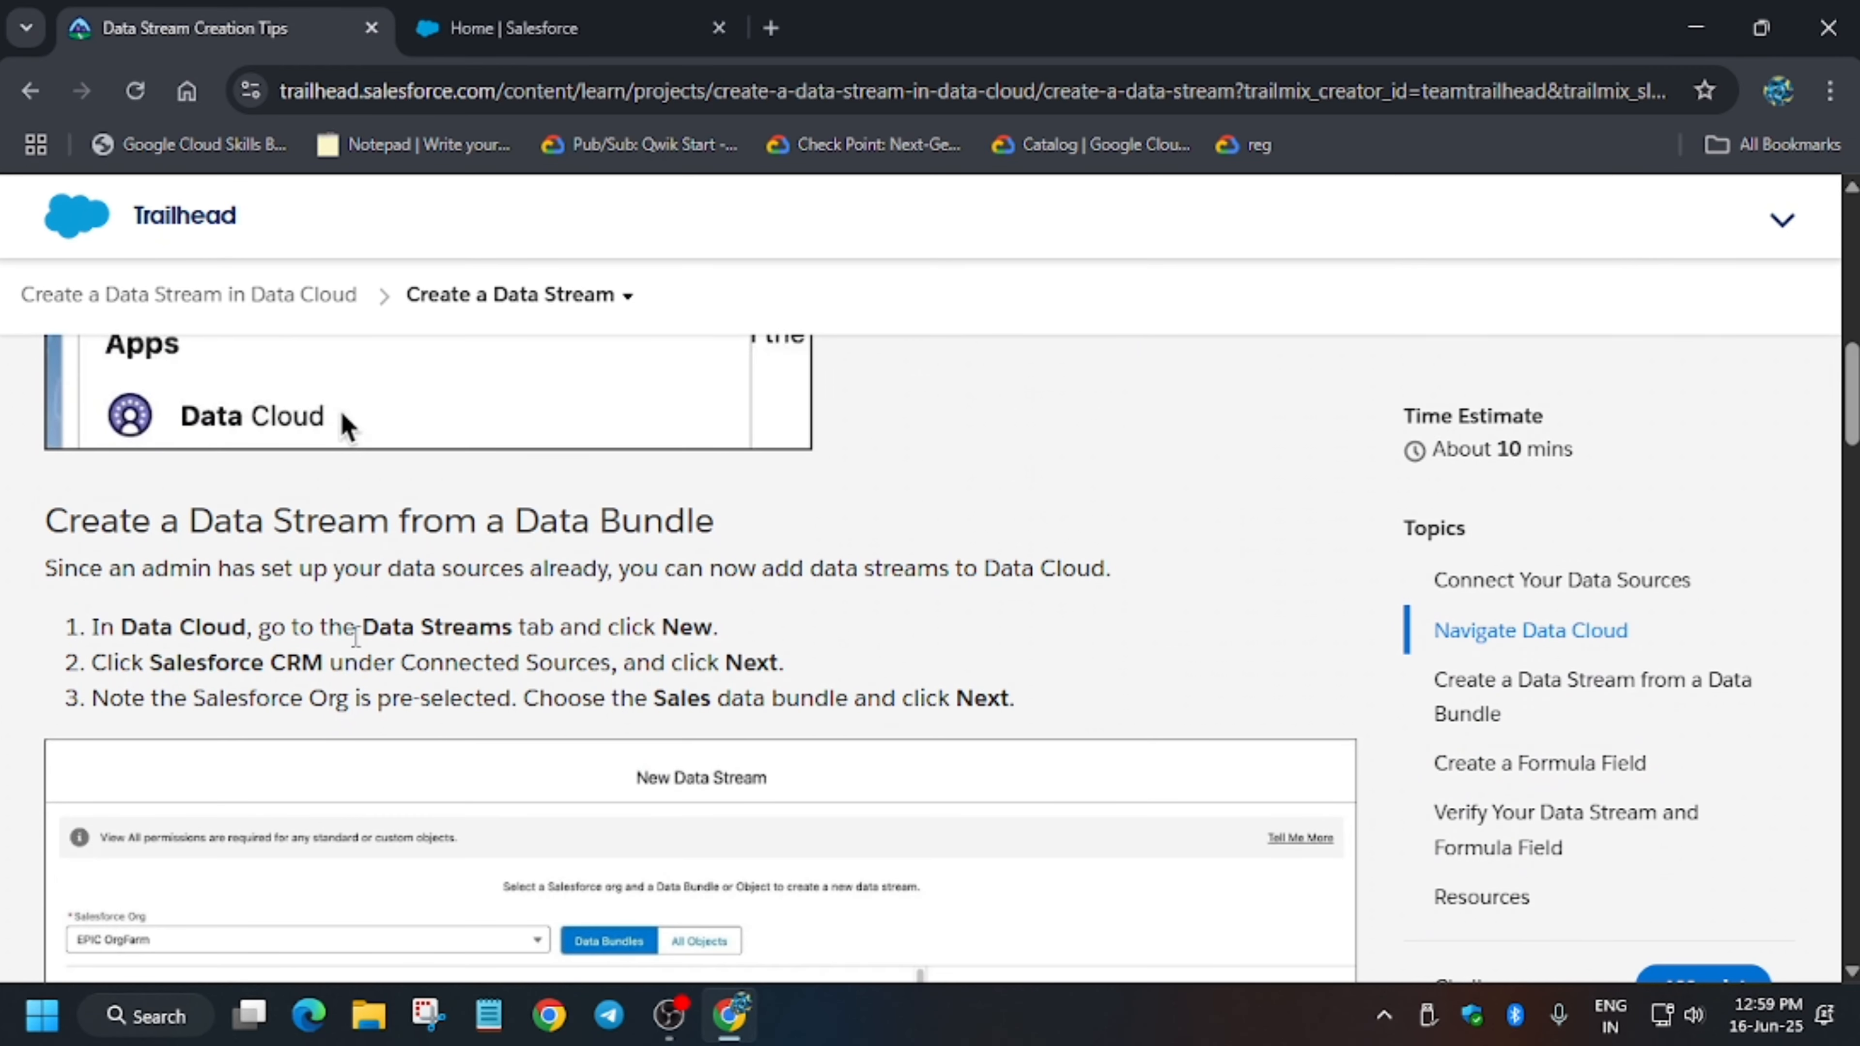
pyautogui.scroll(4, 496, 612)
pyautogui.scroll(-4, 491, 618)
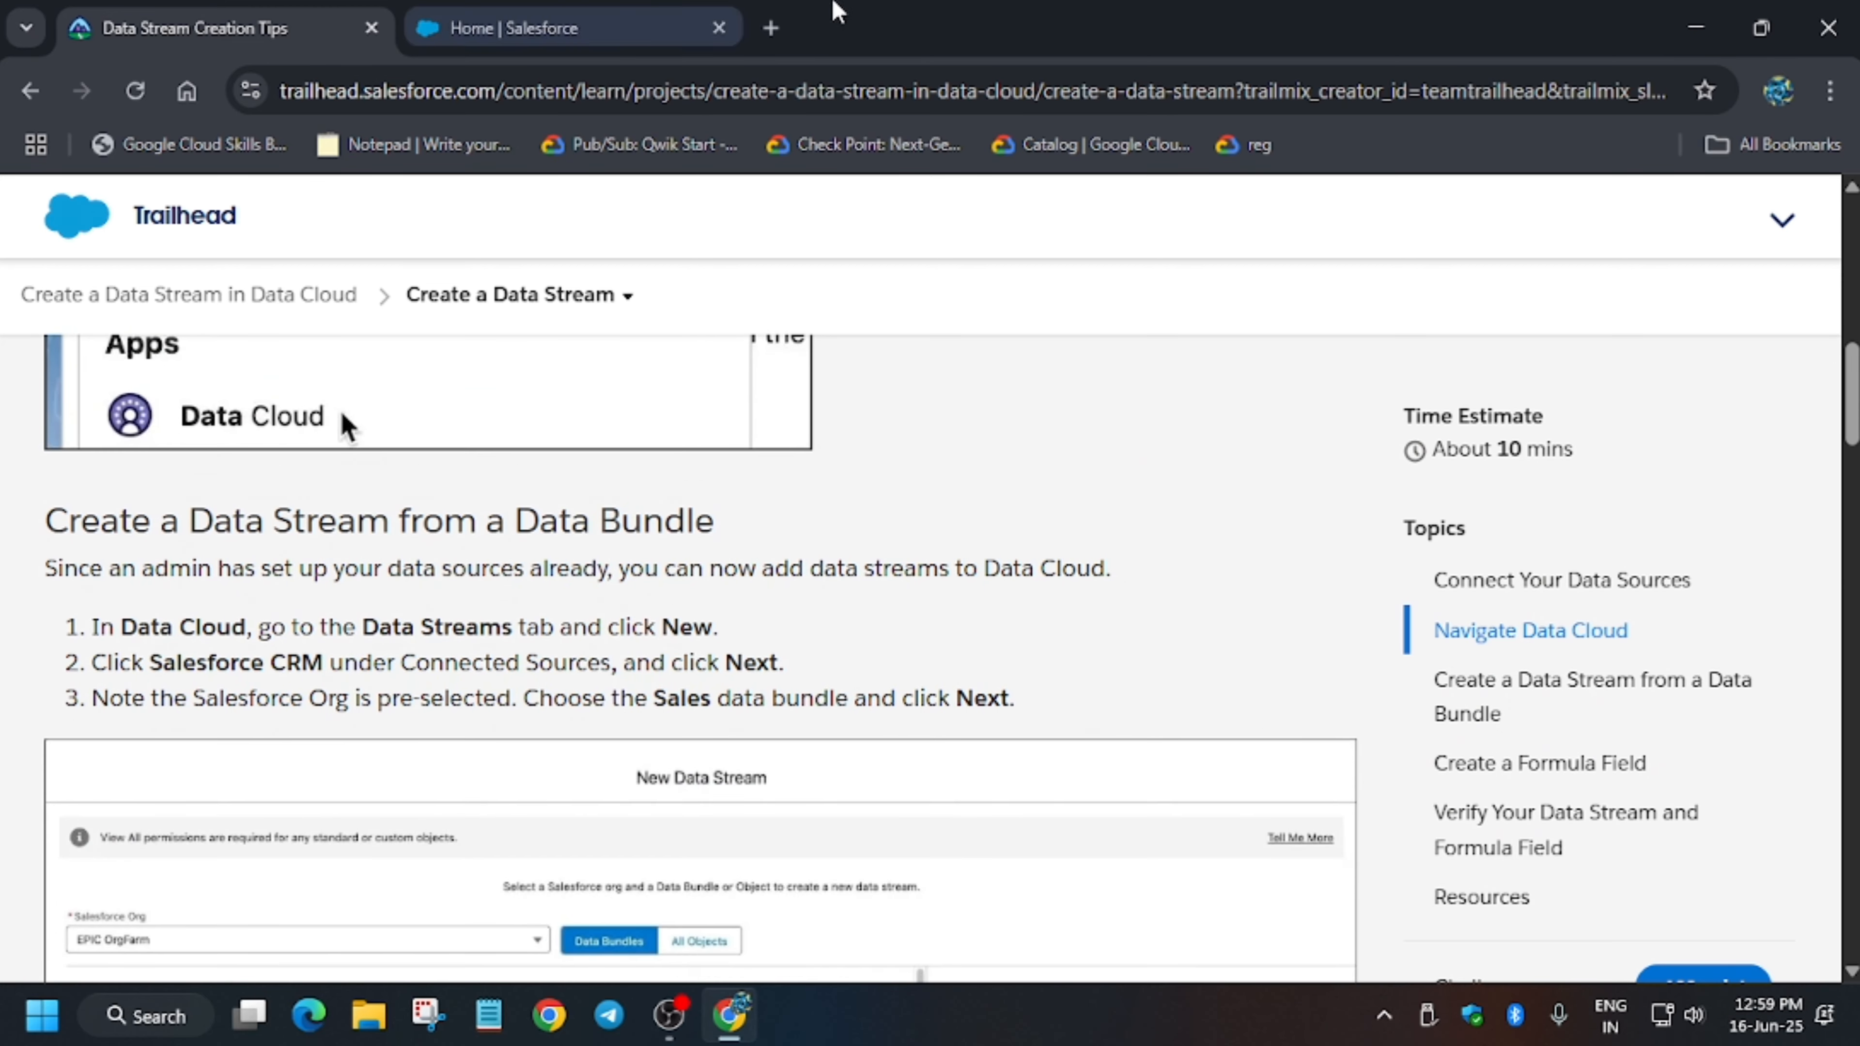
# - Switch to the Salesforce org, dismiss the notification request, and launch the Data Cloud app by searching for "data"
pyautogui.click(479, 10)
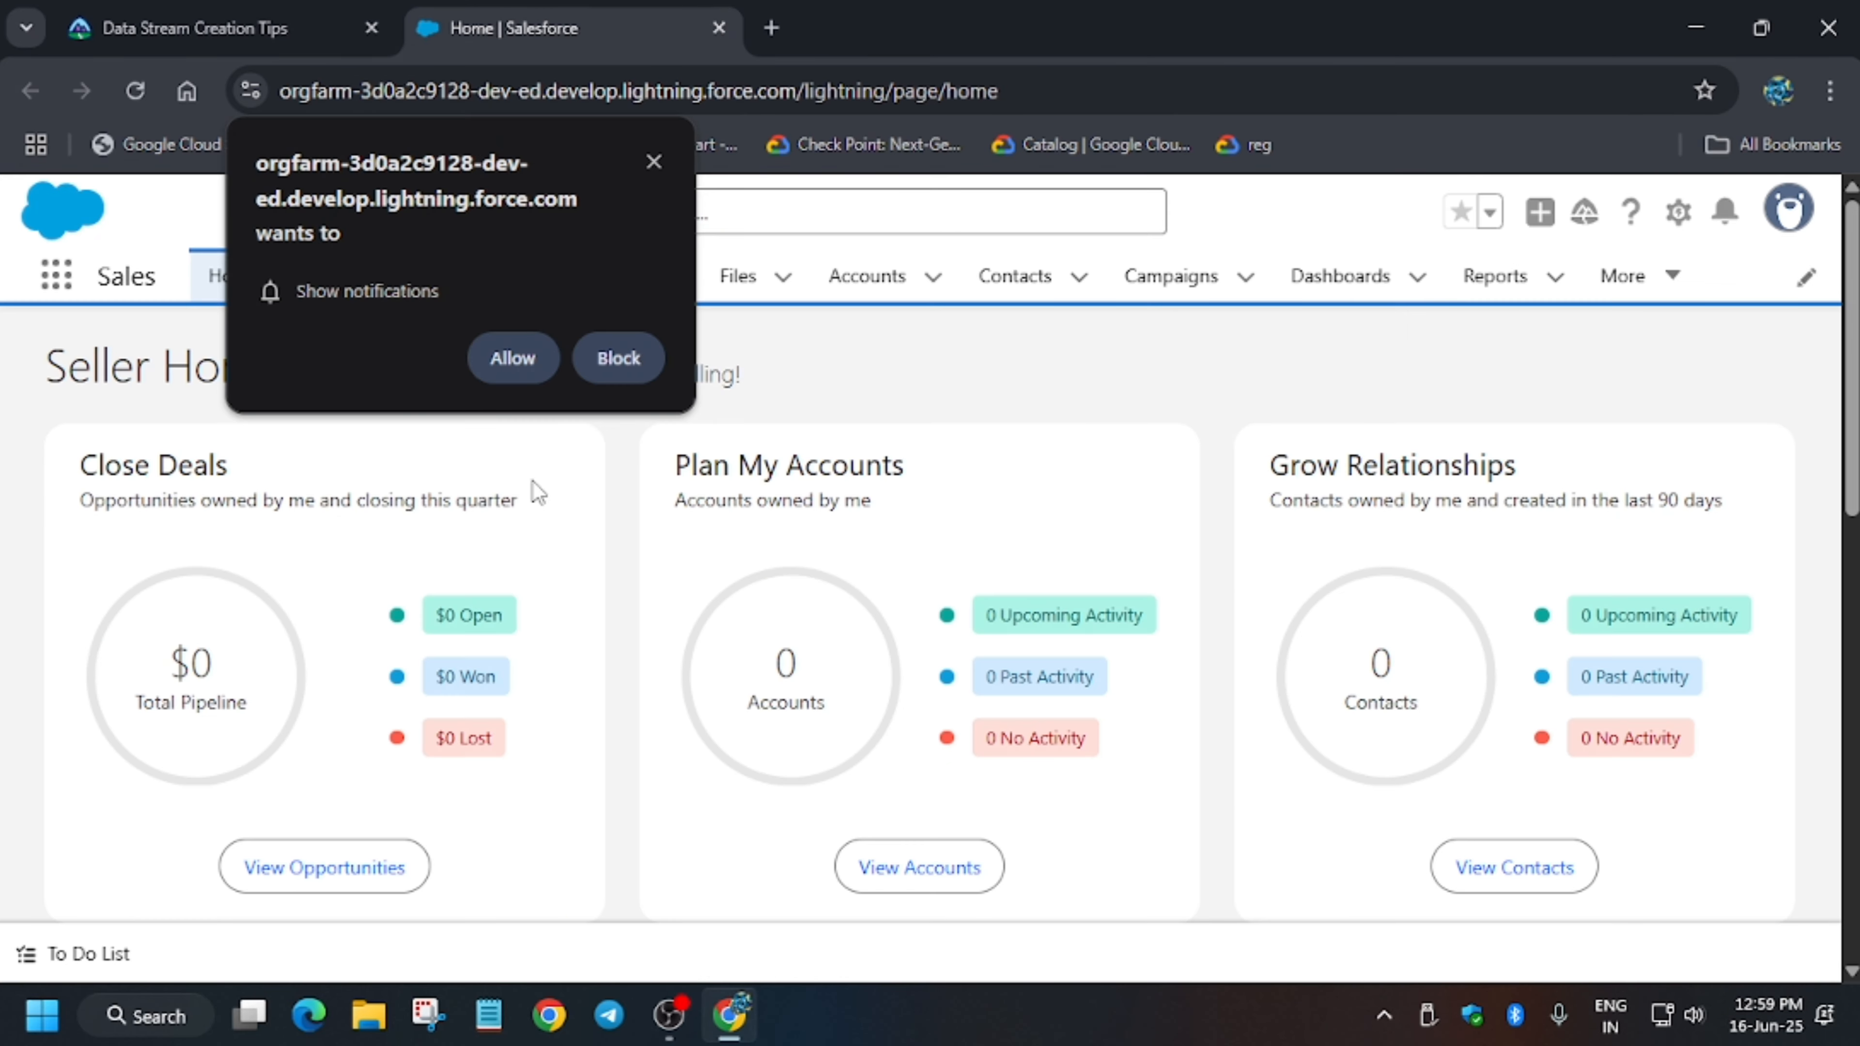
pyautogui.click(654, 162)
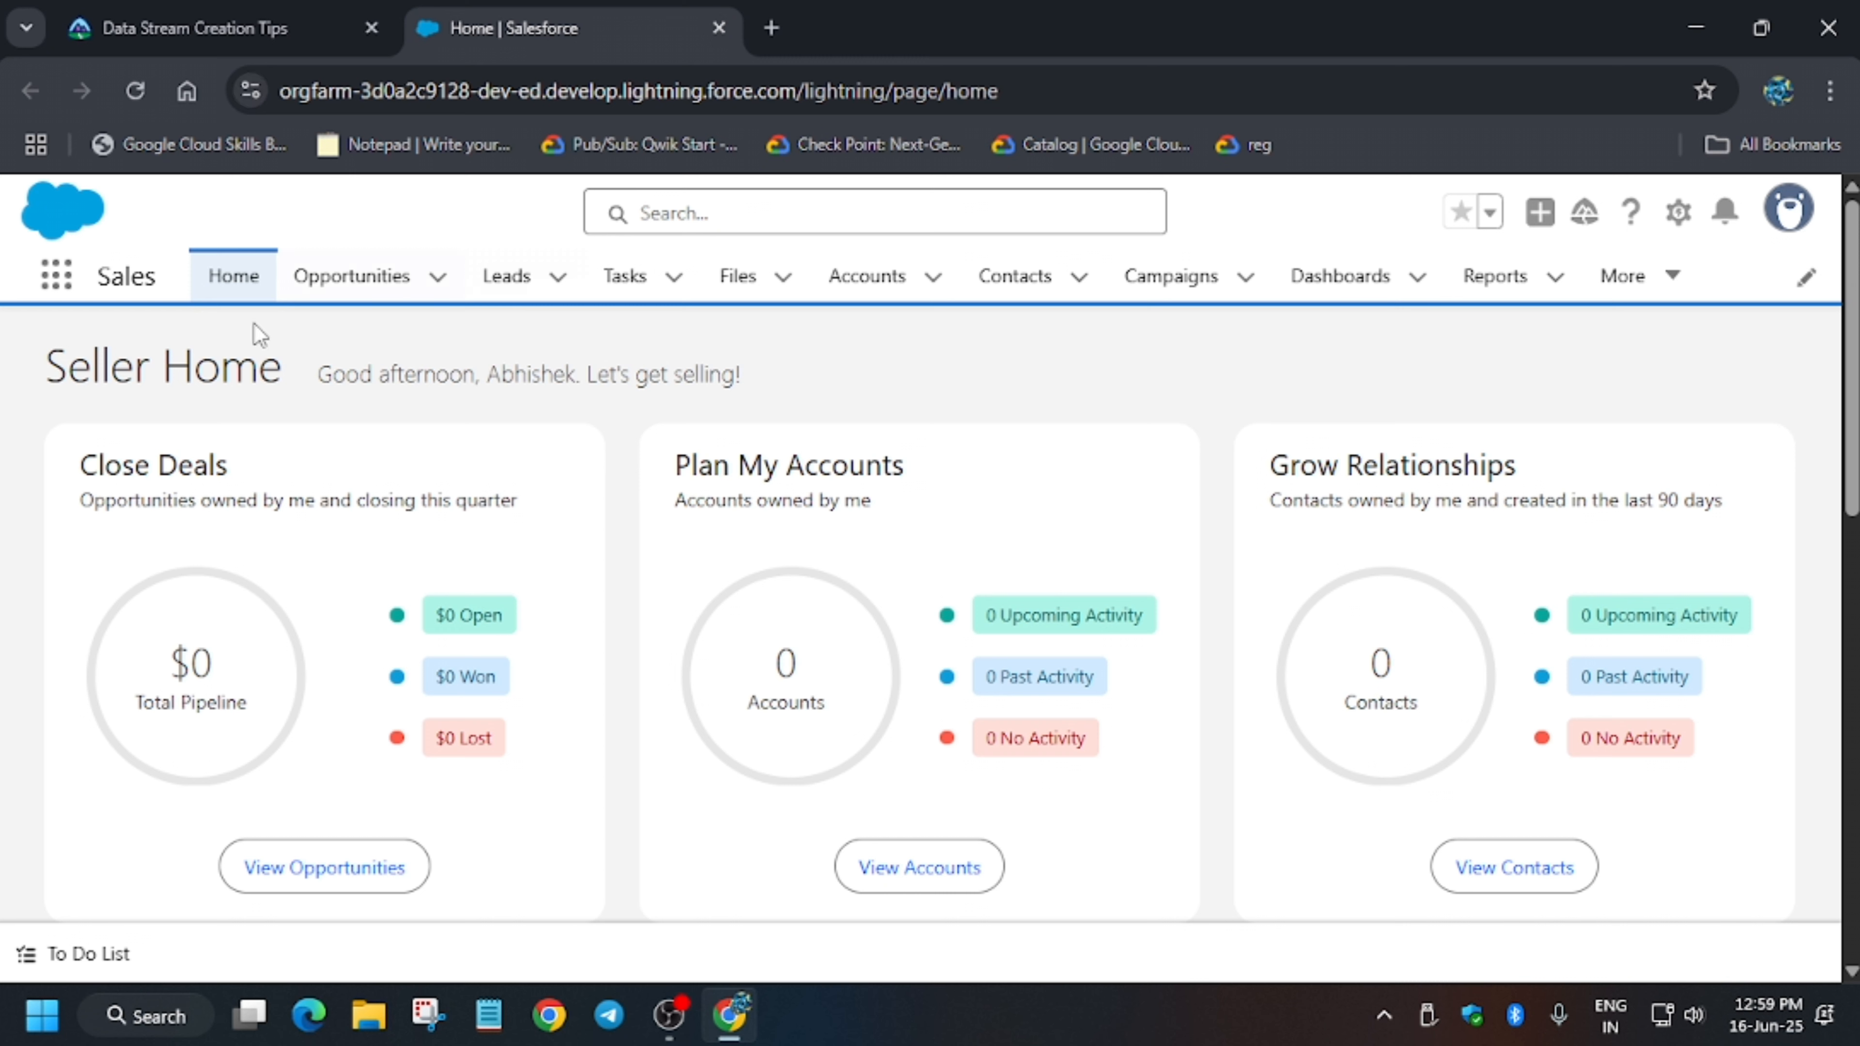
pyautogui.click(55, 276)
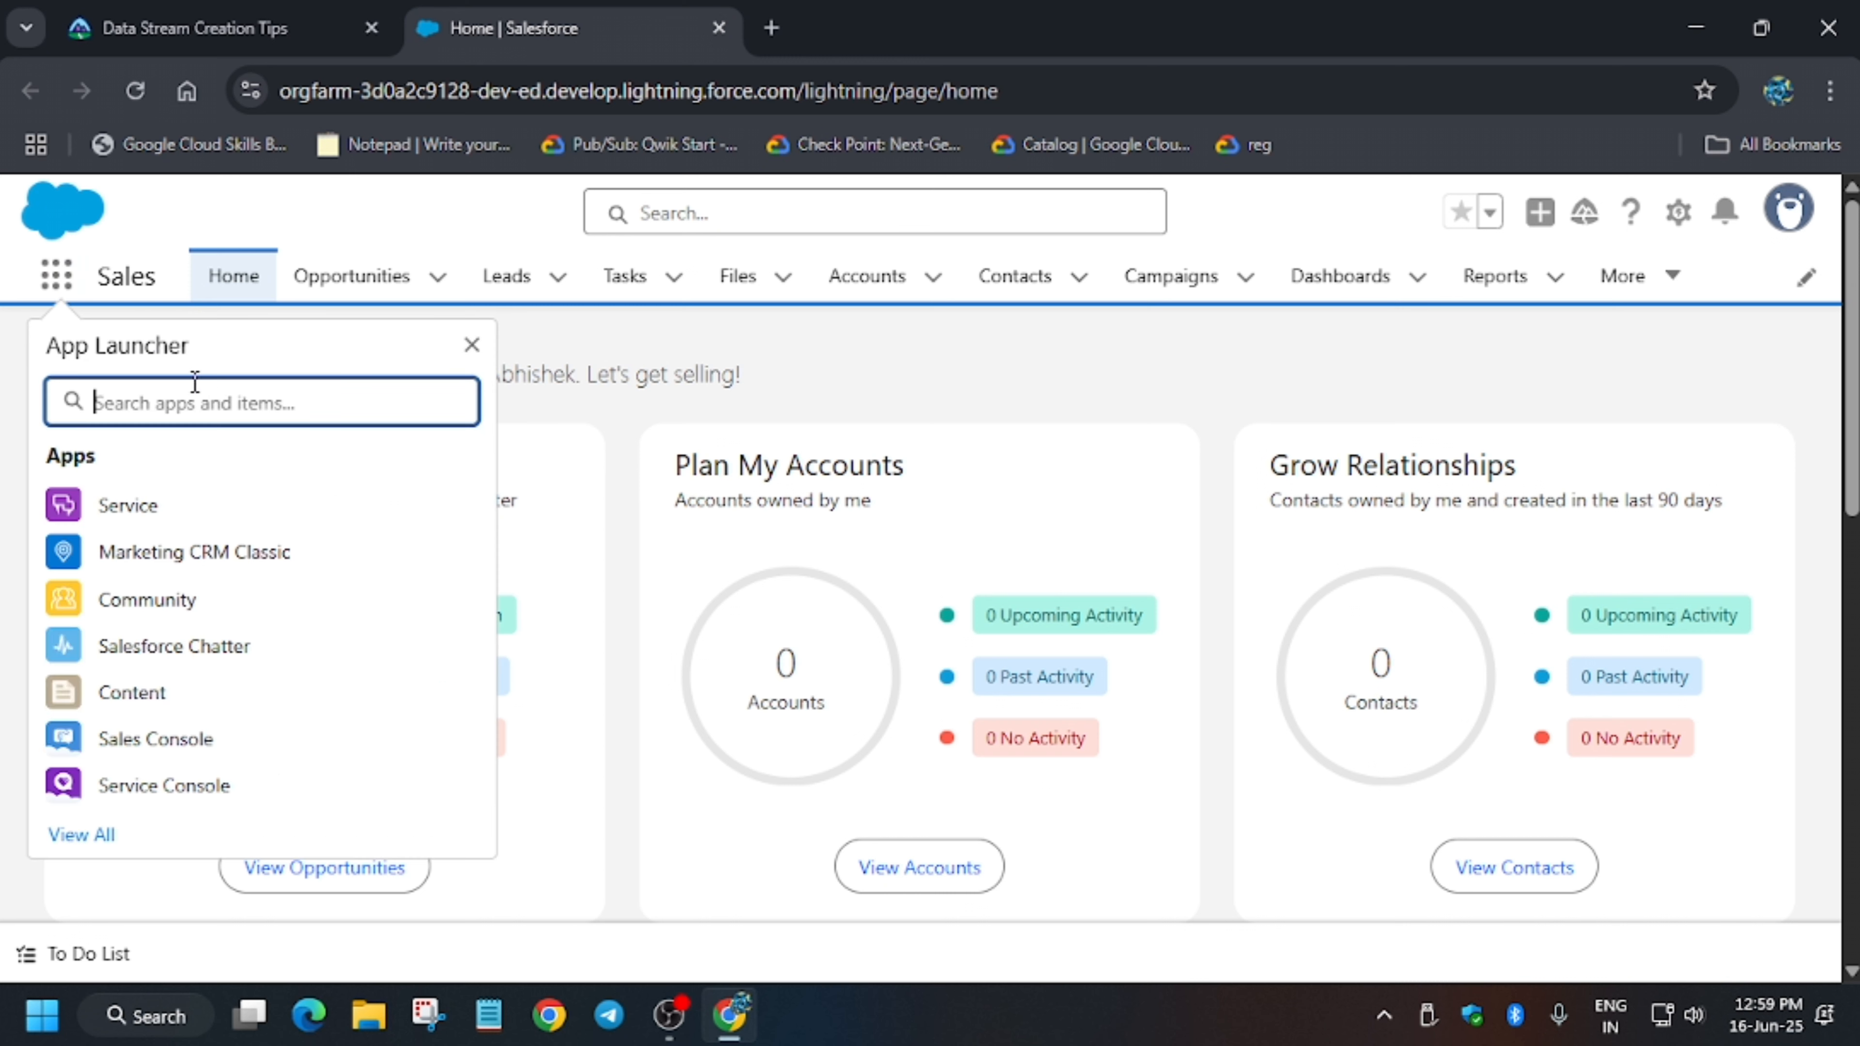
pyautogui.write('data')
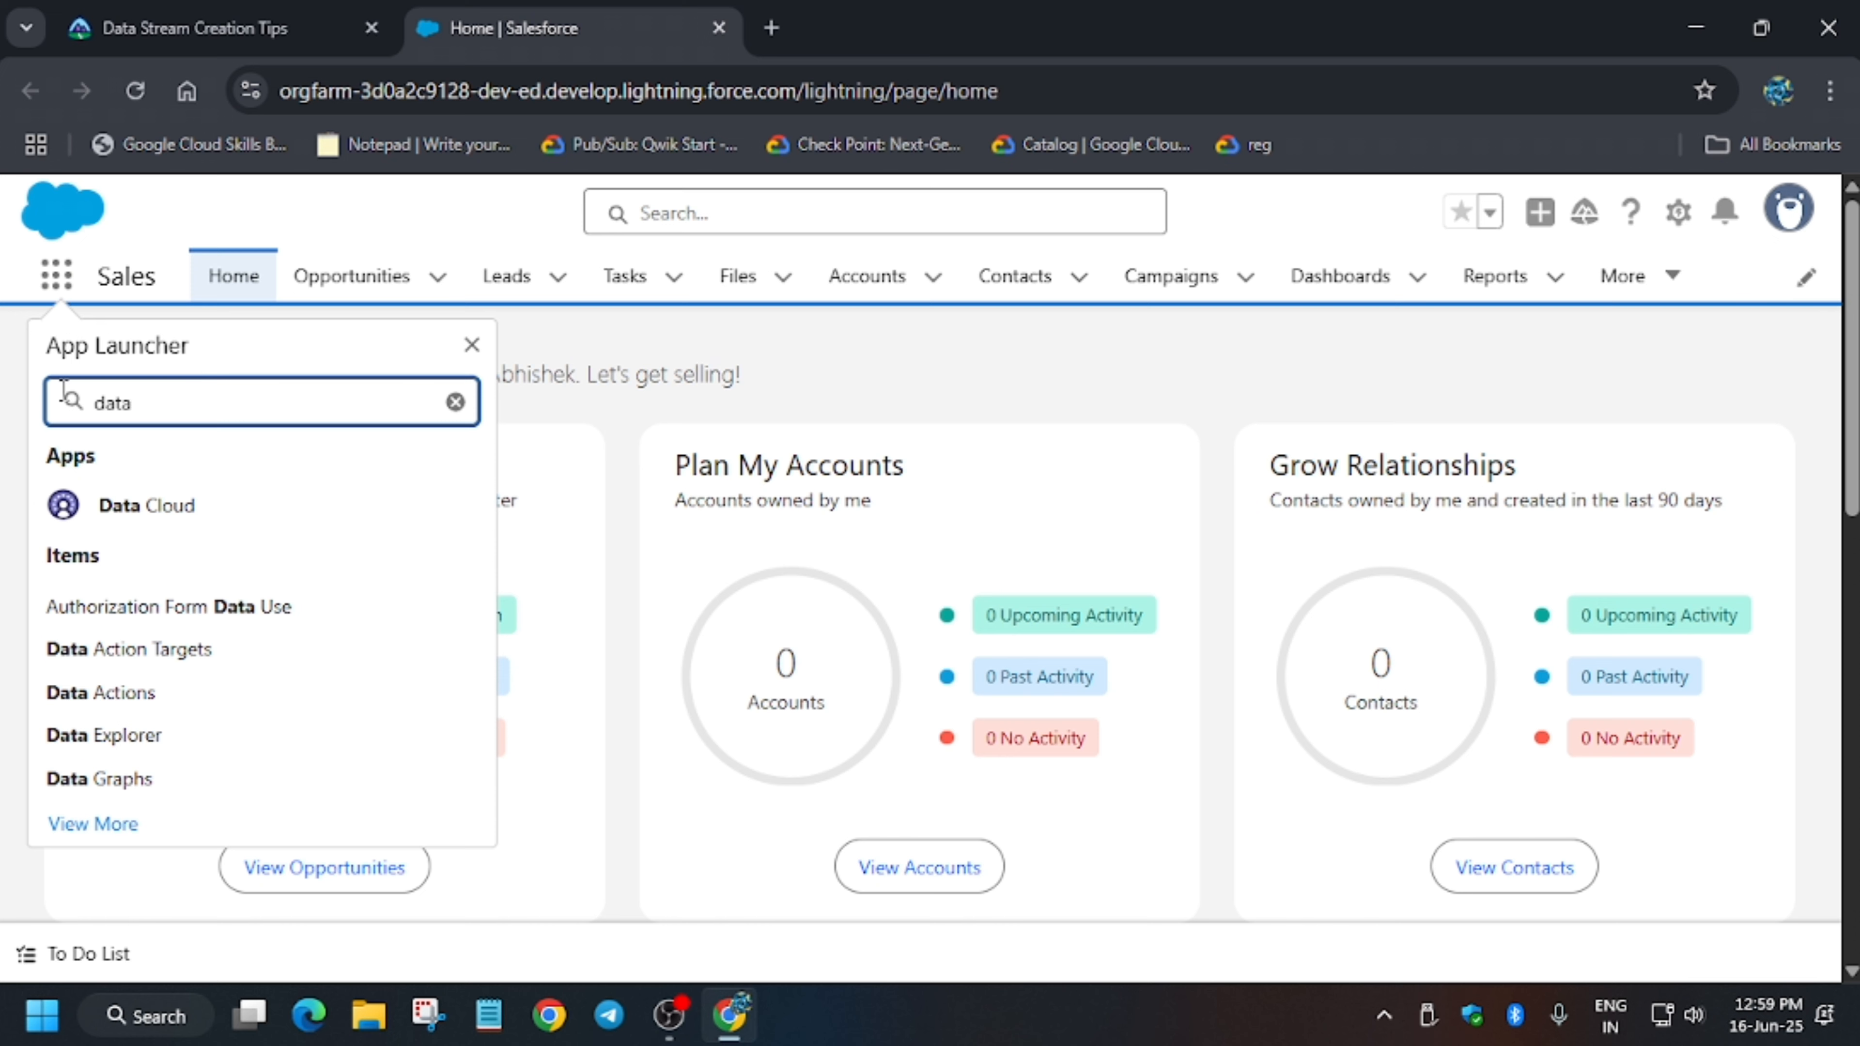
pyautogui.click(222, 509)
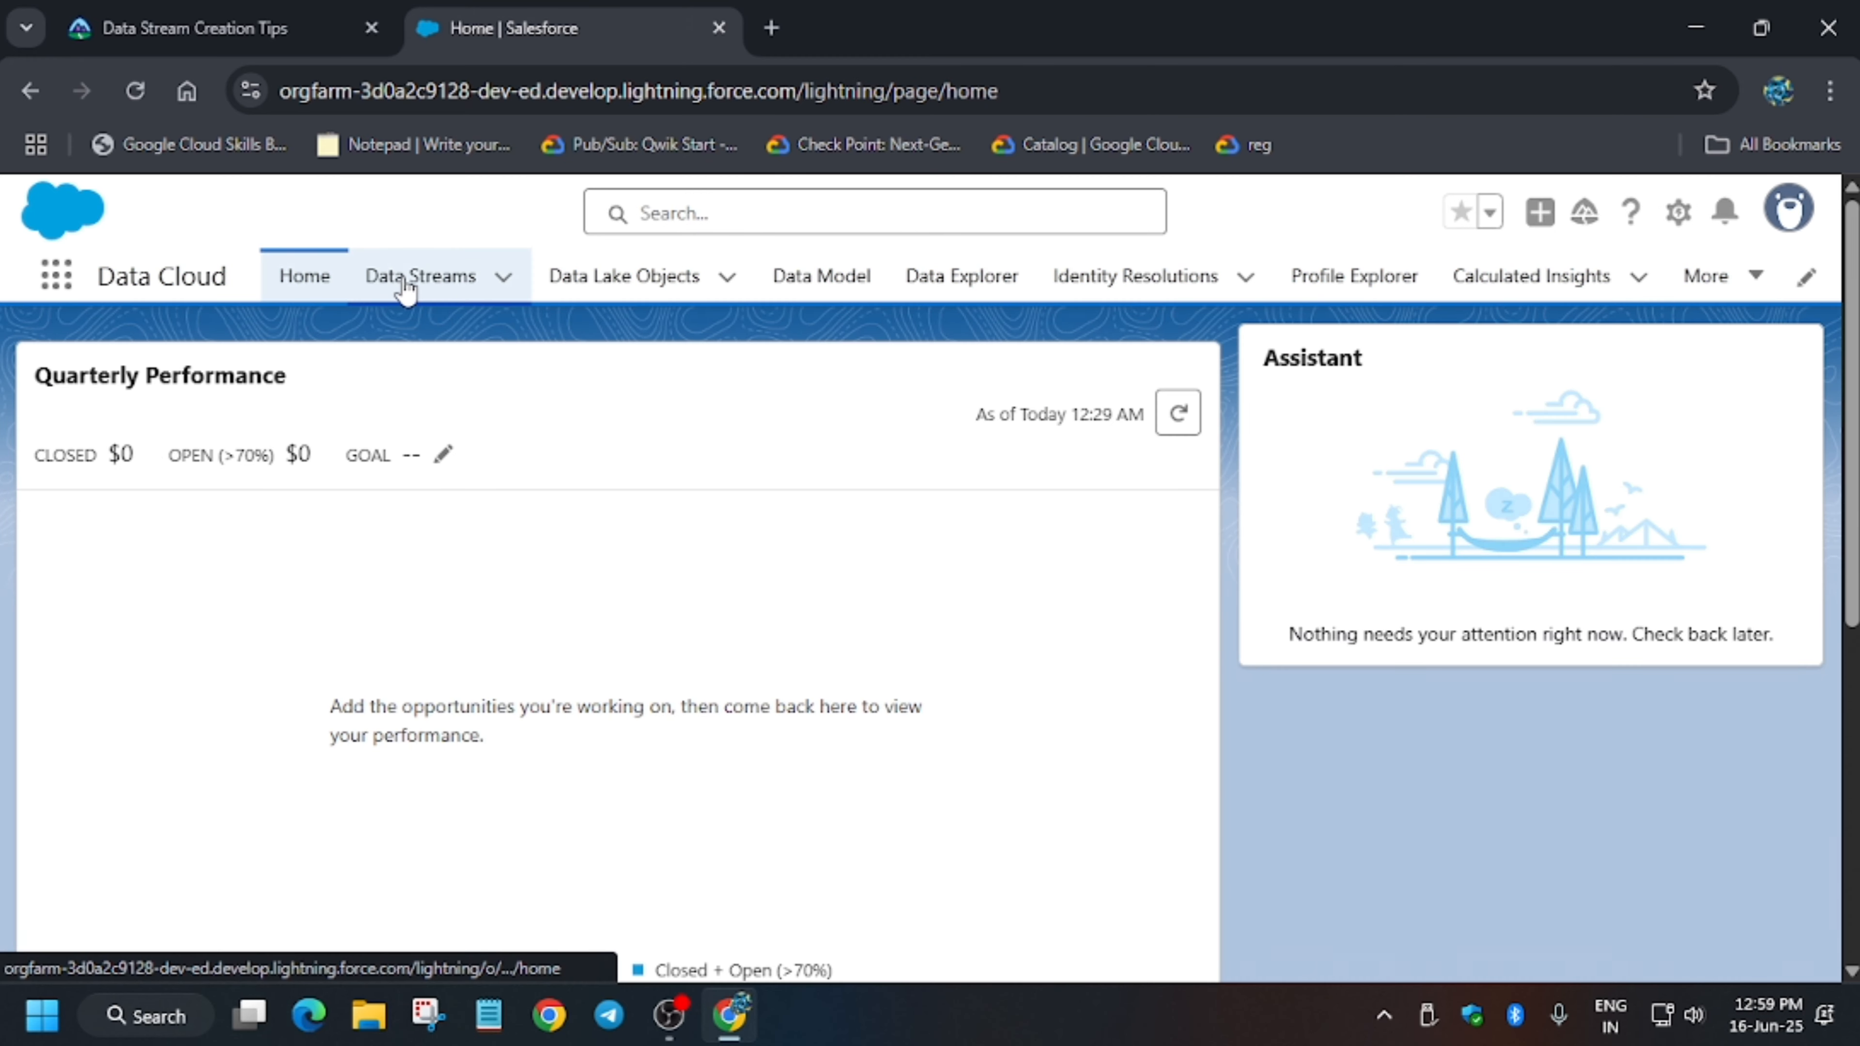
# - Open the Data Streams list in Data Cloud and dismiss the notification request and Go Mobile pop-up
pyautogui.click(403, 286)
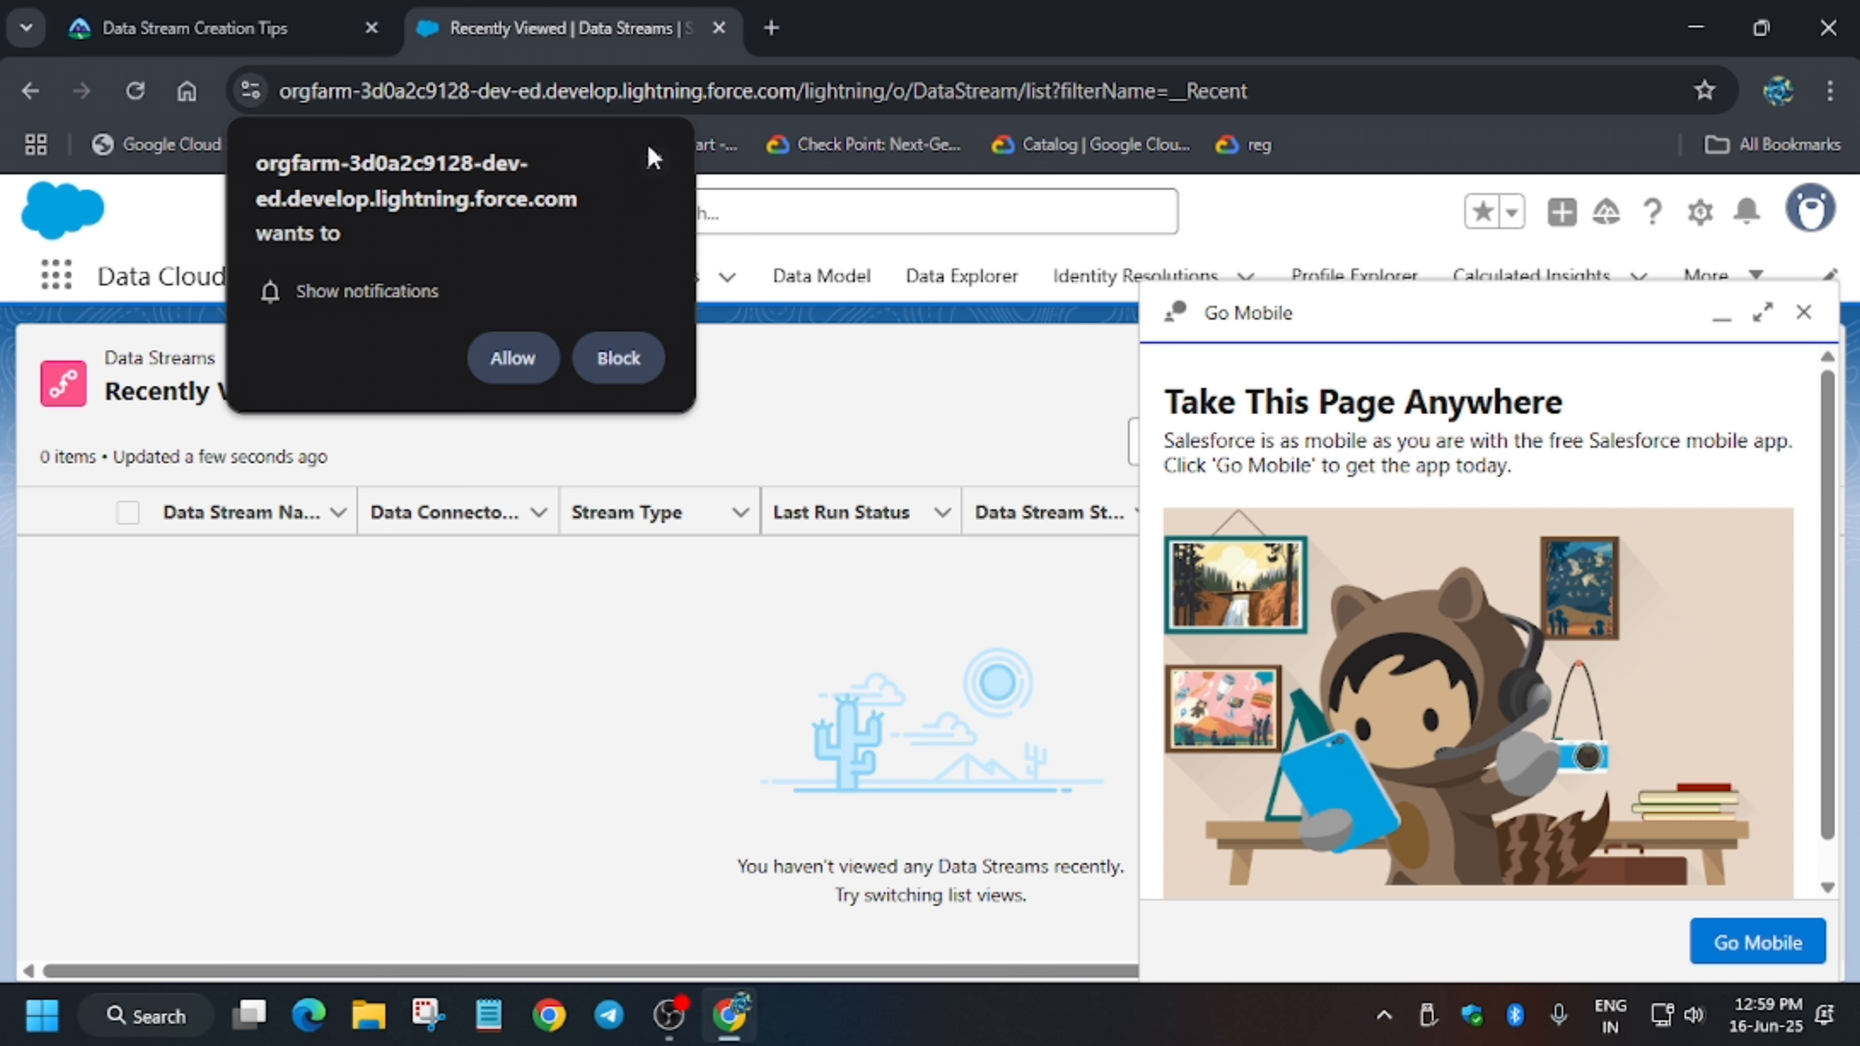
pyautogui.click(653, 157)
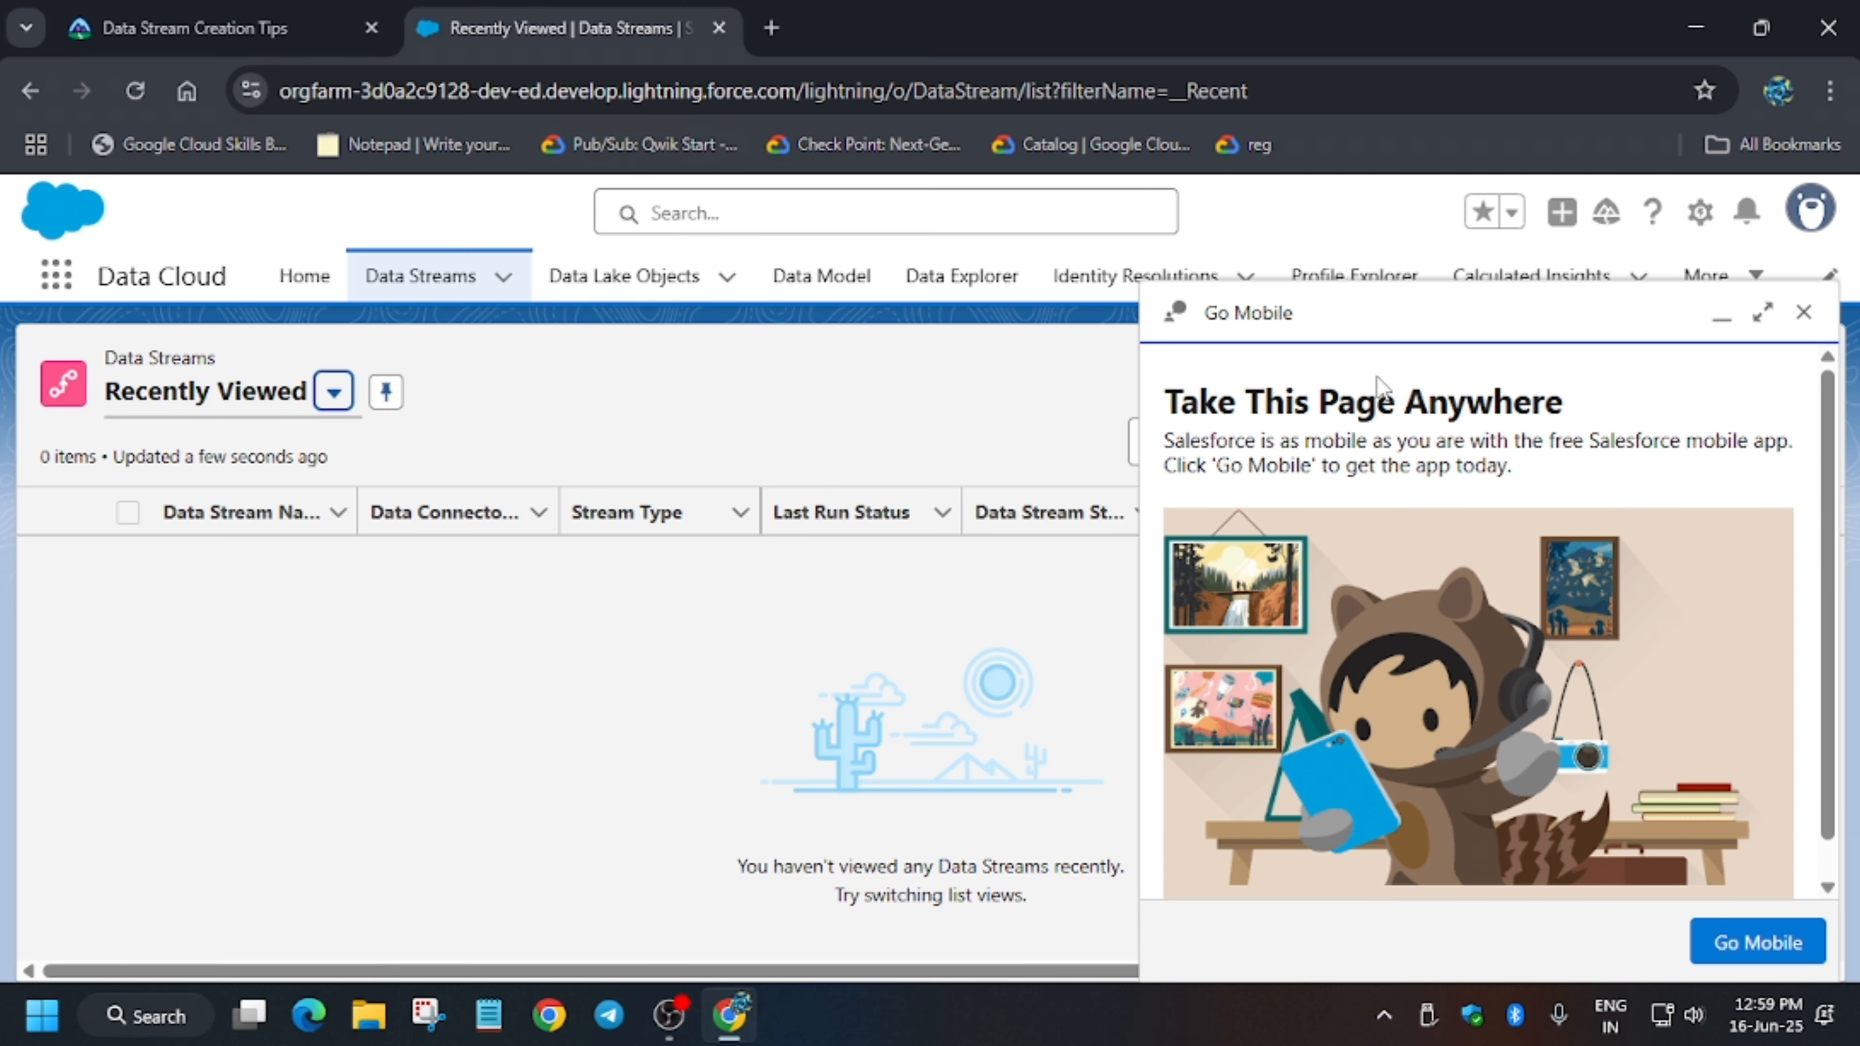
pyautogui.click(1803, 311)
# - Check the Trailhead data bundle instructions, and start a new data stream with Salesforce CRM as the connected source
pyautogui.click(194, 27)
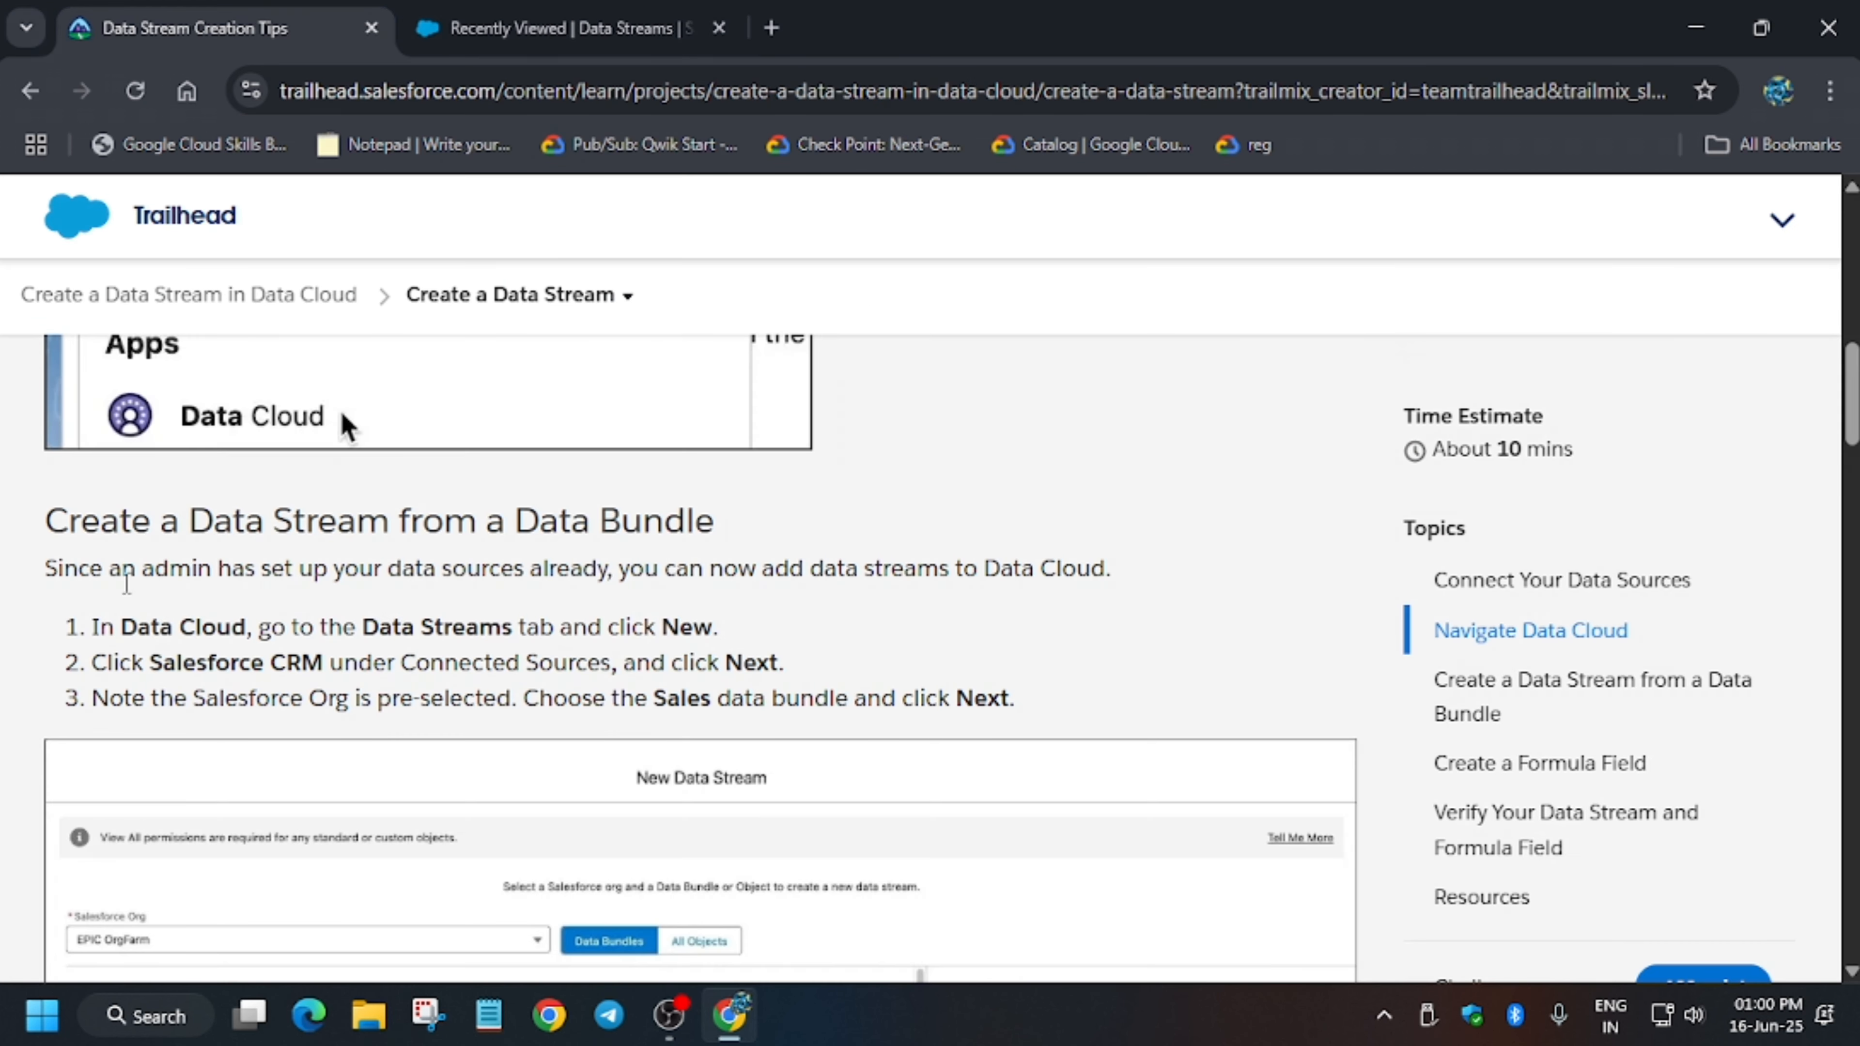
pyautogui.scroll(-2, 733, 631)
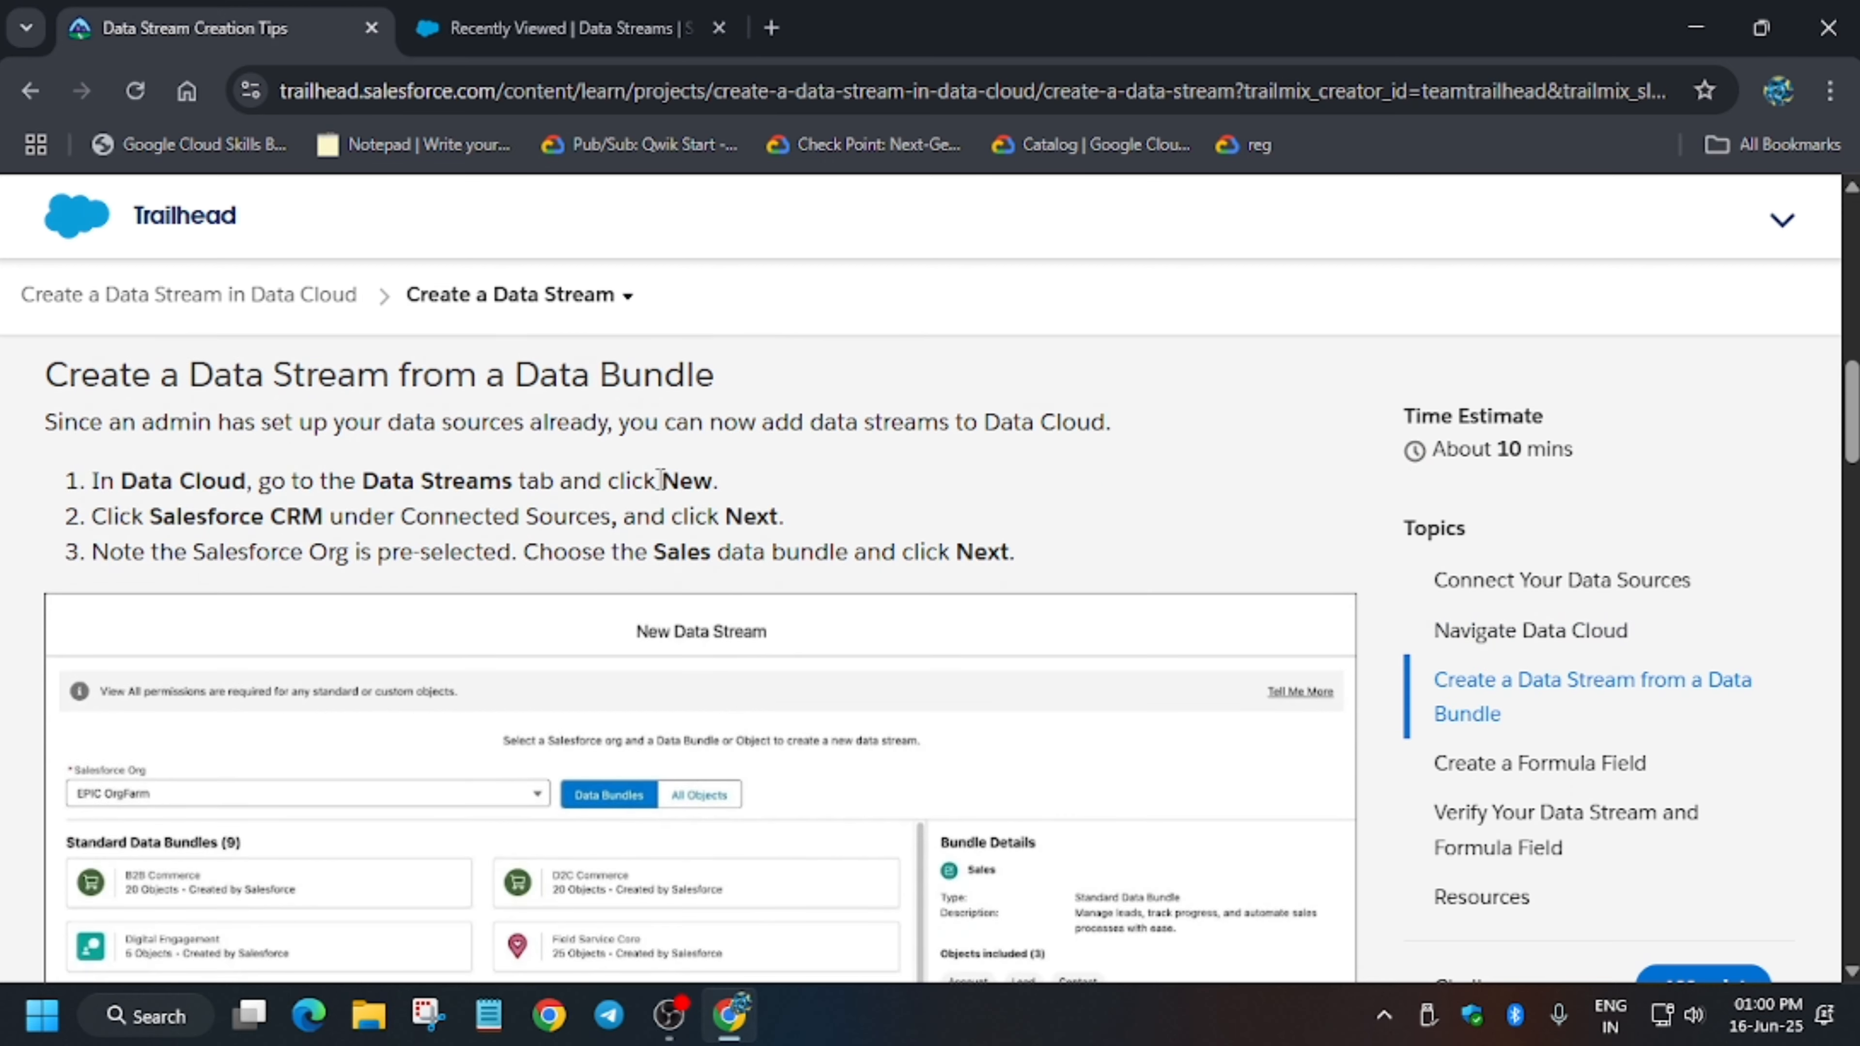
pyautogui.click(575, 10)
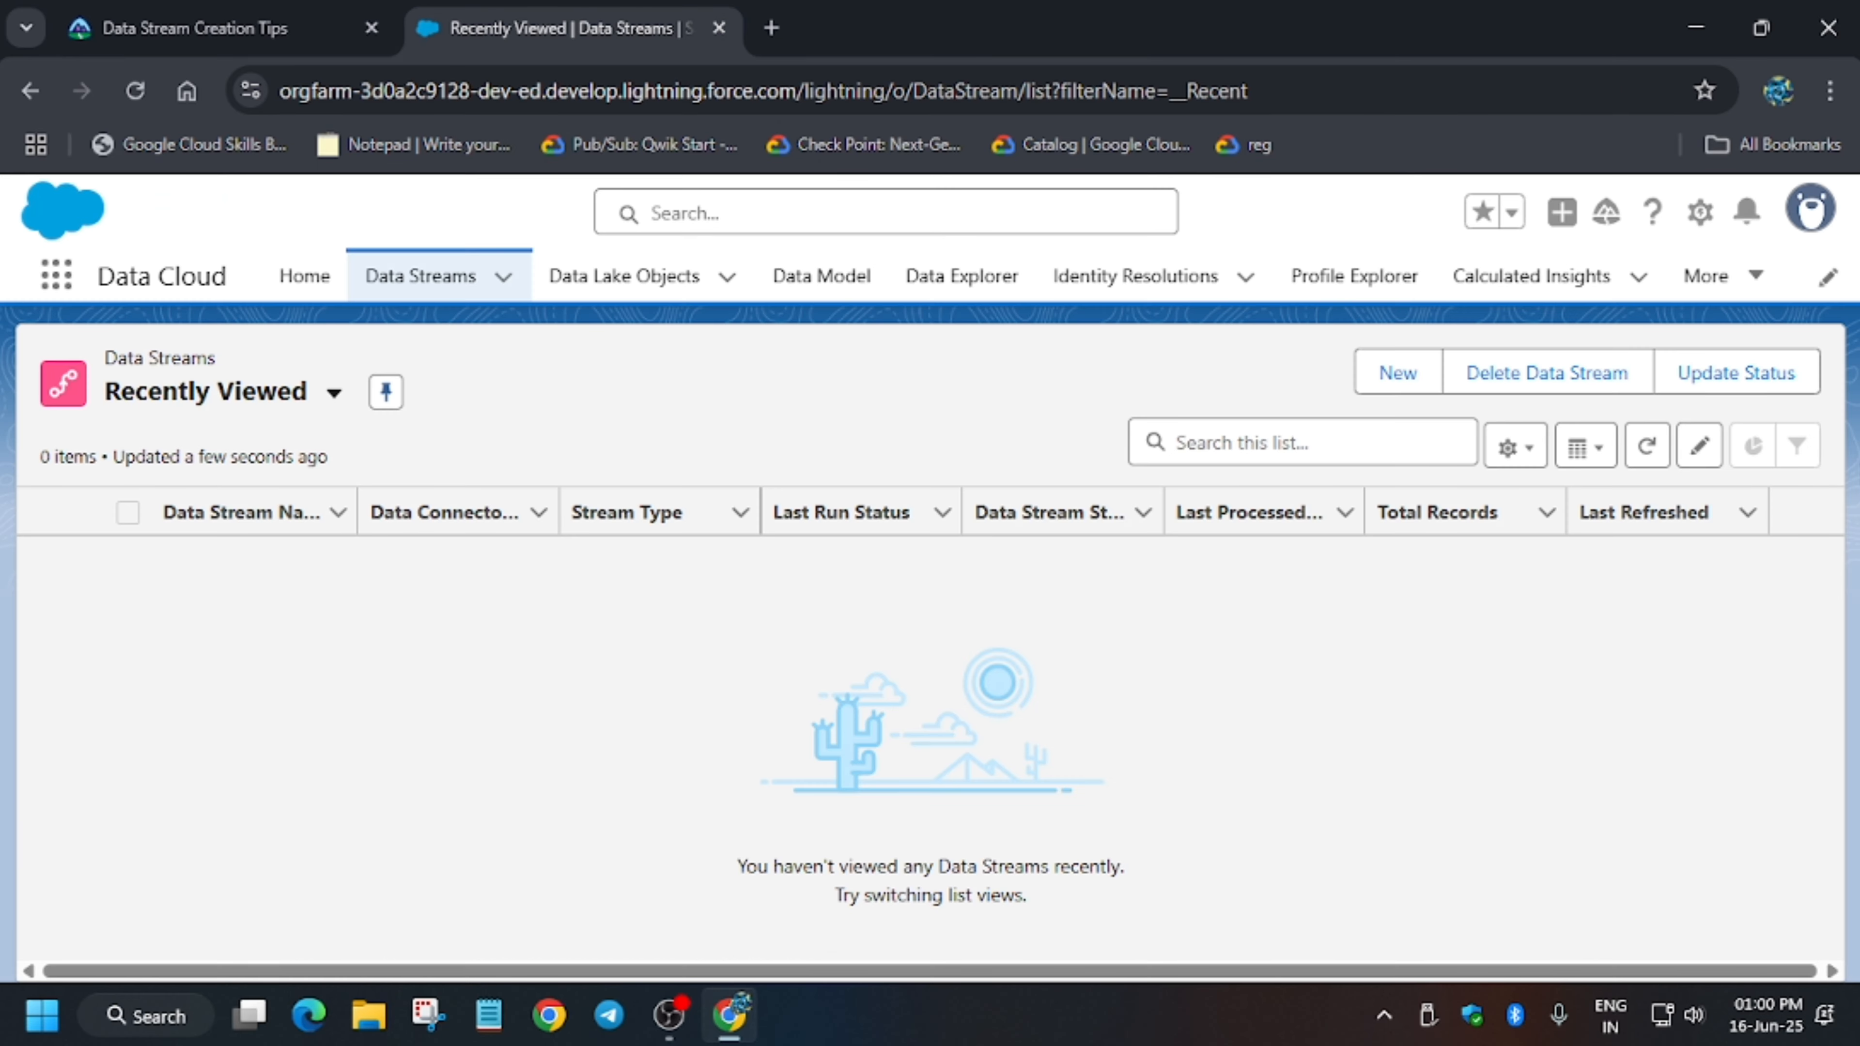
pyautogui.click(1399, 375)
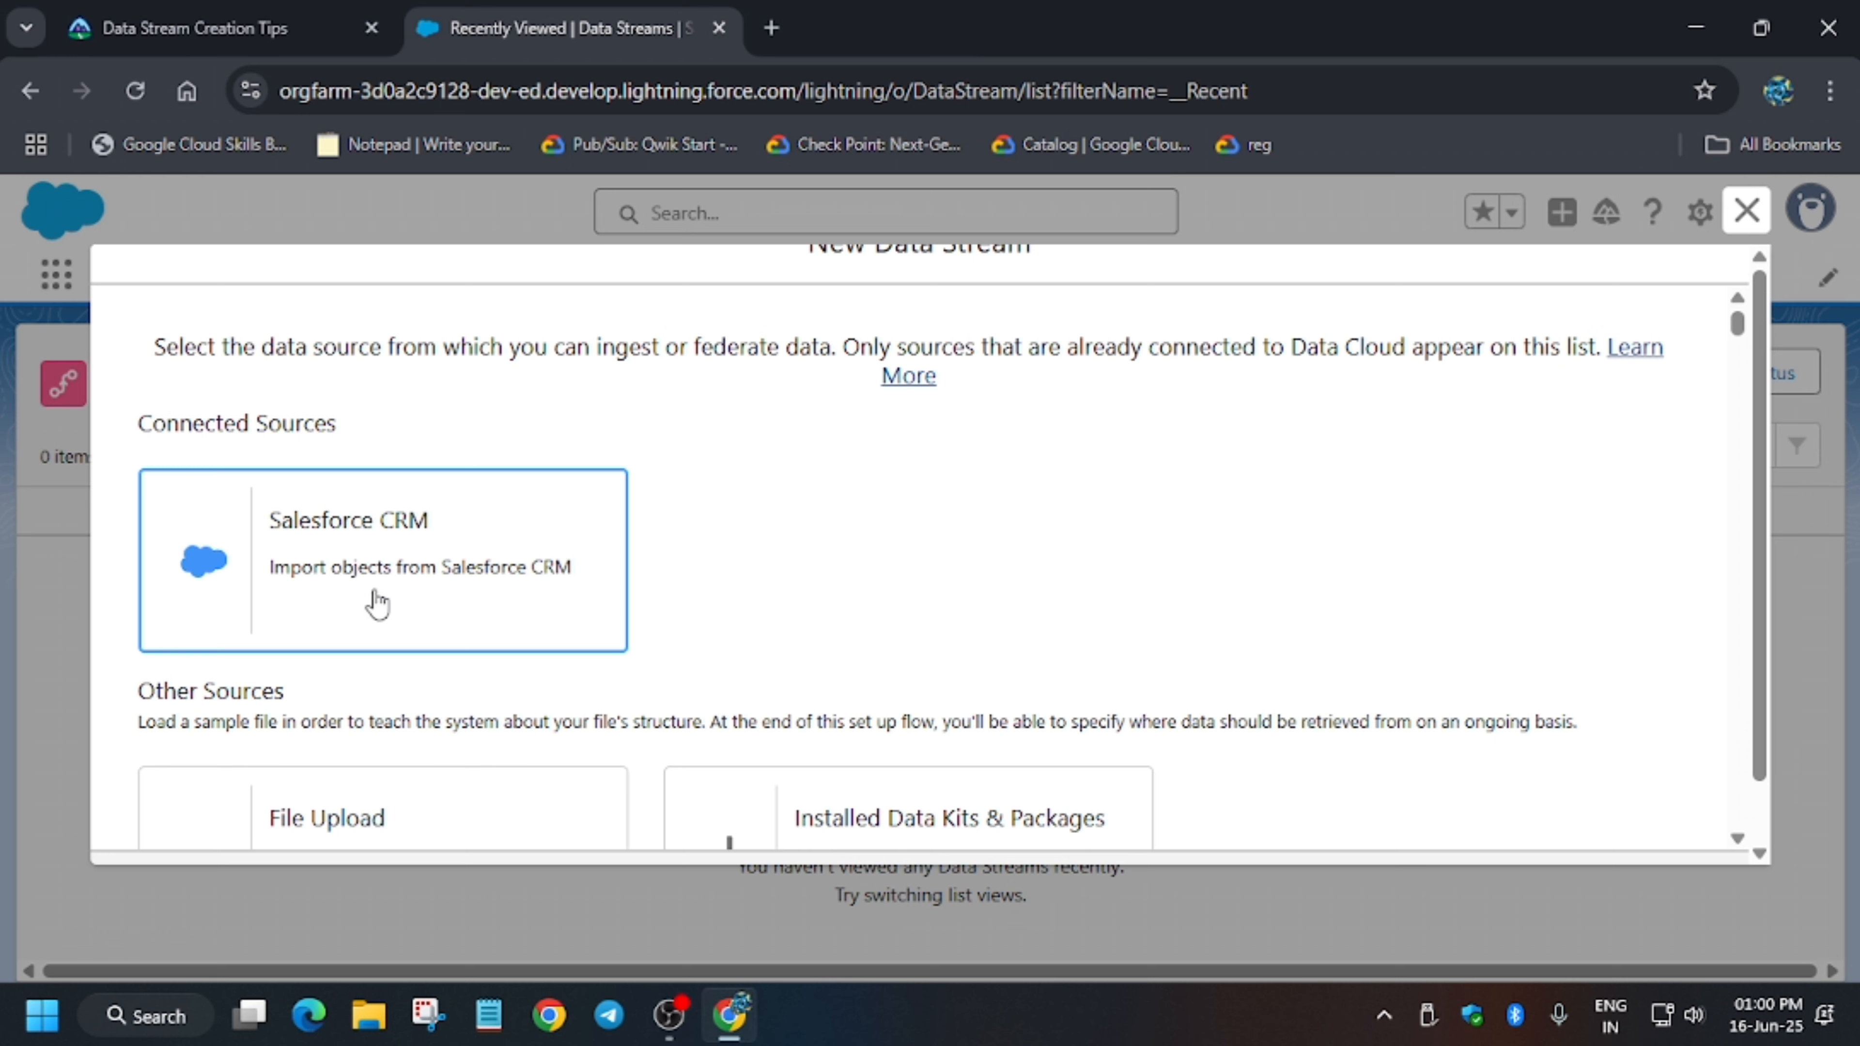
pyautogui.click(388, 597)
# - Filter the other connectors by "sales" and "salesforce" and browse the matching Salesforce connectors
pyautogui.scroll(-5, 520, 582)
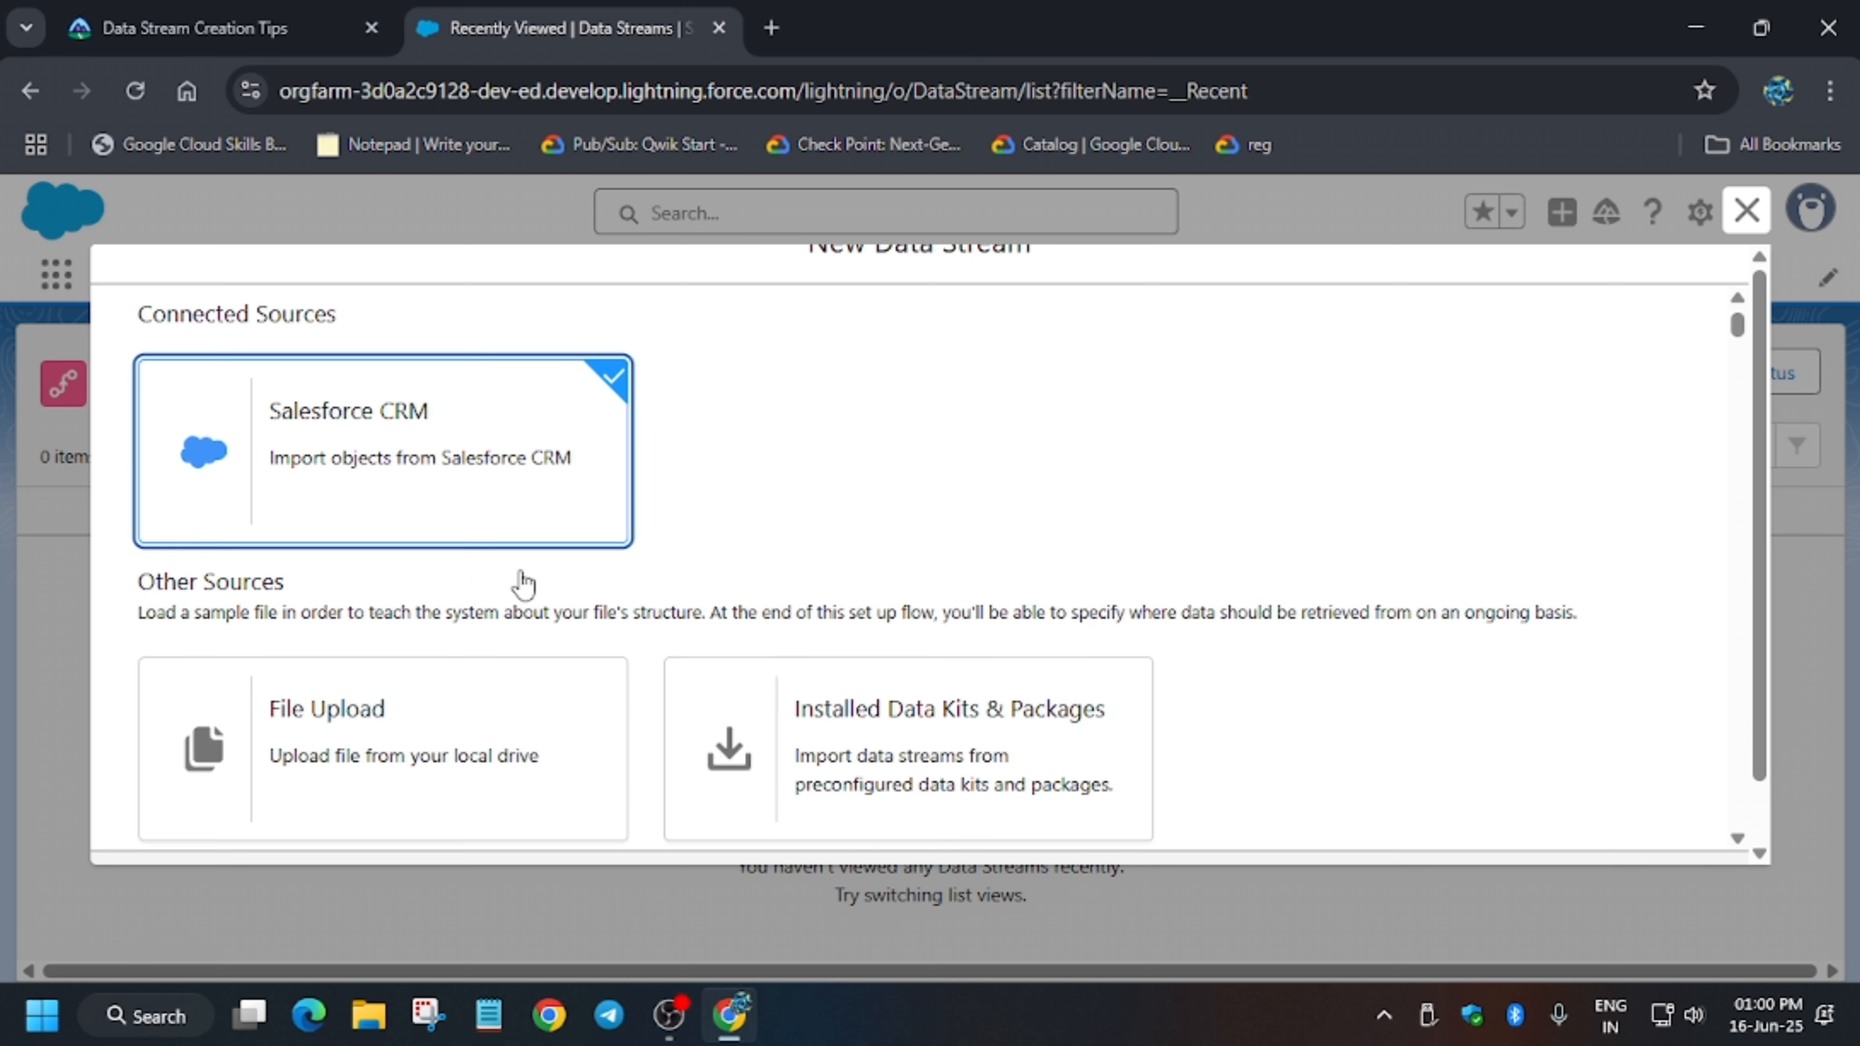
pyautogui.scroll(-5, 519, 582)
pyautogui.scroll(3, 505, 572)
pyautogui.click(461, 460)
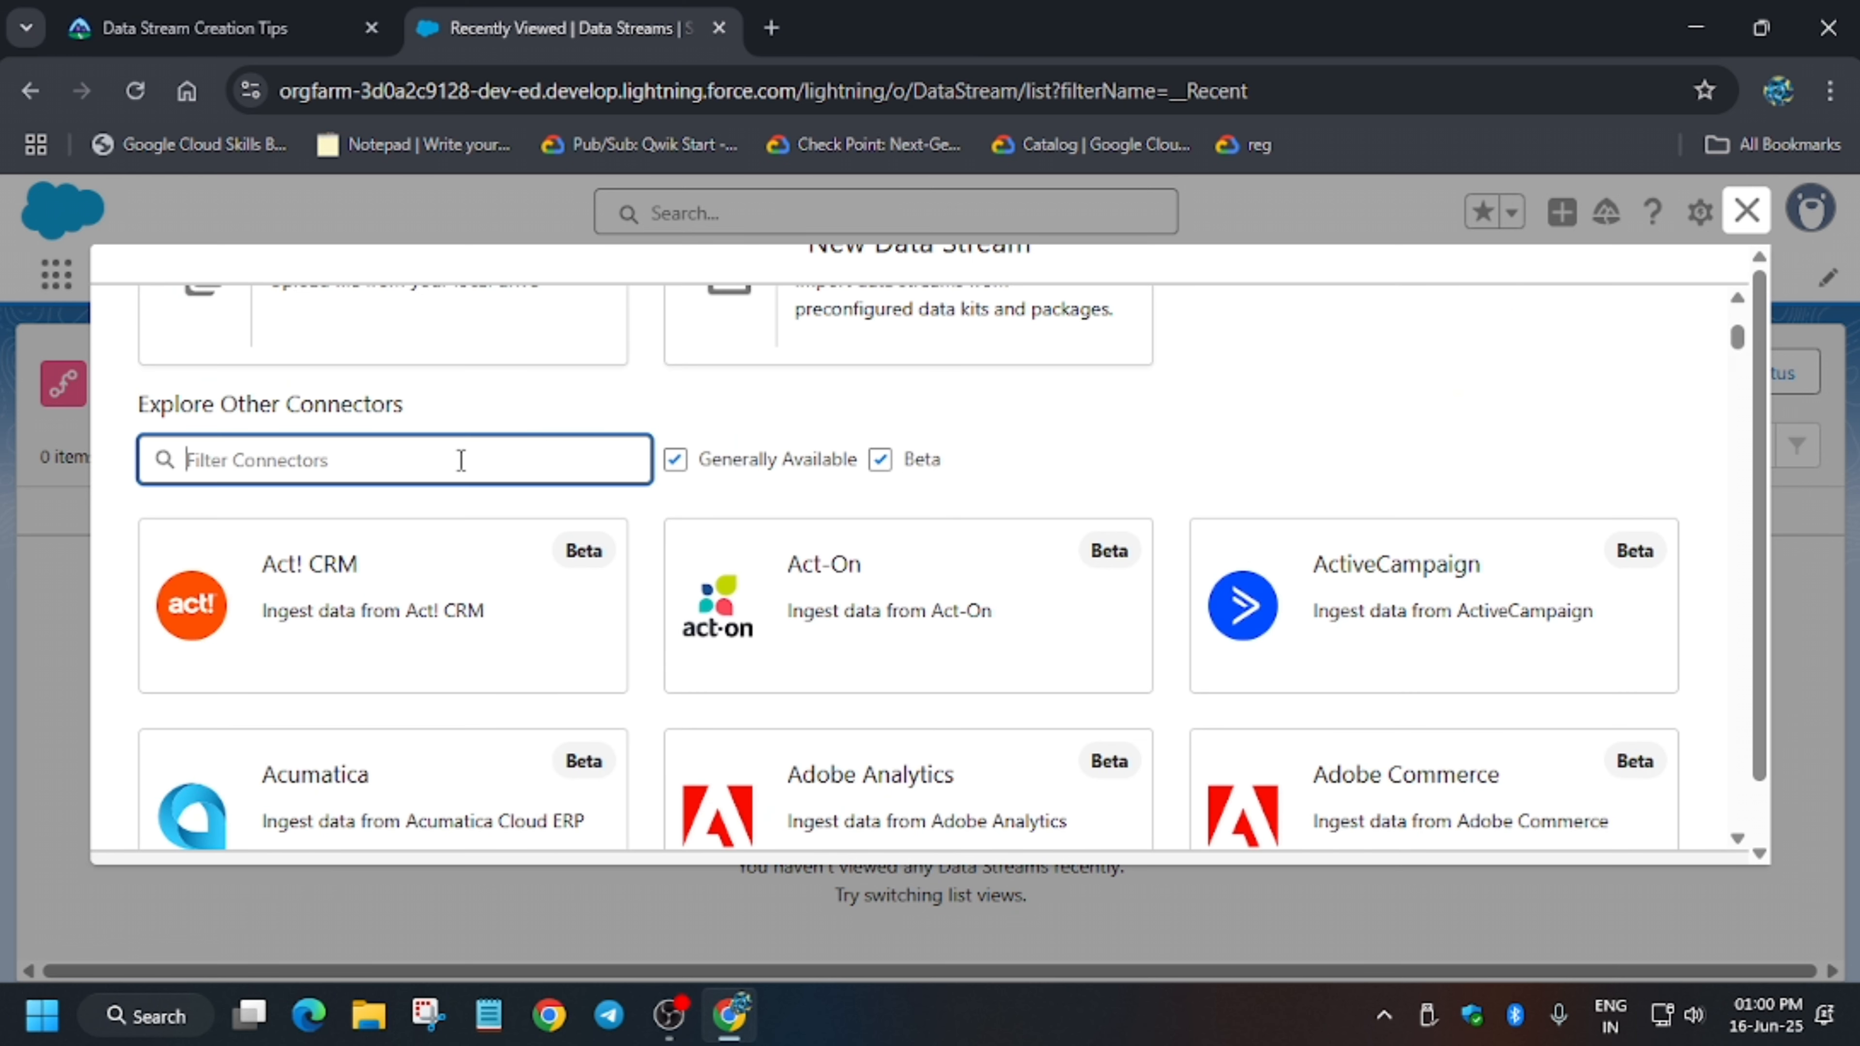
pyautogui.write('sales')
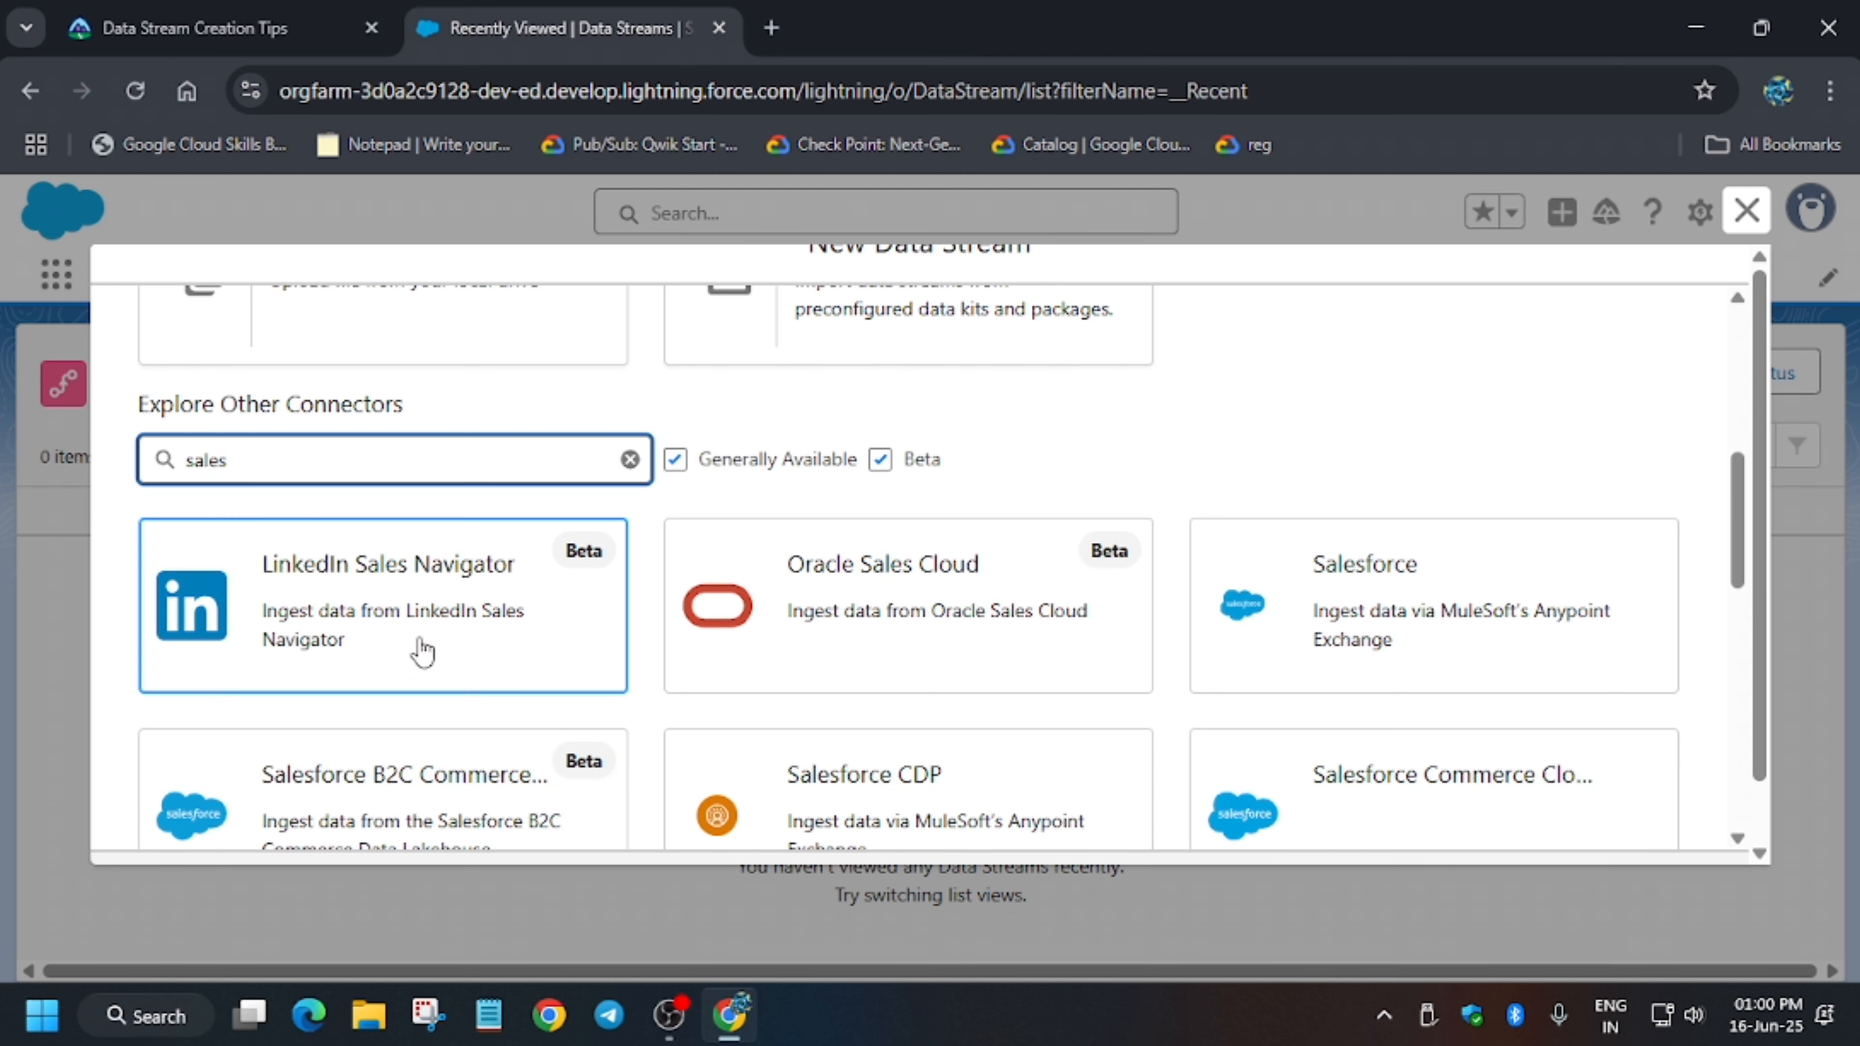
pyautogui.scroll(-5, 415, 645)
pyautogui.scroll(-3, 421, 657)
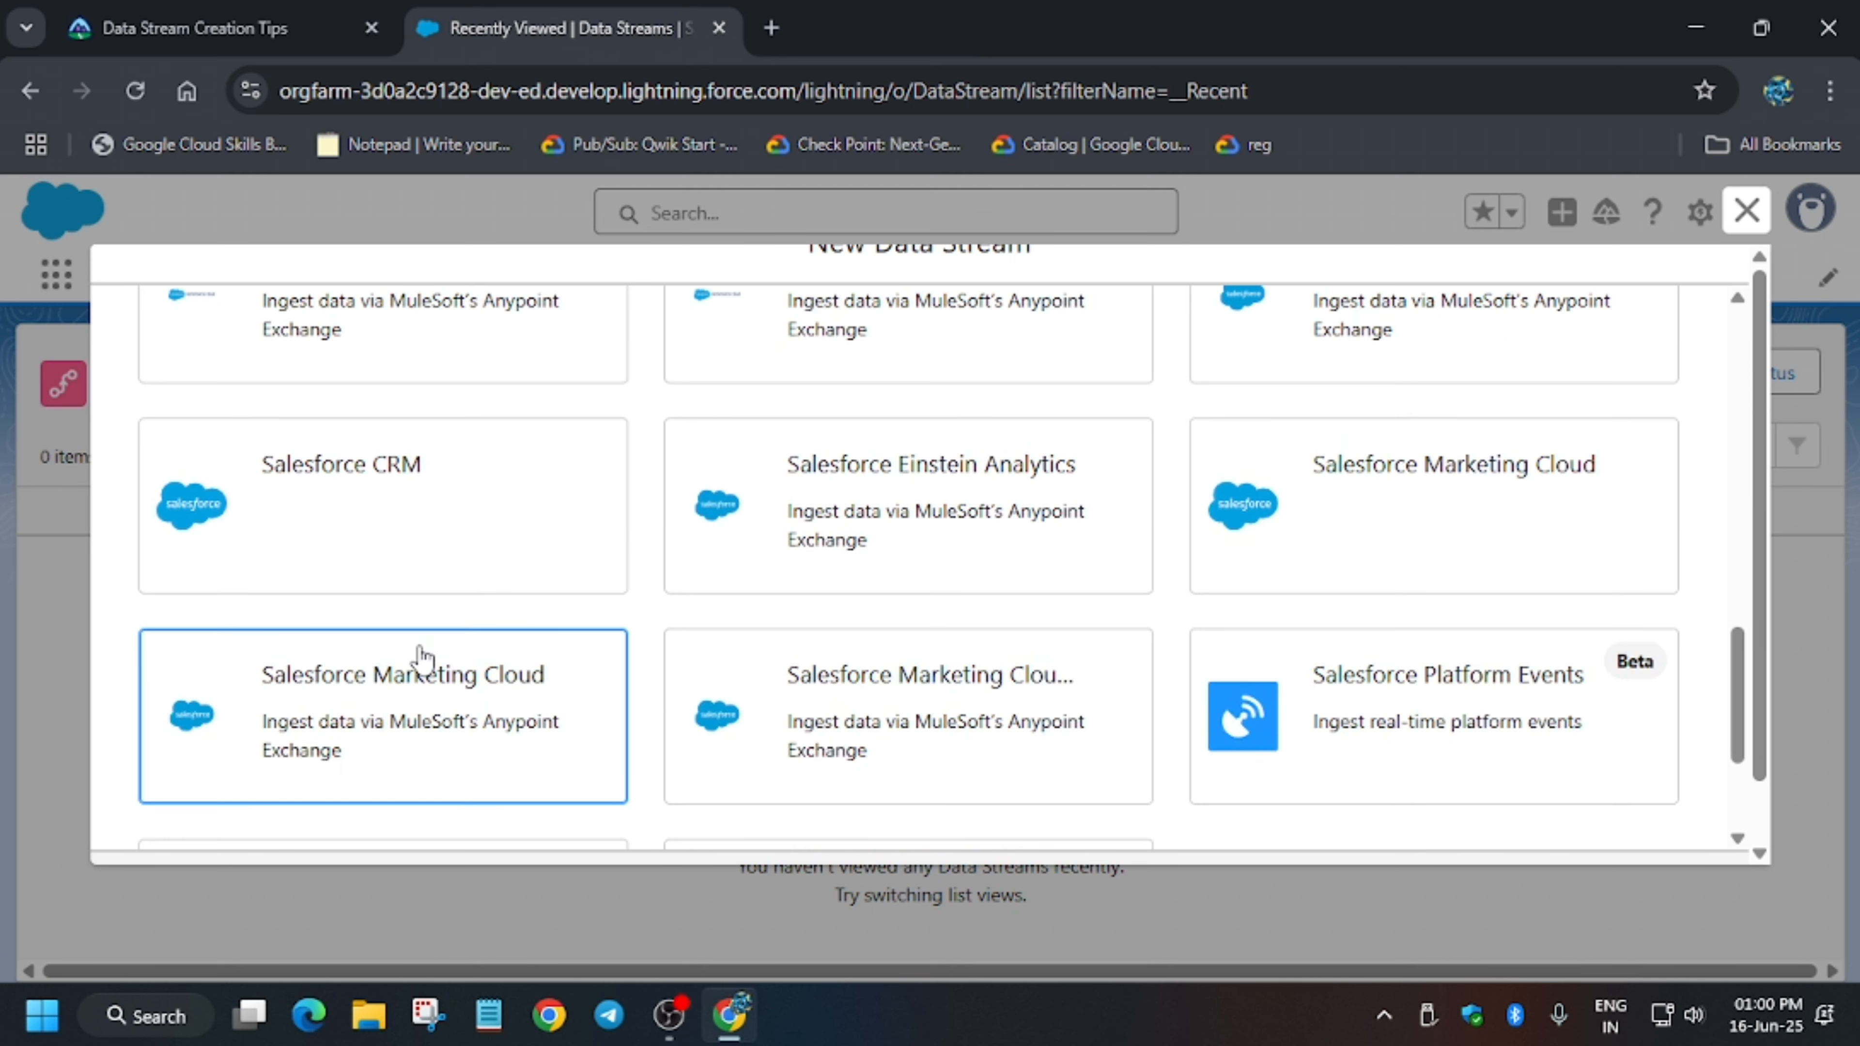
pyautogui.scroll(5, 423, 660)
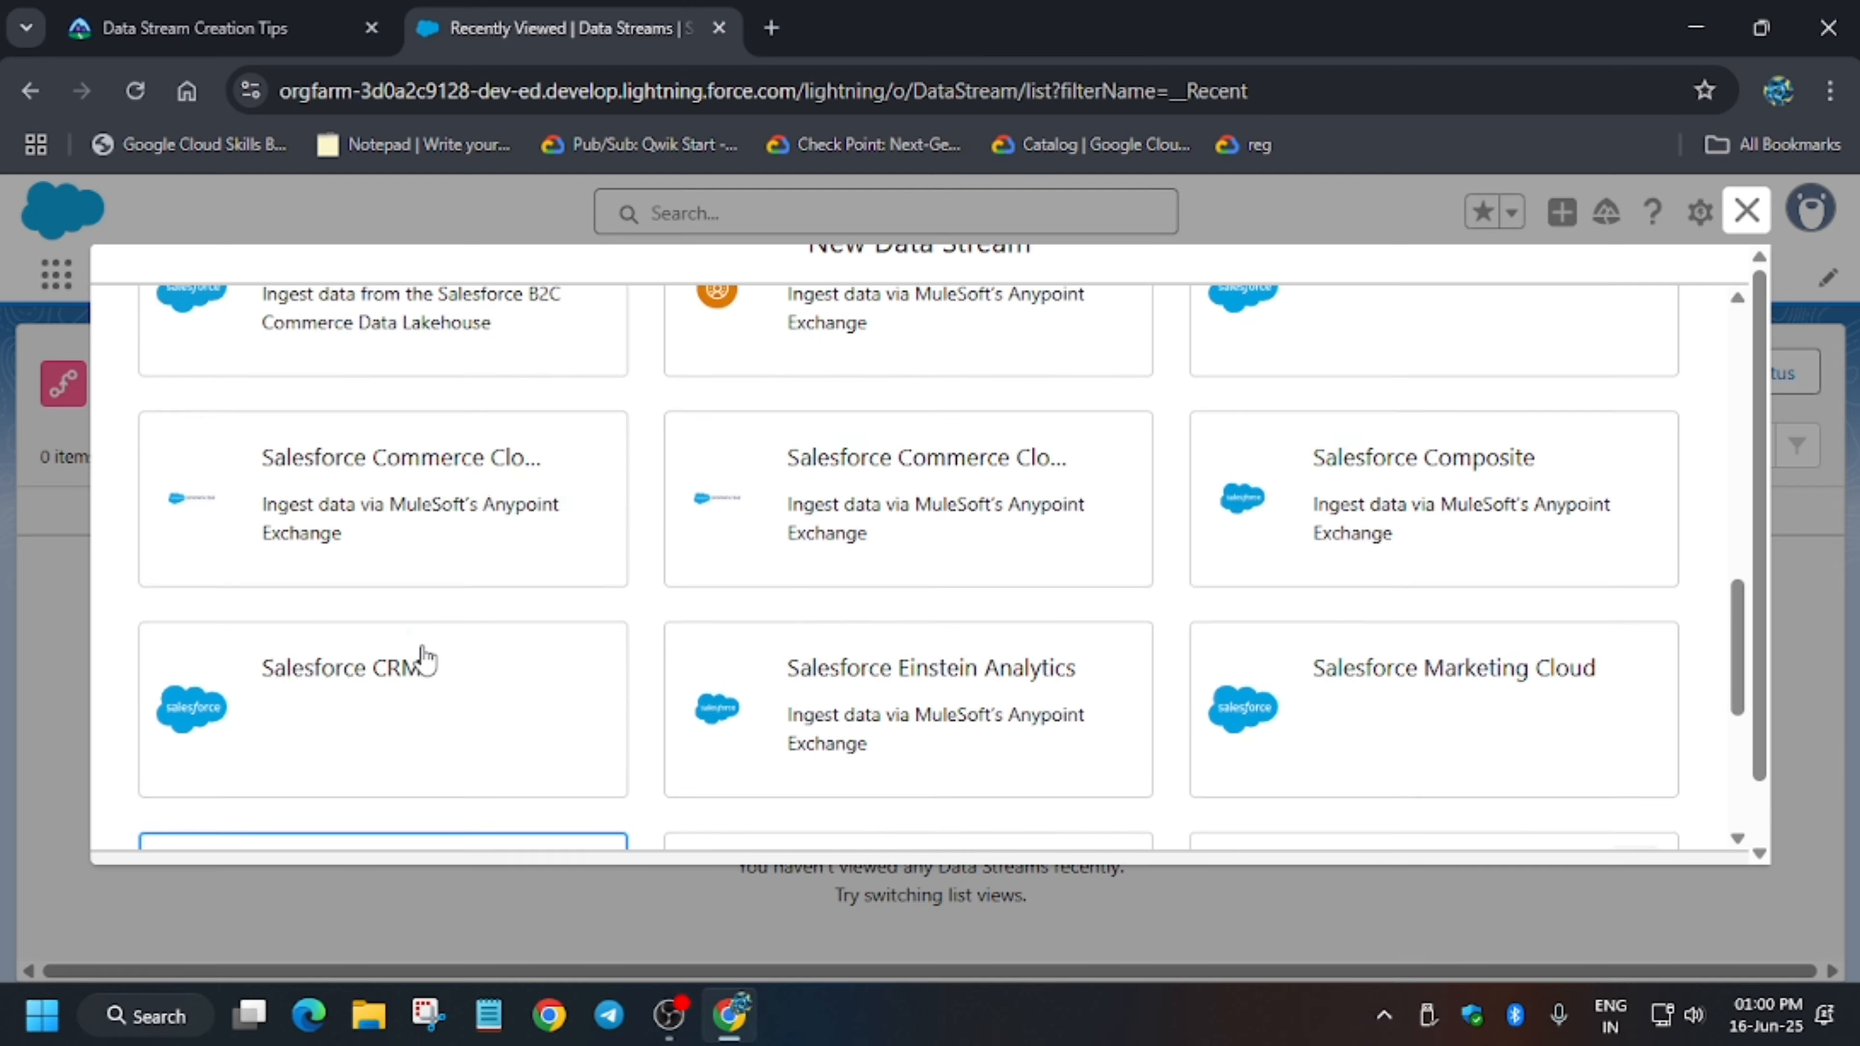
pyautogui.scroll(5, 422, 659)
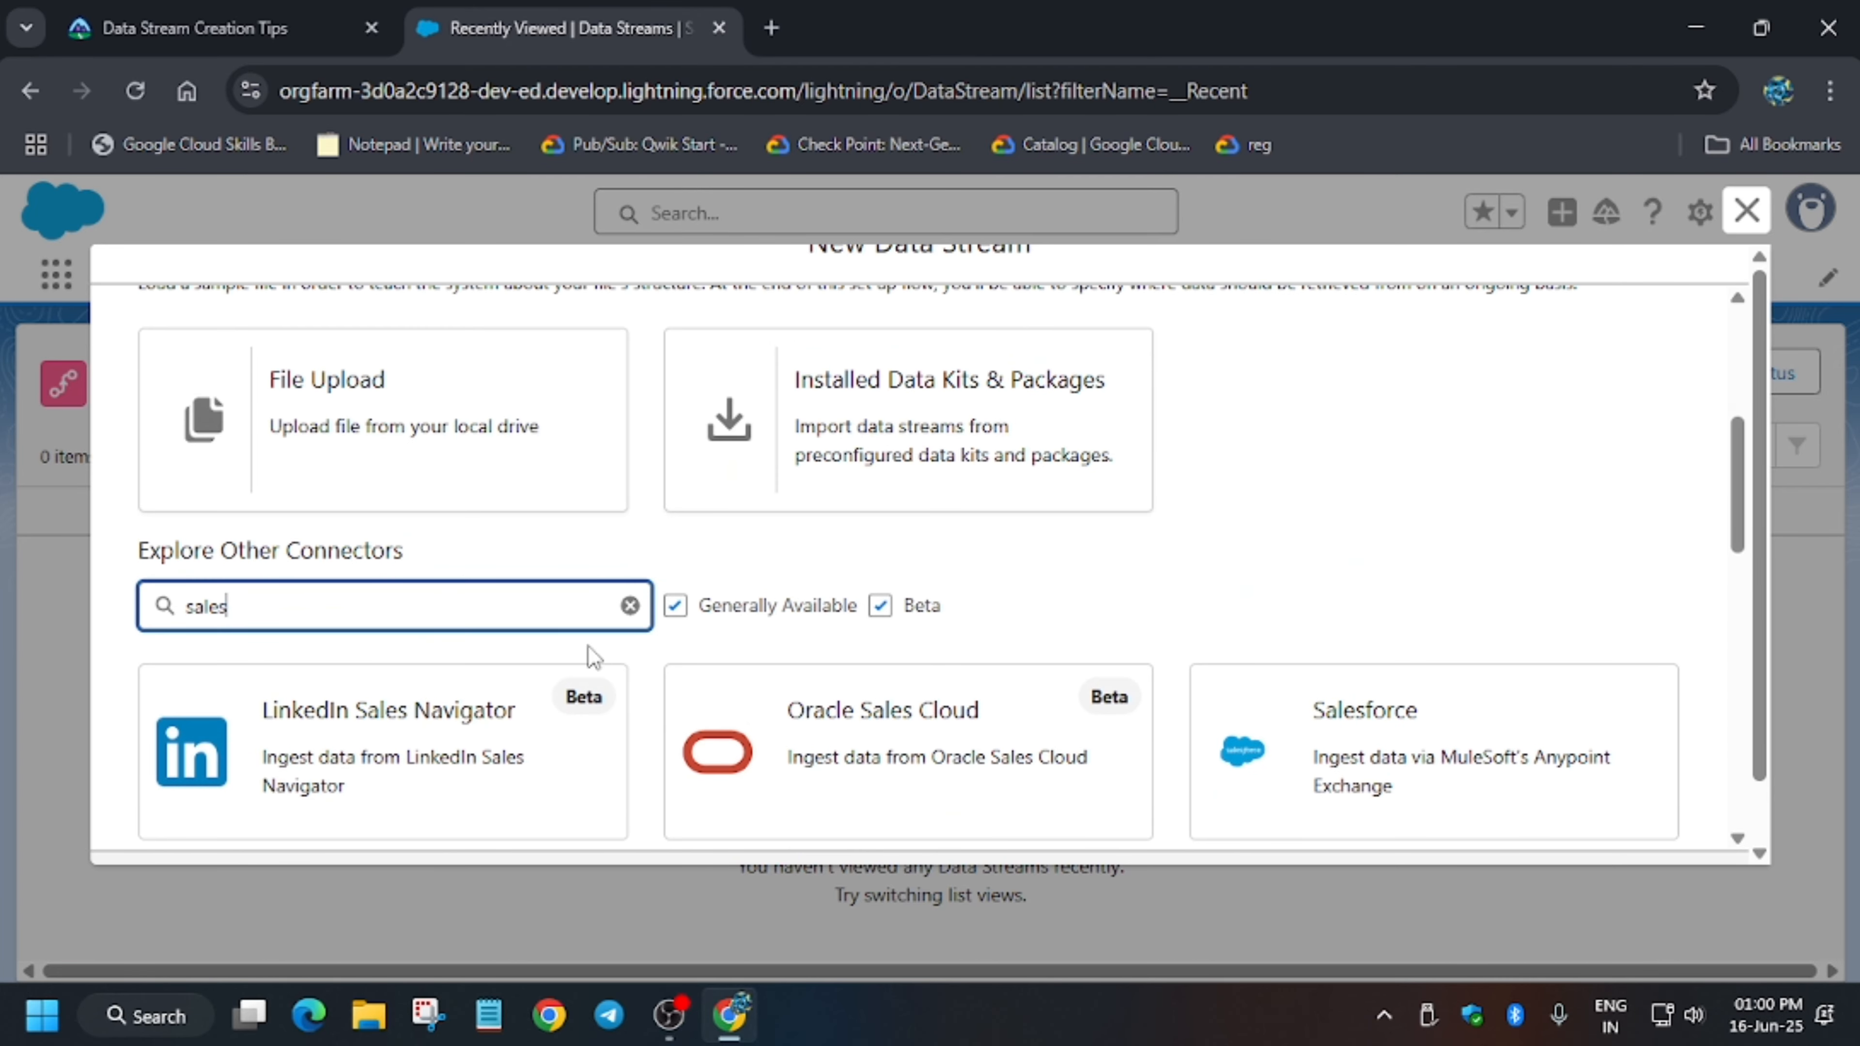
pyautogui.scroll(-4, 1311, 751)
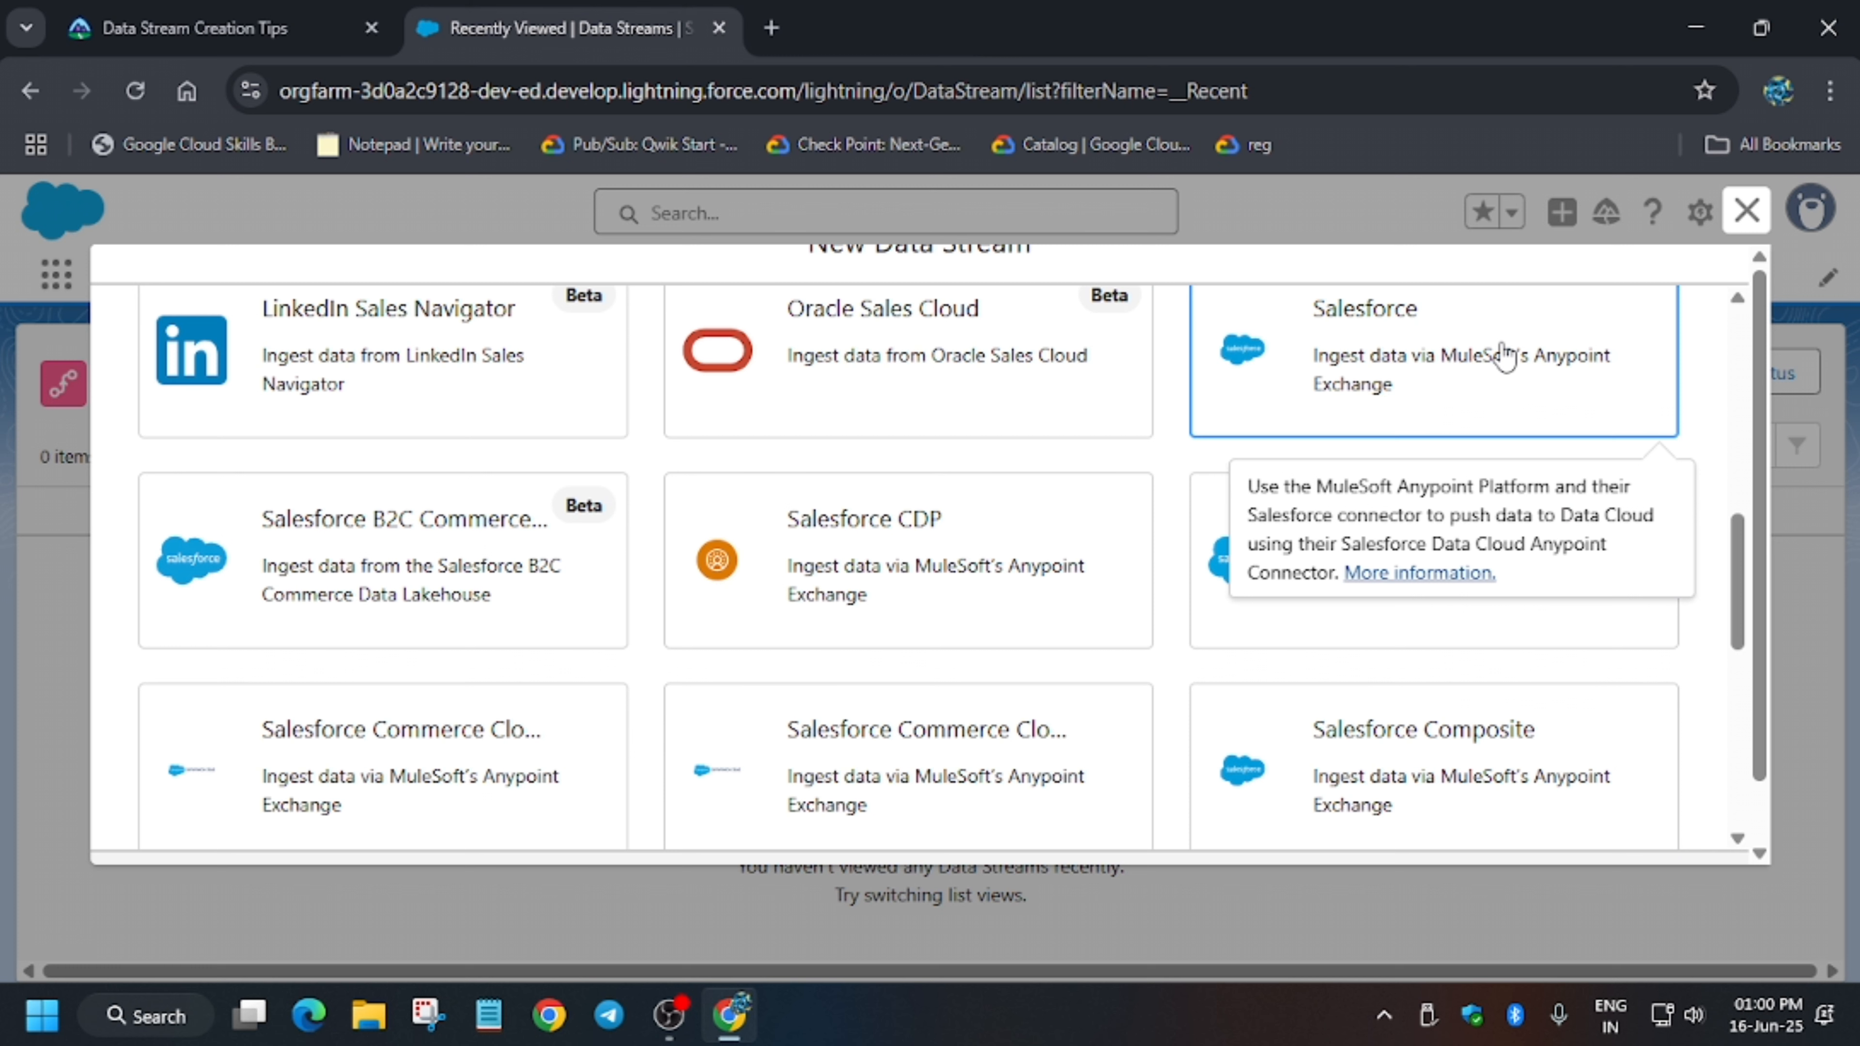
pyautogui.scroll(-3, 1711, 693)
pyautogui.scroll(7, 299, 672)
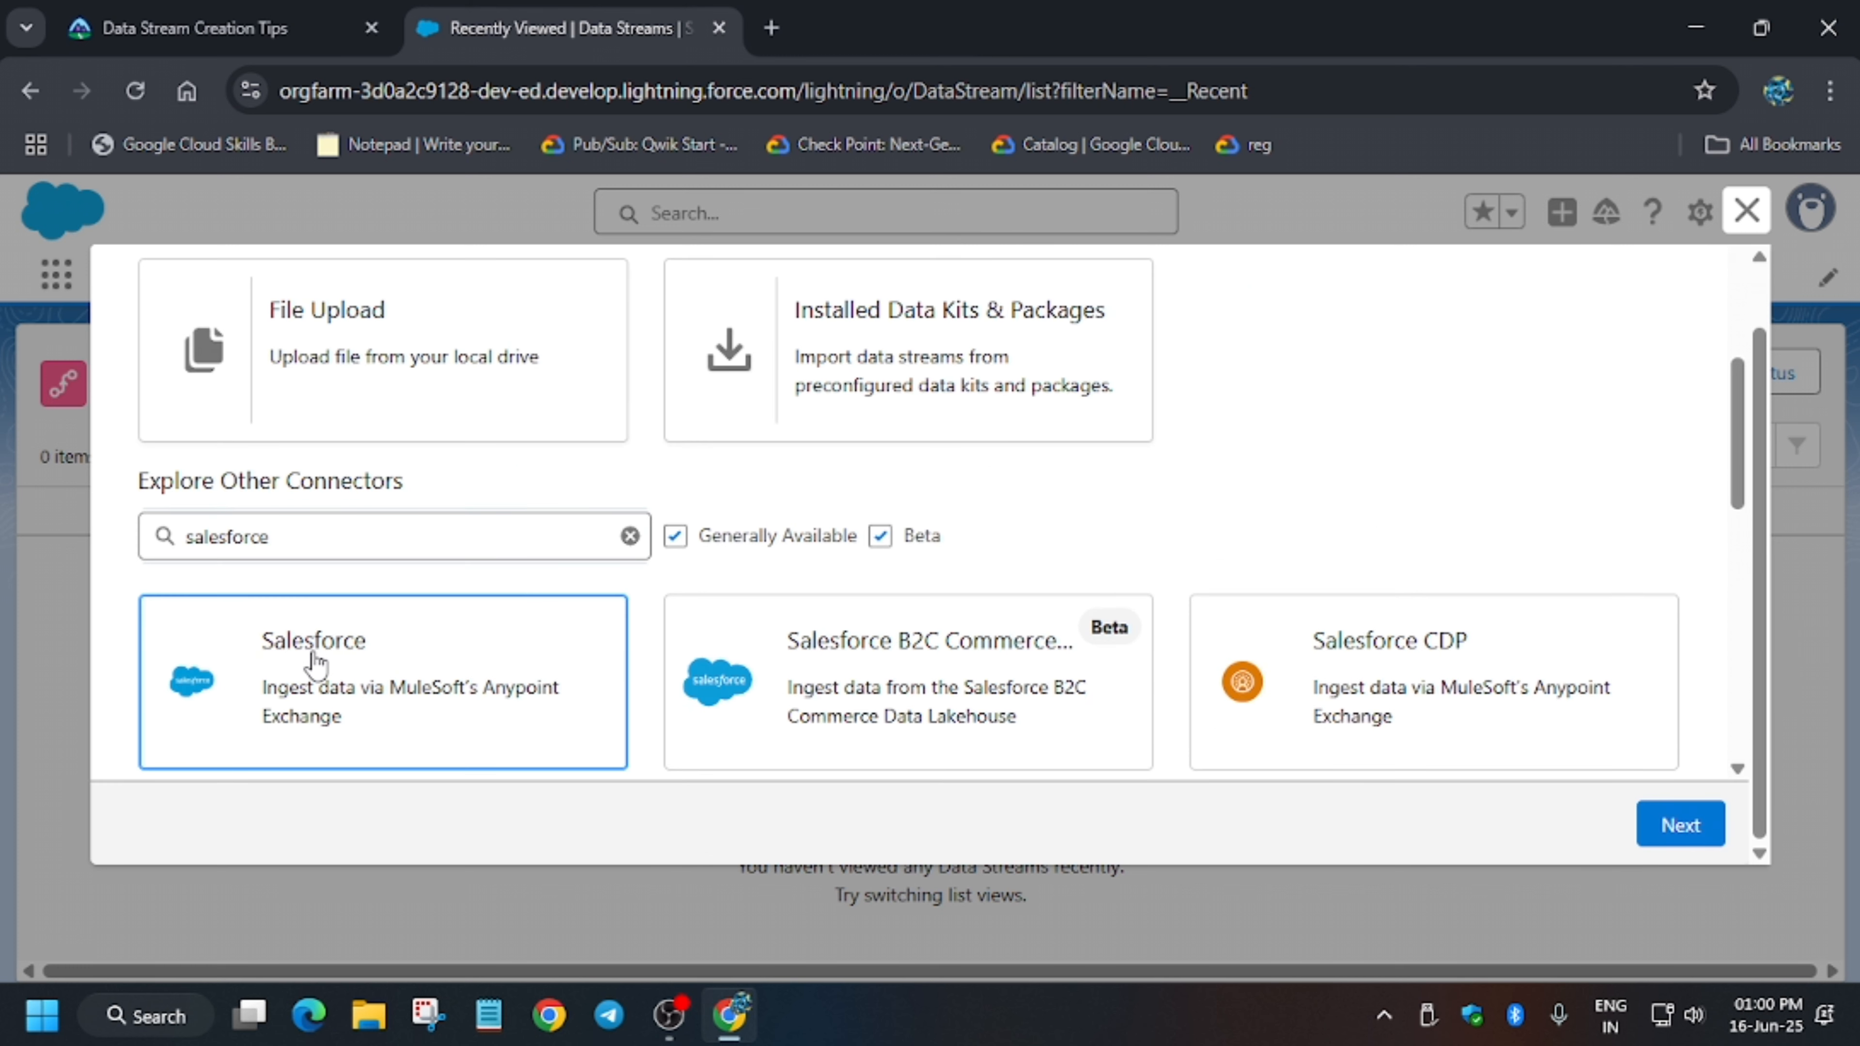
pyautogui.scroll(-5, 315, 659)
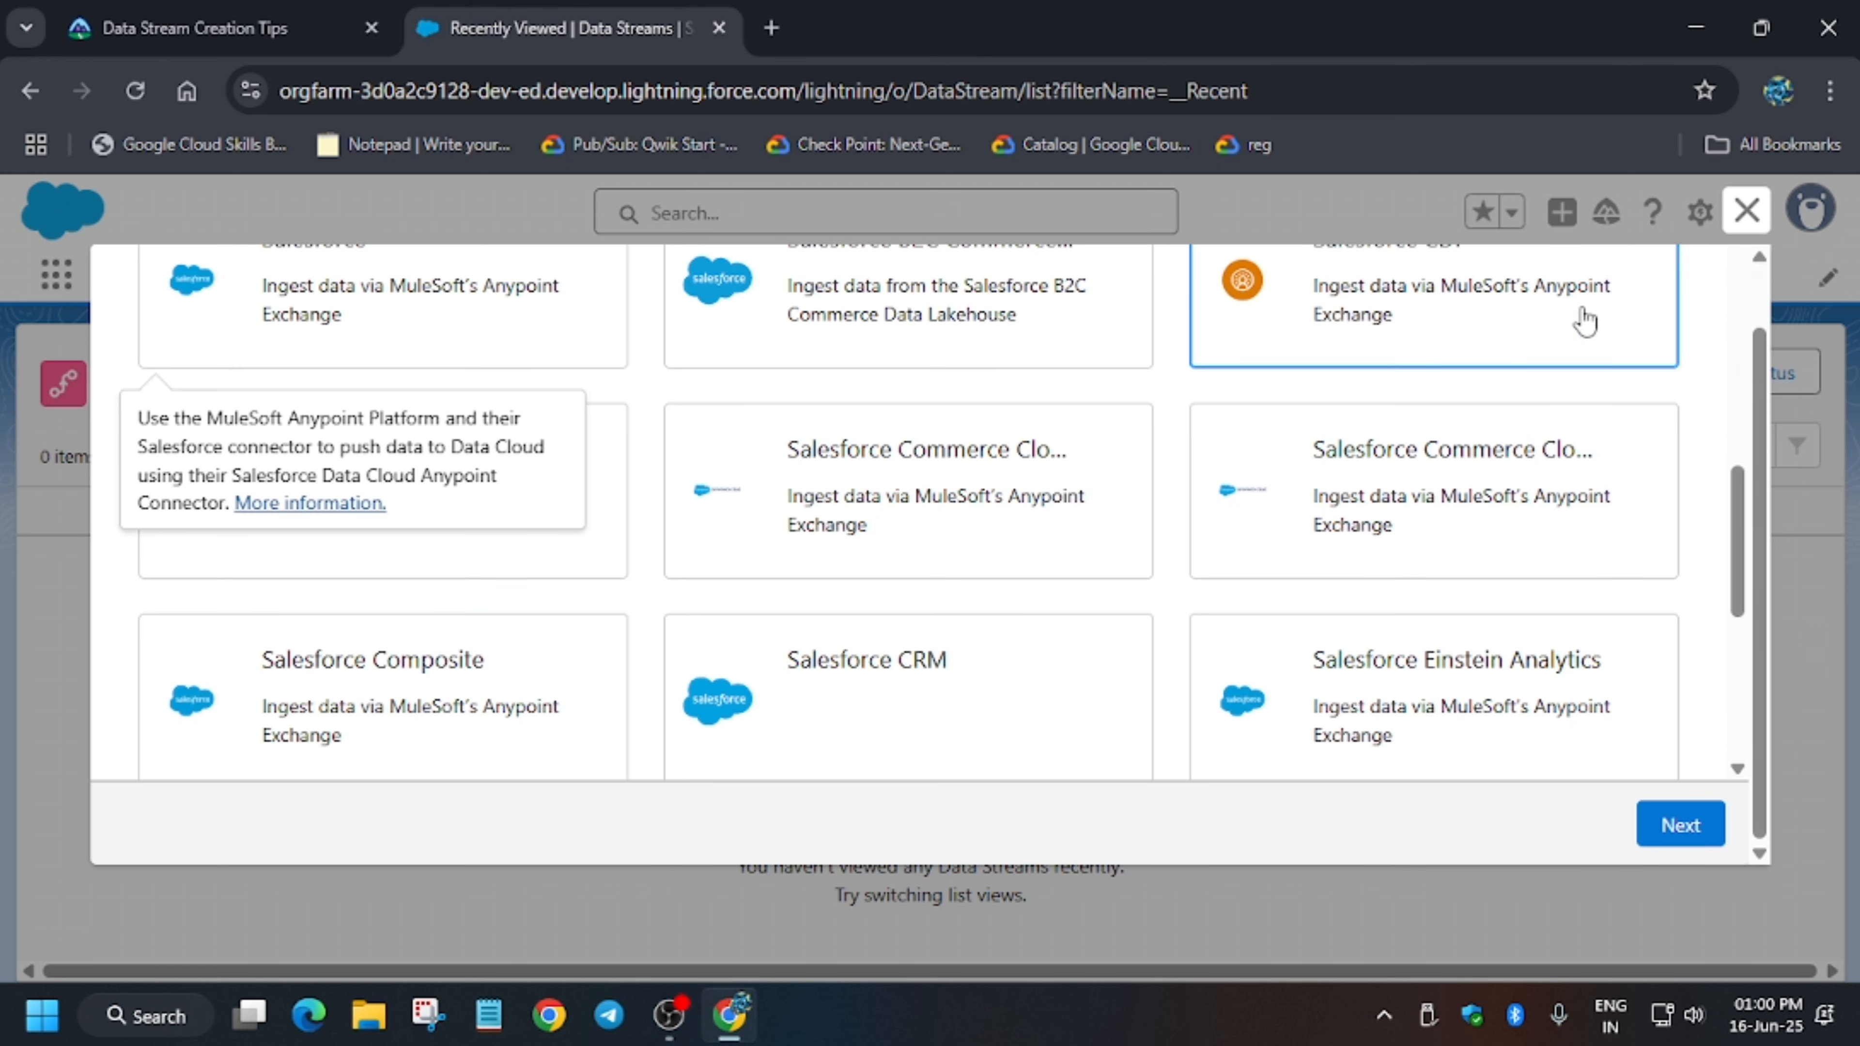
pyautogui.scroll(3, 570, 473)
pyautogui.scroll(-1, 608, 601)
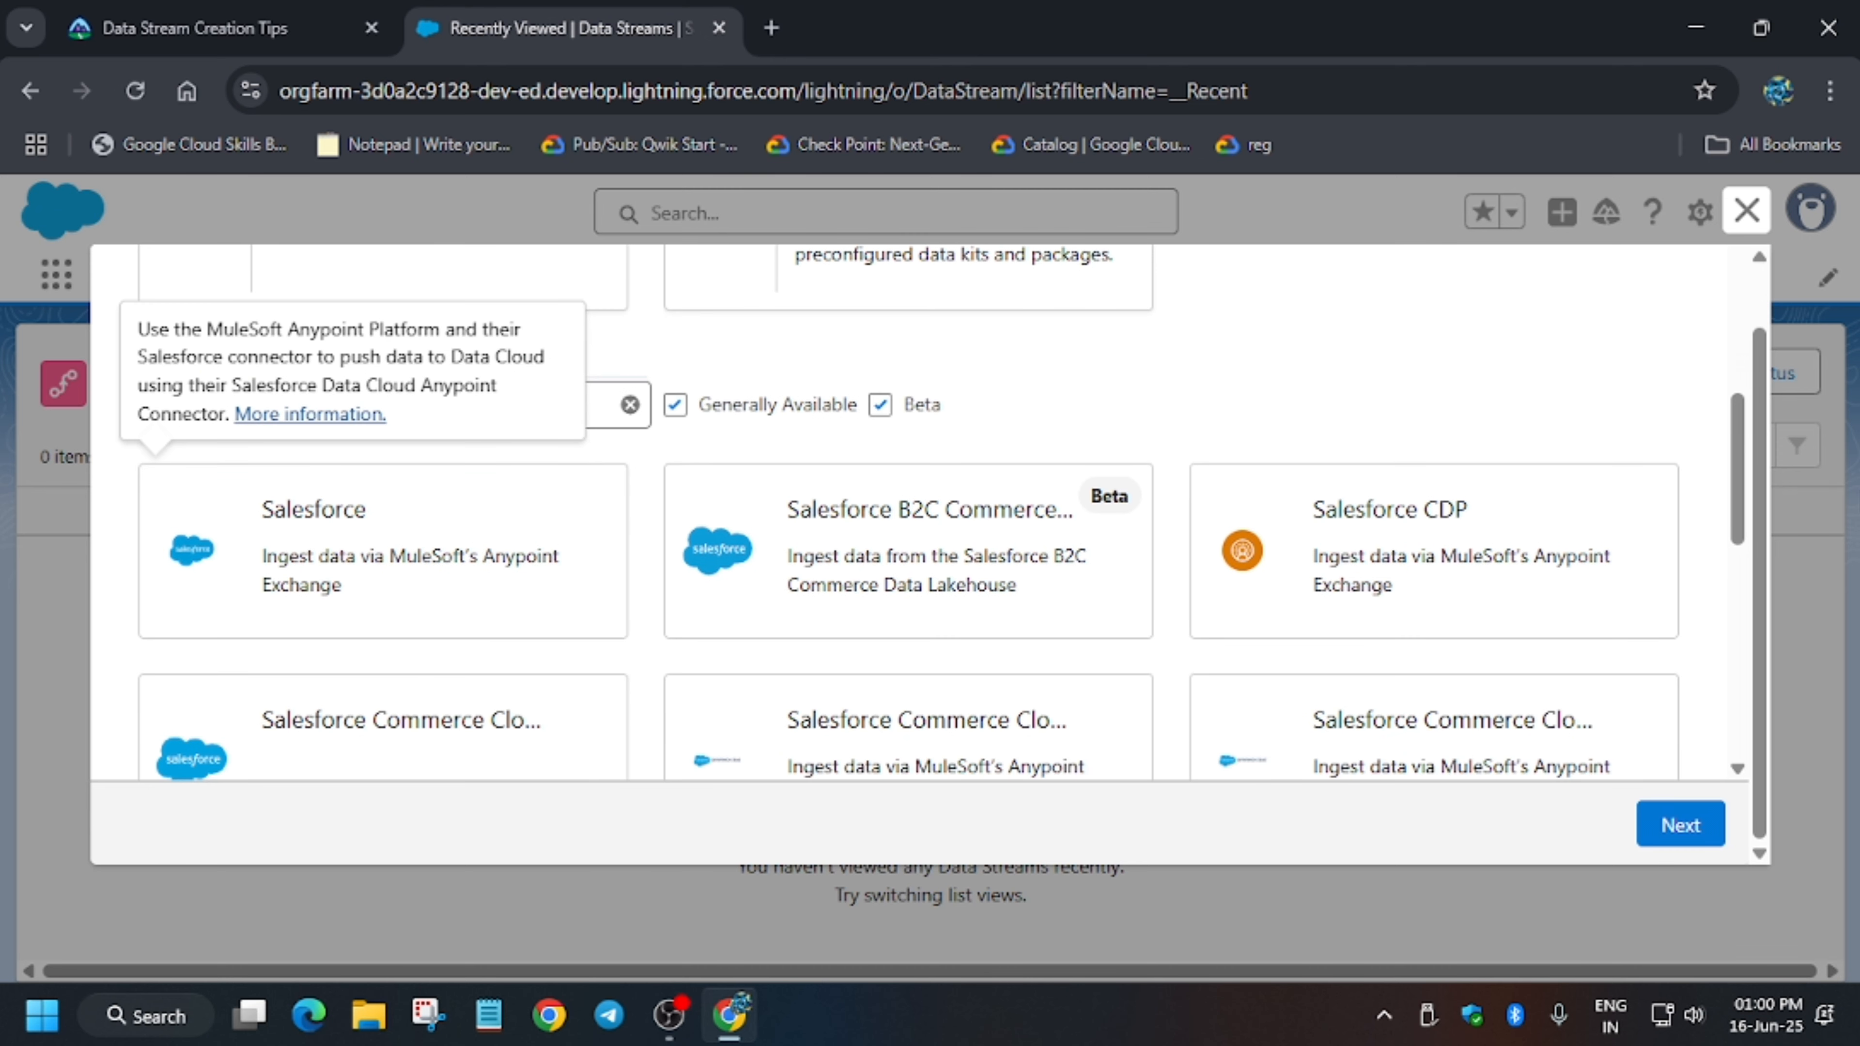
# - Continue with the selected Salesforce CRM source and choose the Sales standard bundle for the data stream
pyautogui.click(1677, 826)
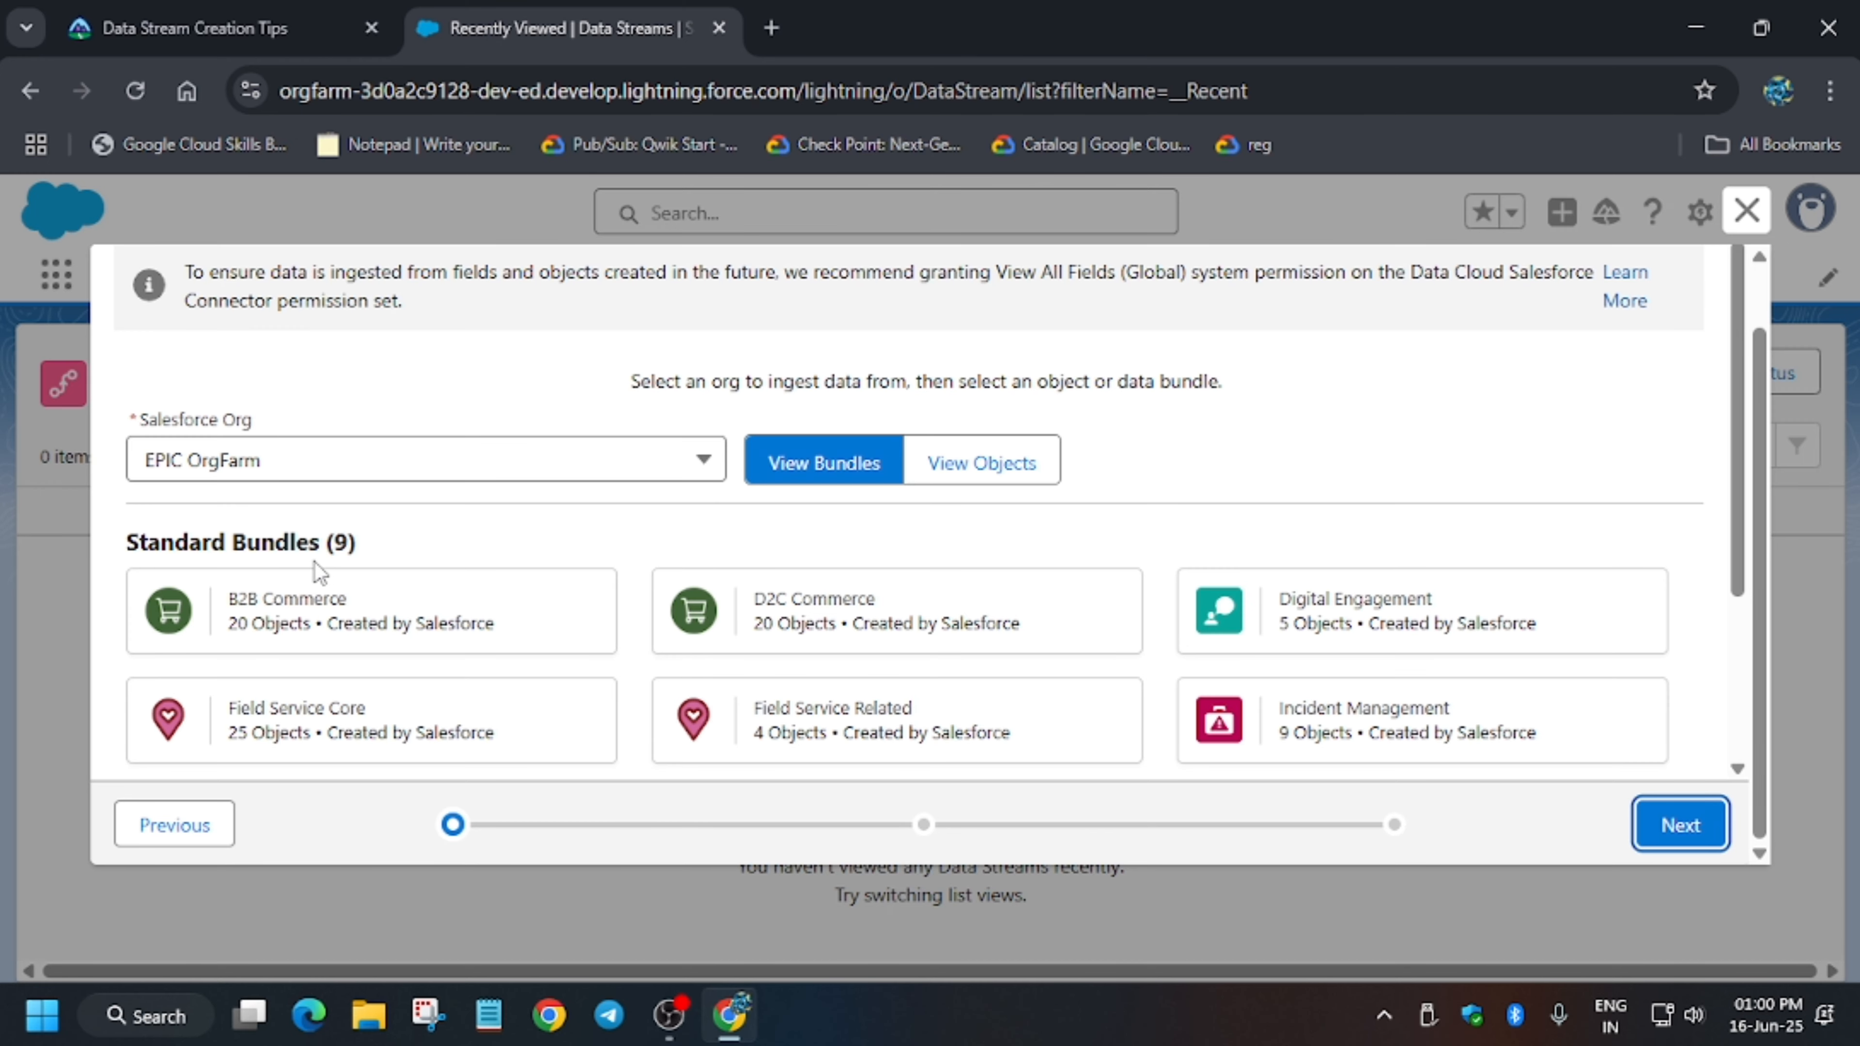
pyautogui.scroll(-3, 365, 476)
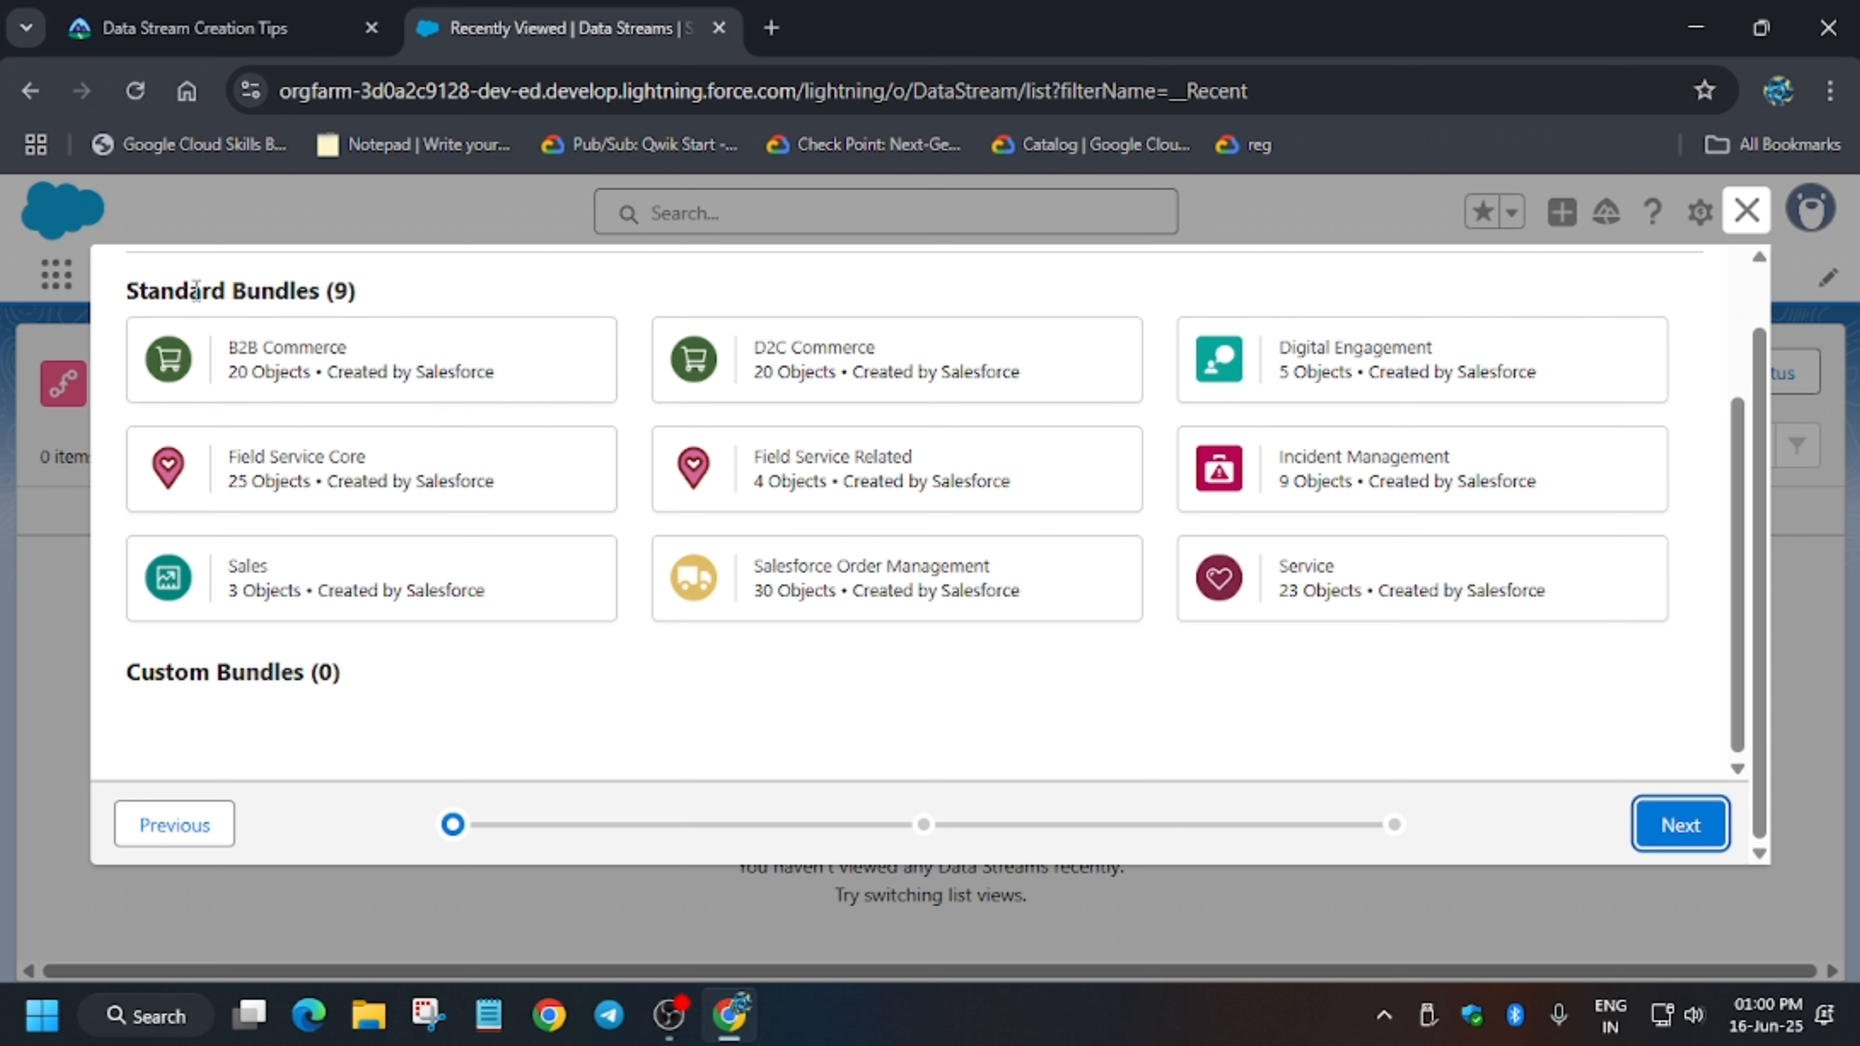
pyautogui.click(211, 572)
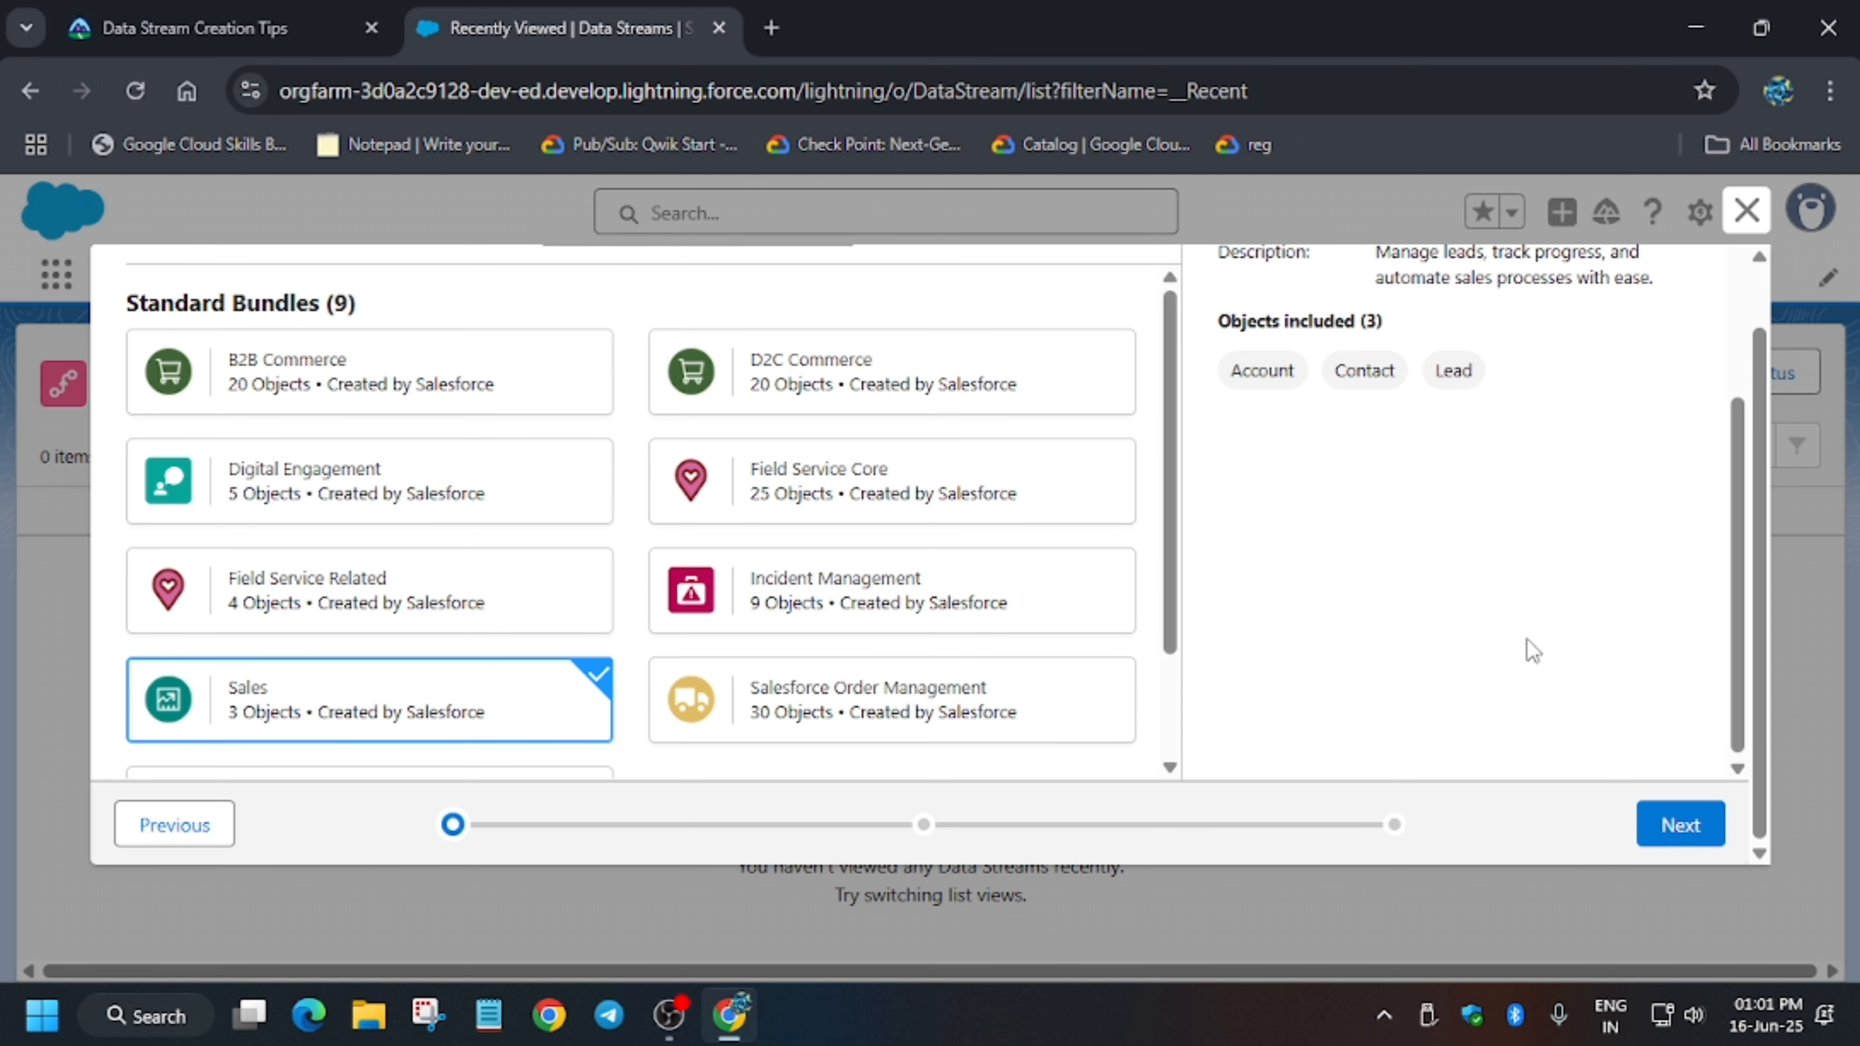
pyautogui.click(1679, 827)
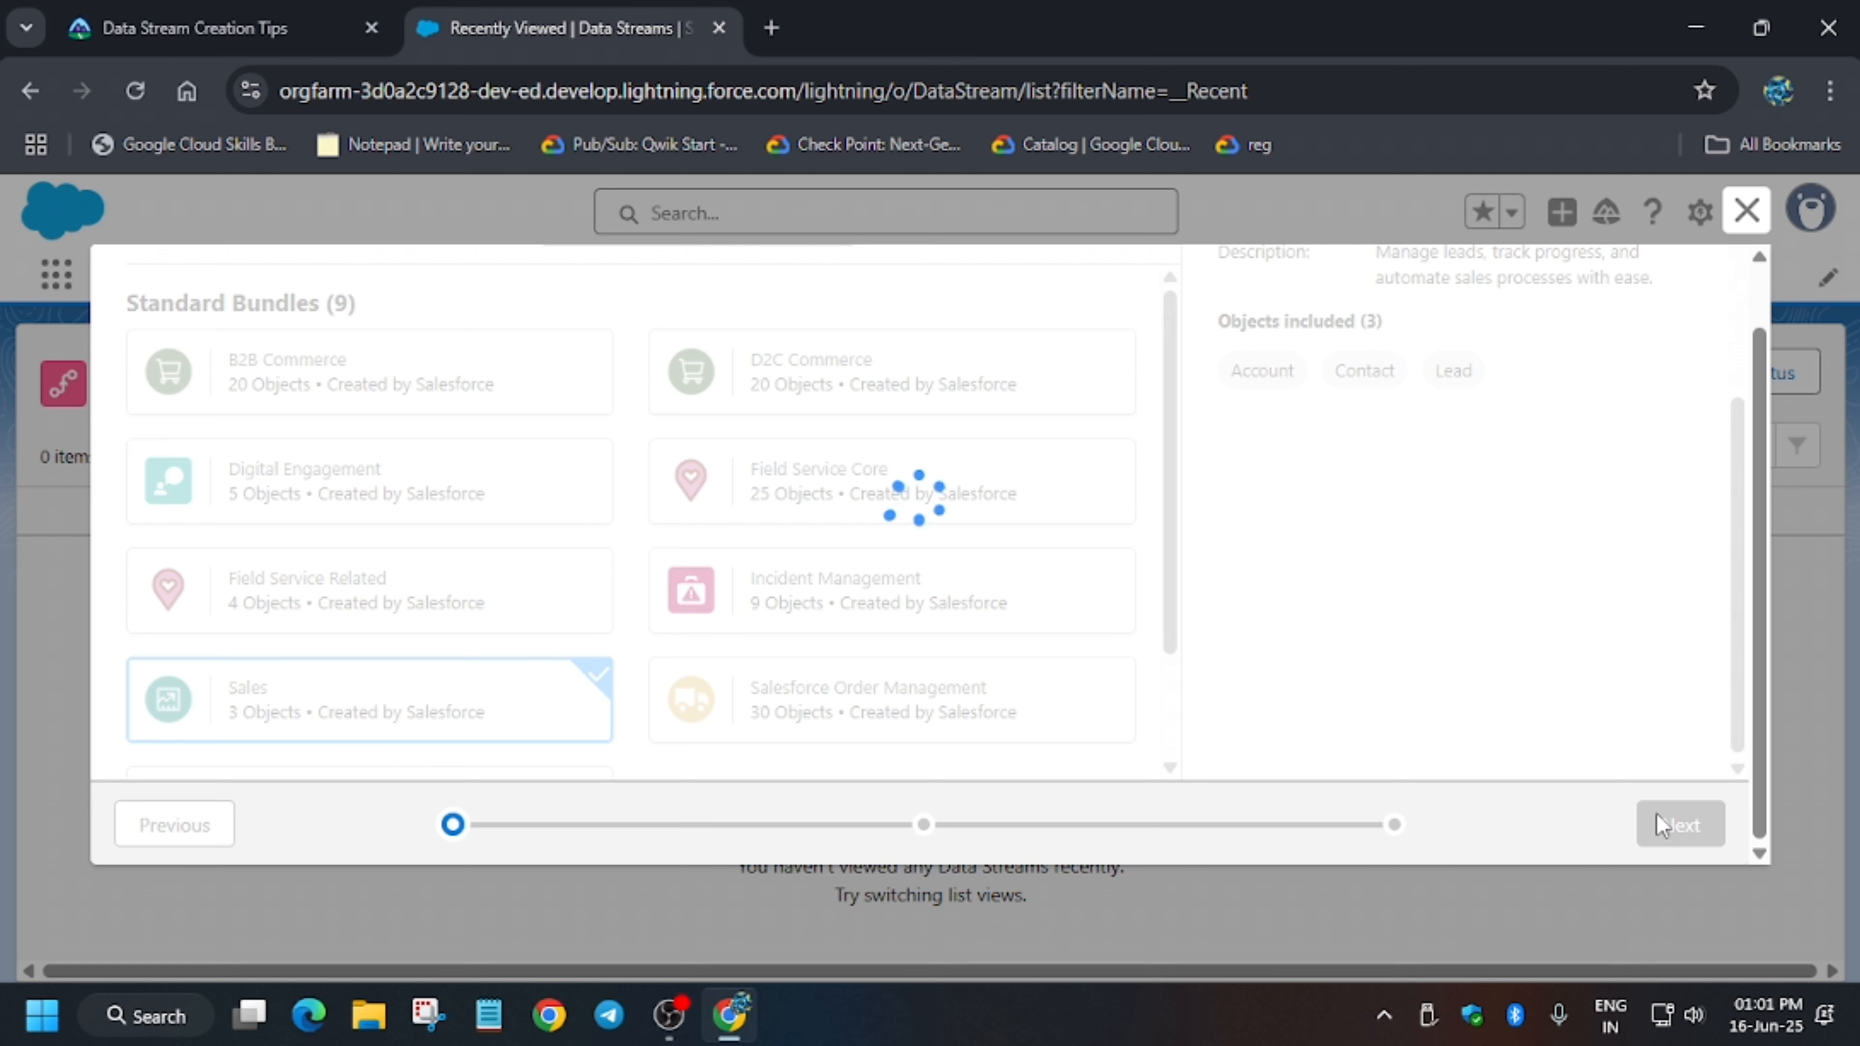
# - Review the Account standard fields, keep the default selection, and proceed to the Sales bundle's configuration details
pyautogui.scroll(1, 1450, 664)
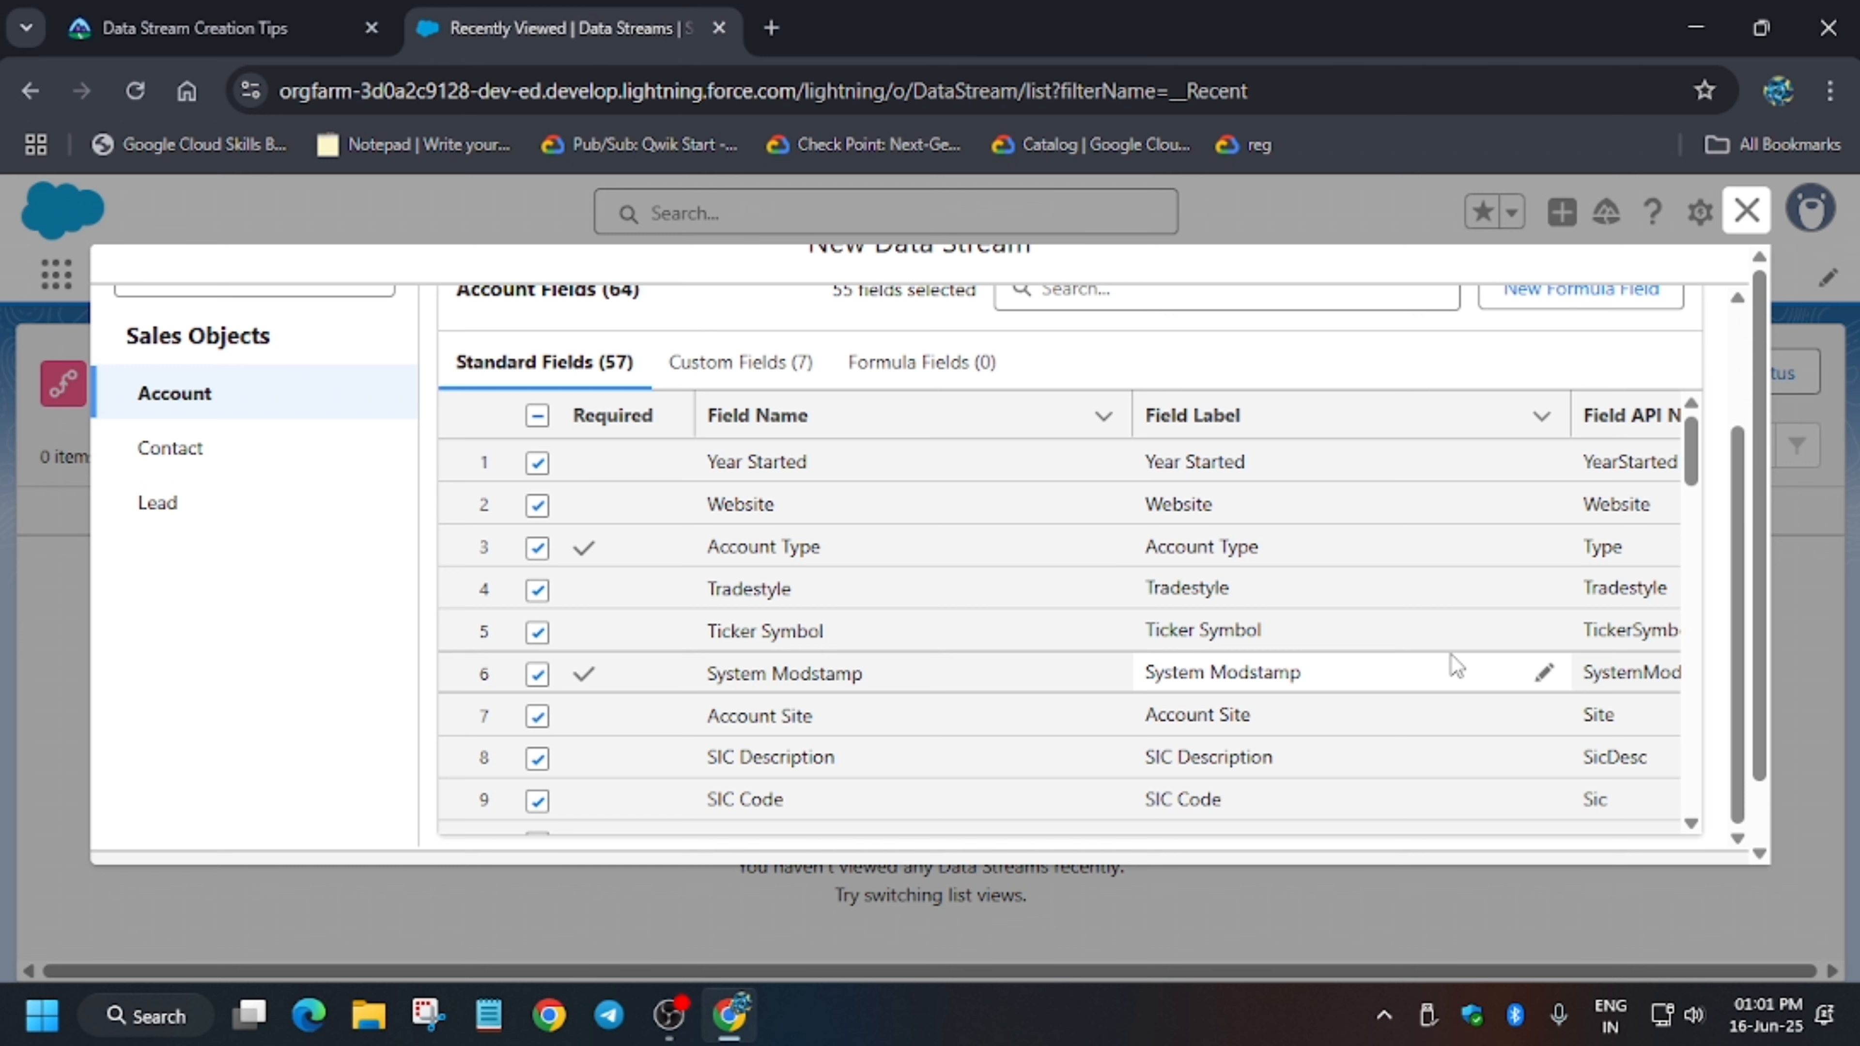
pyautogui.scroll(-10, 1479, 666)
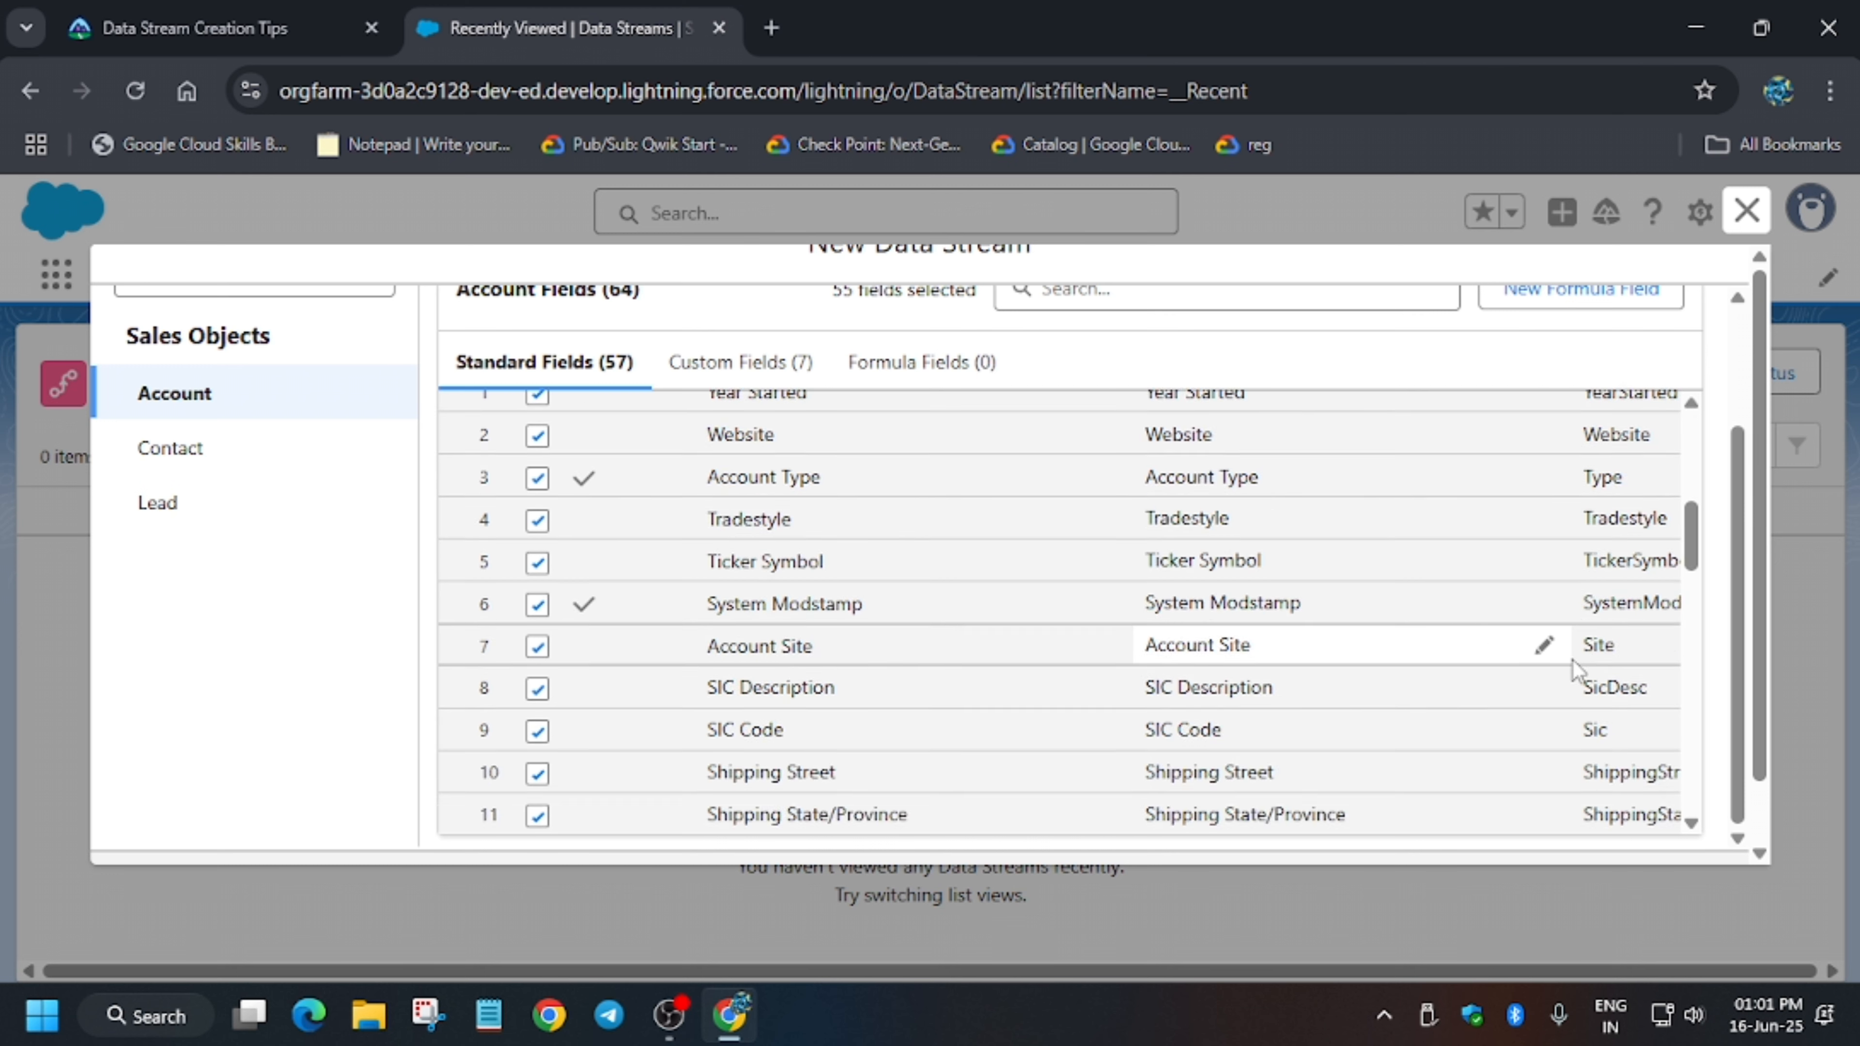
pyautogui.scroll(-15, 1684, 733)
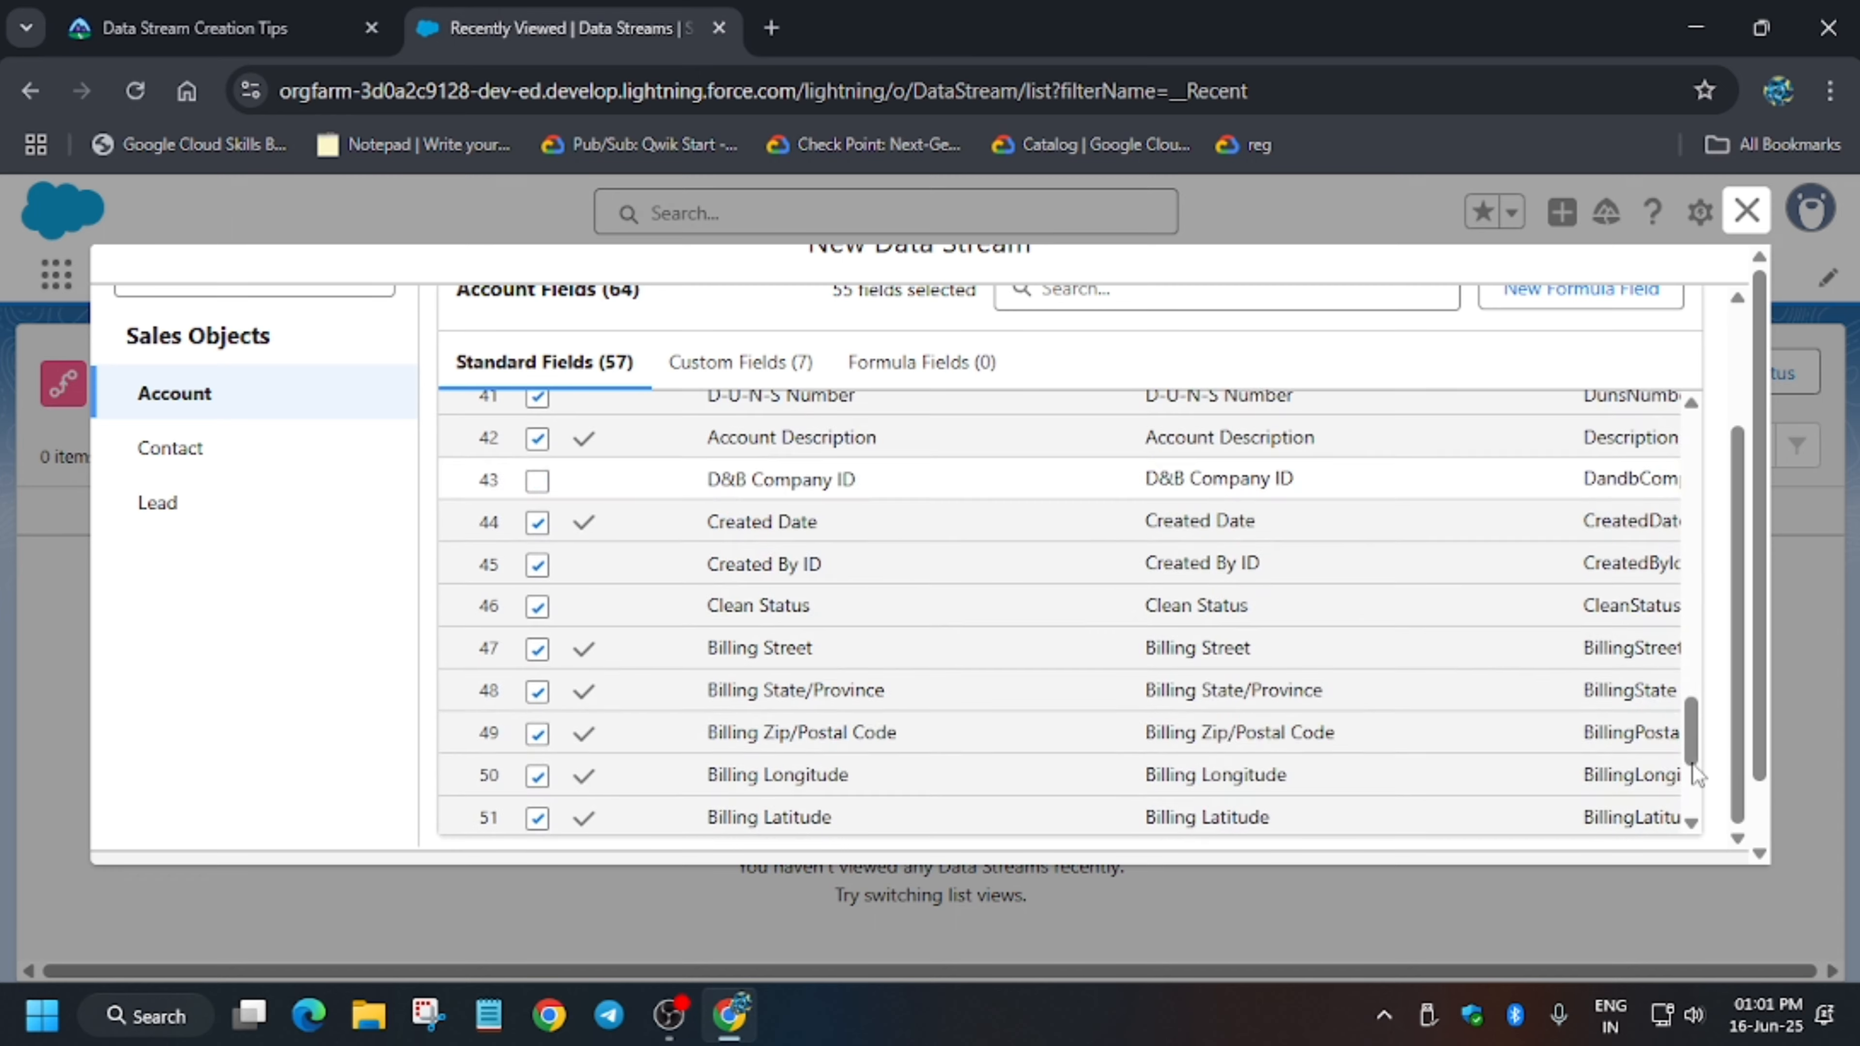
pyautogui.click(1688, 826)
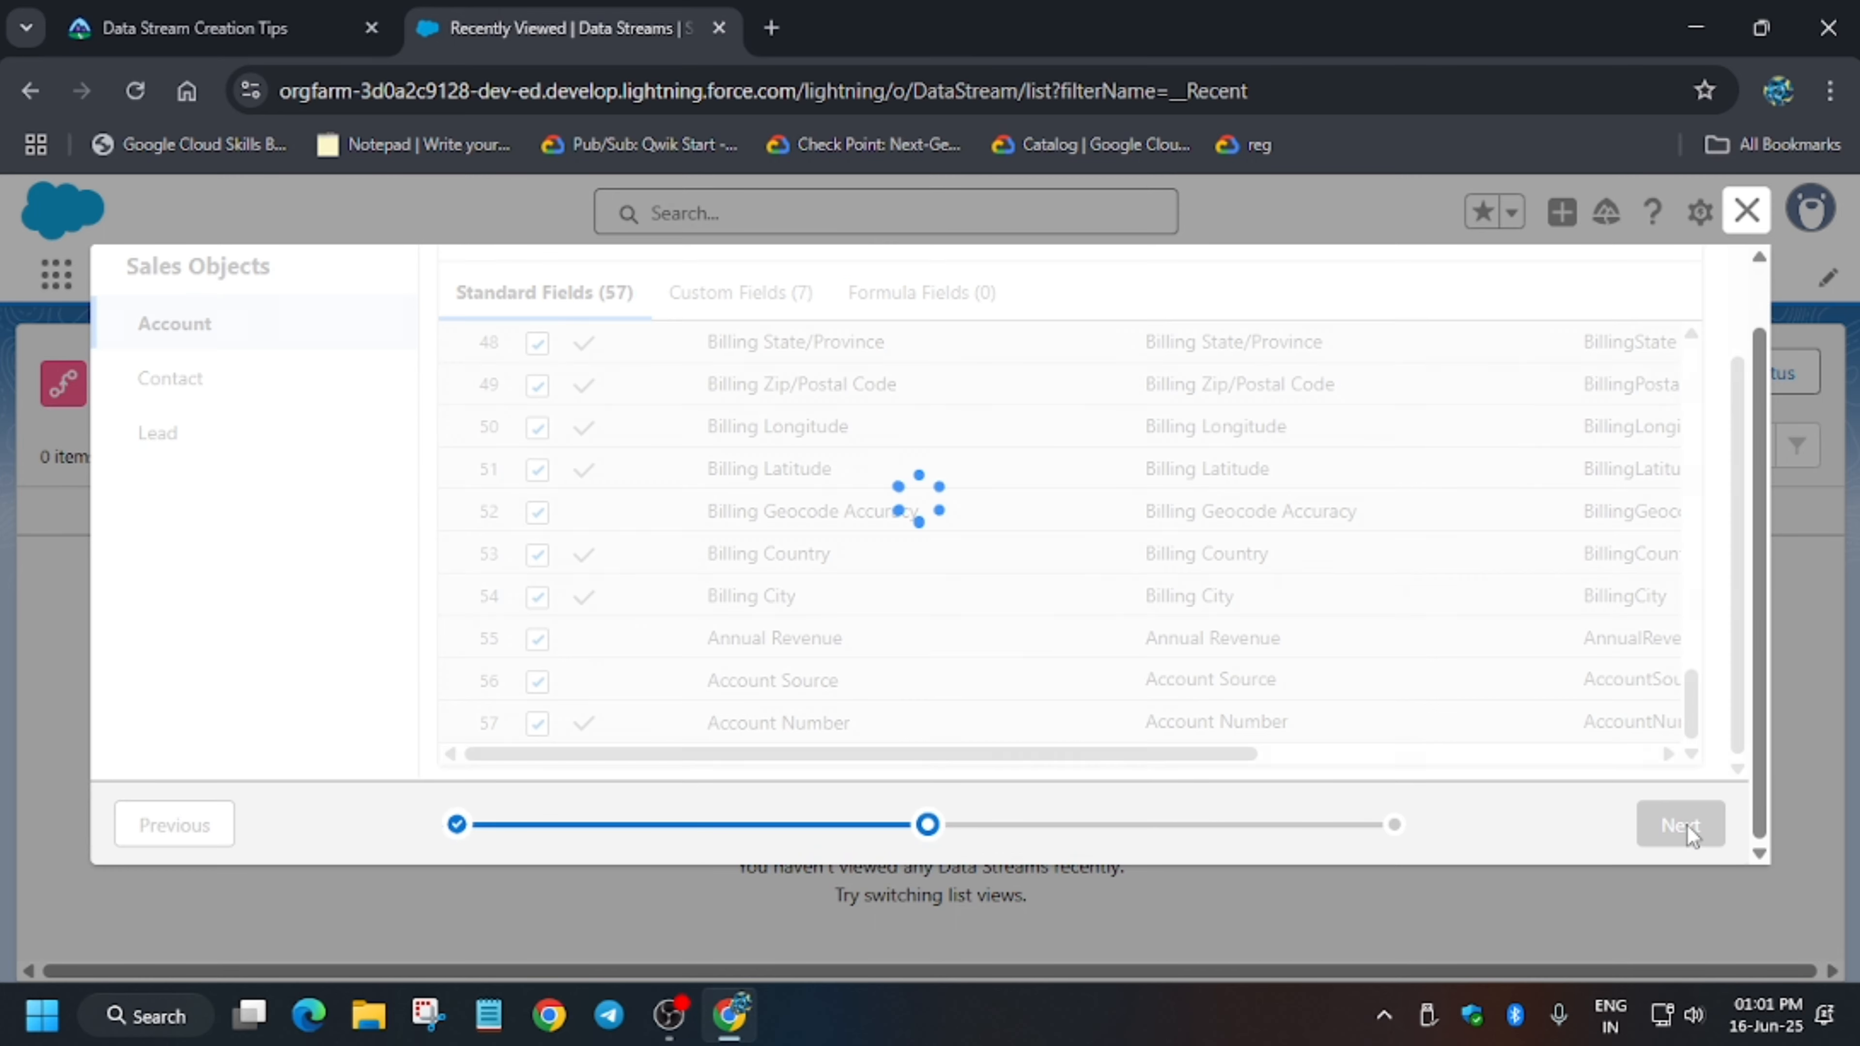
pyautogui.scroll(-3, 1684, 806)
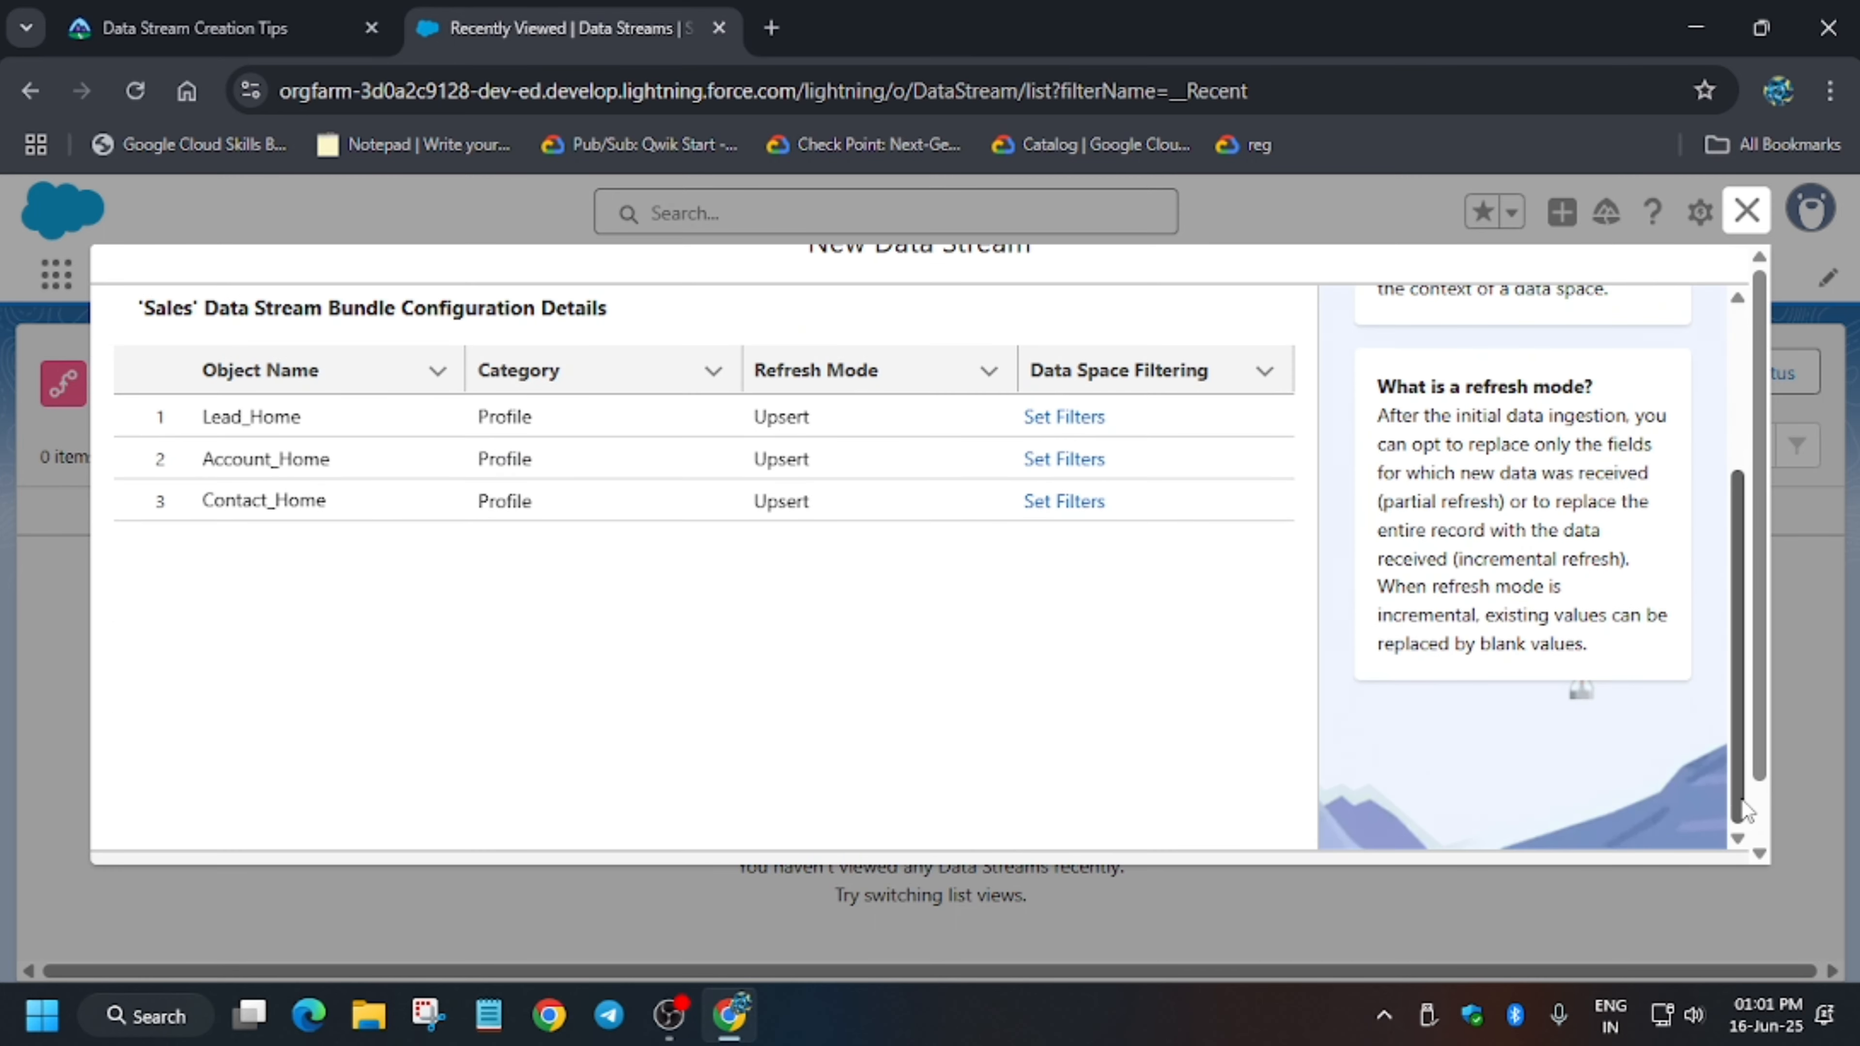
# - Try to deploy the Sales bundle's data streams, and read Trailhead's instructions for creating the formula field
pyautogui.click(1661, 823)
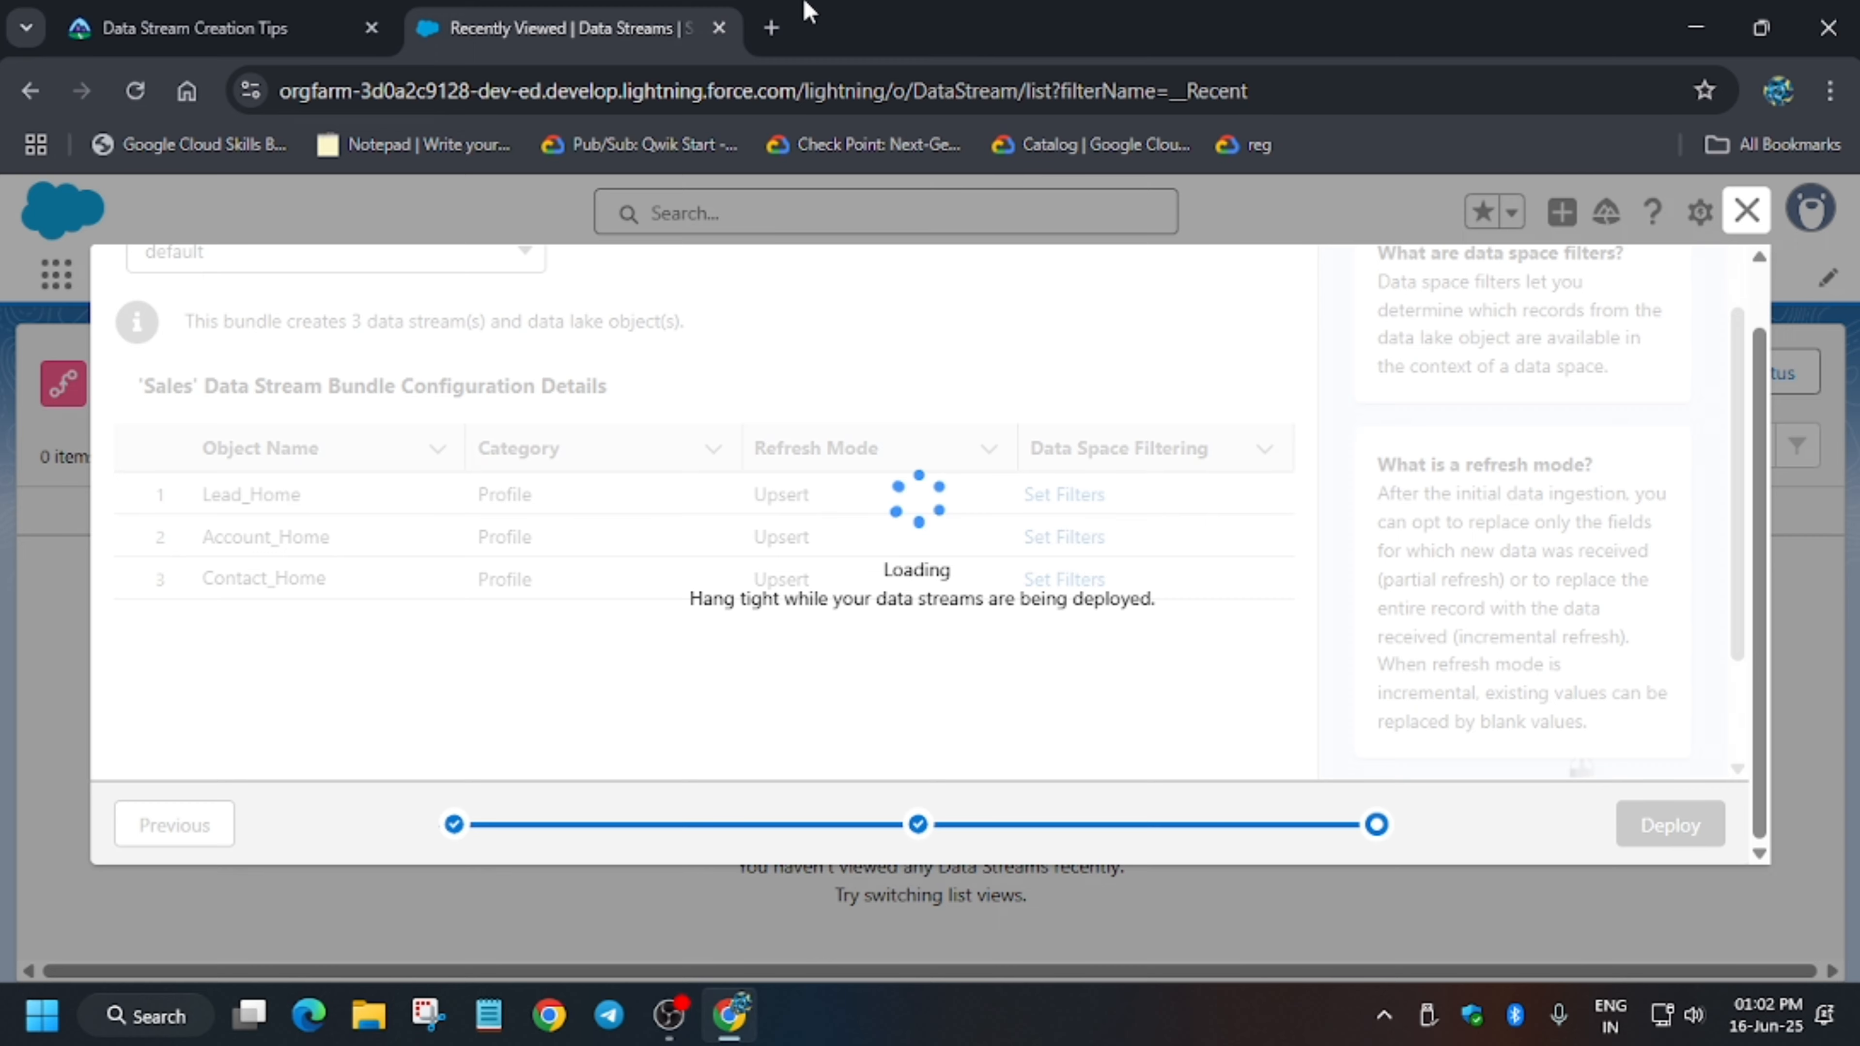
pyautogui.click(320, 14)
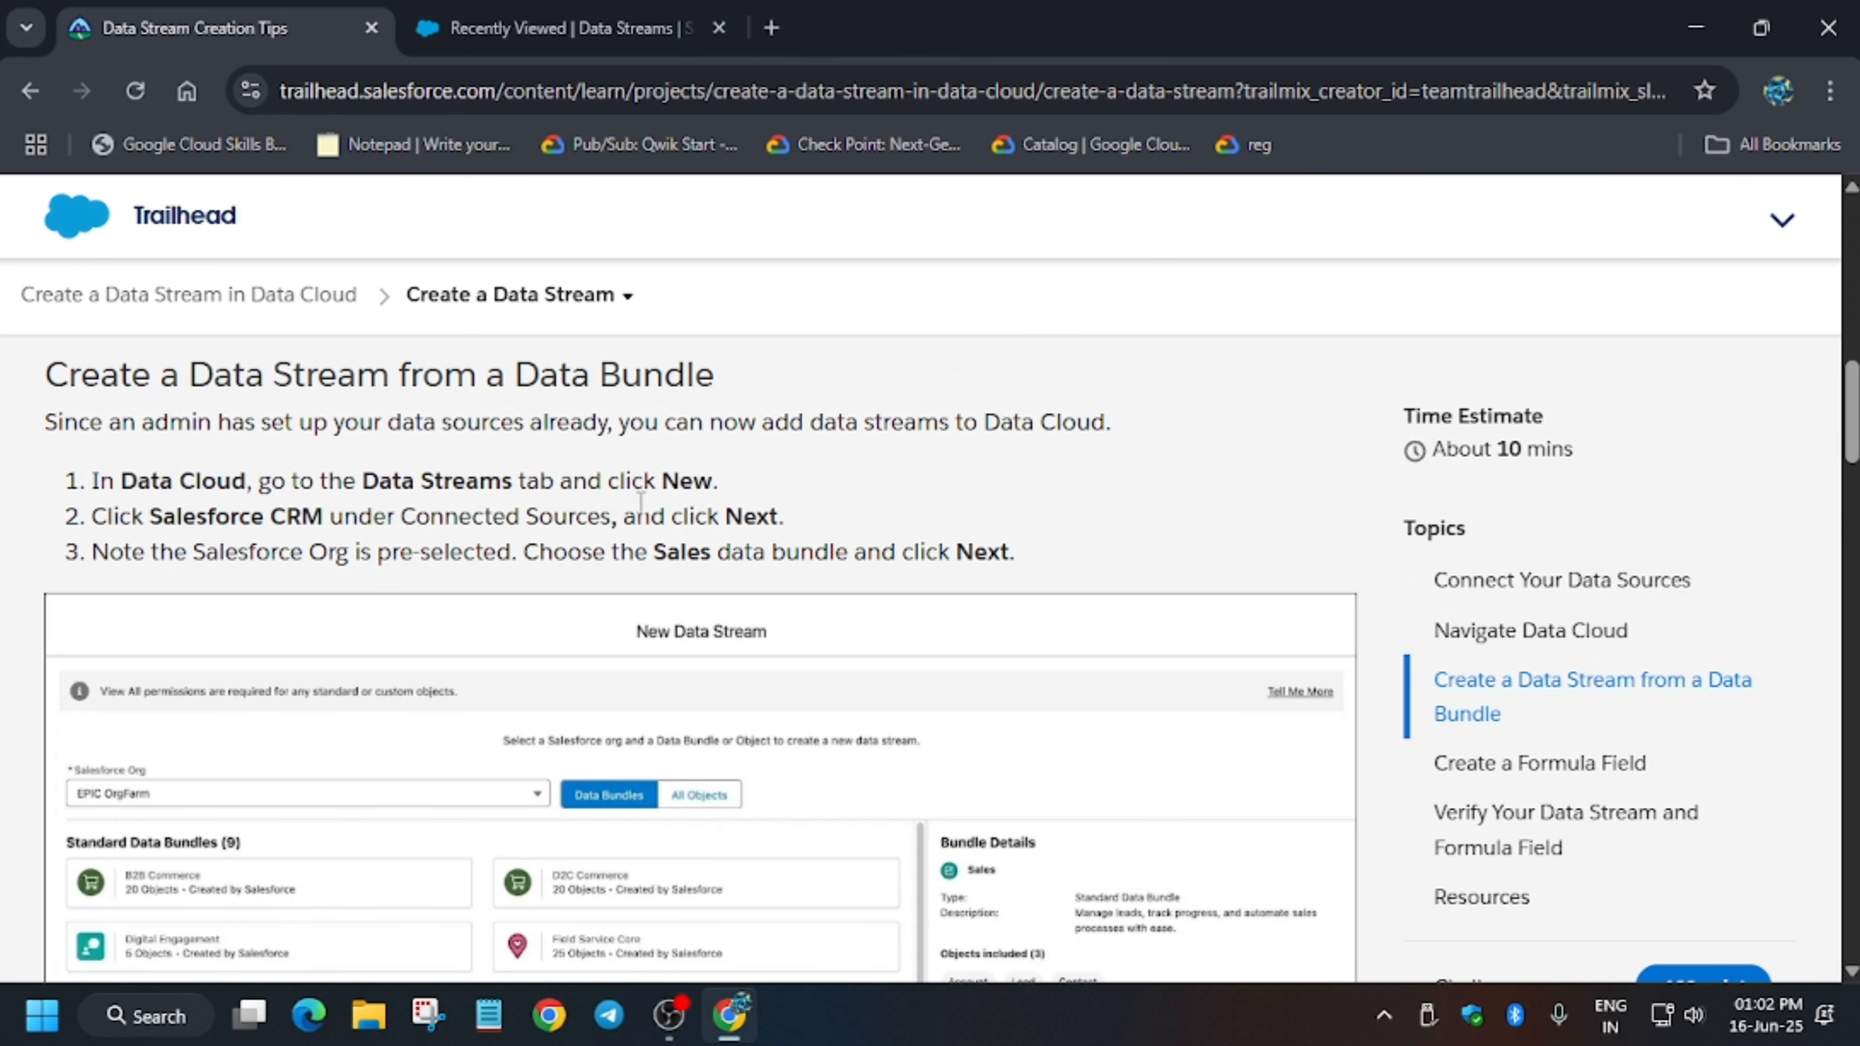
pyautogui.scroll(-10, 641, 504)
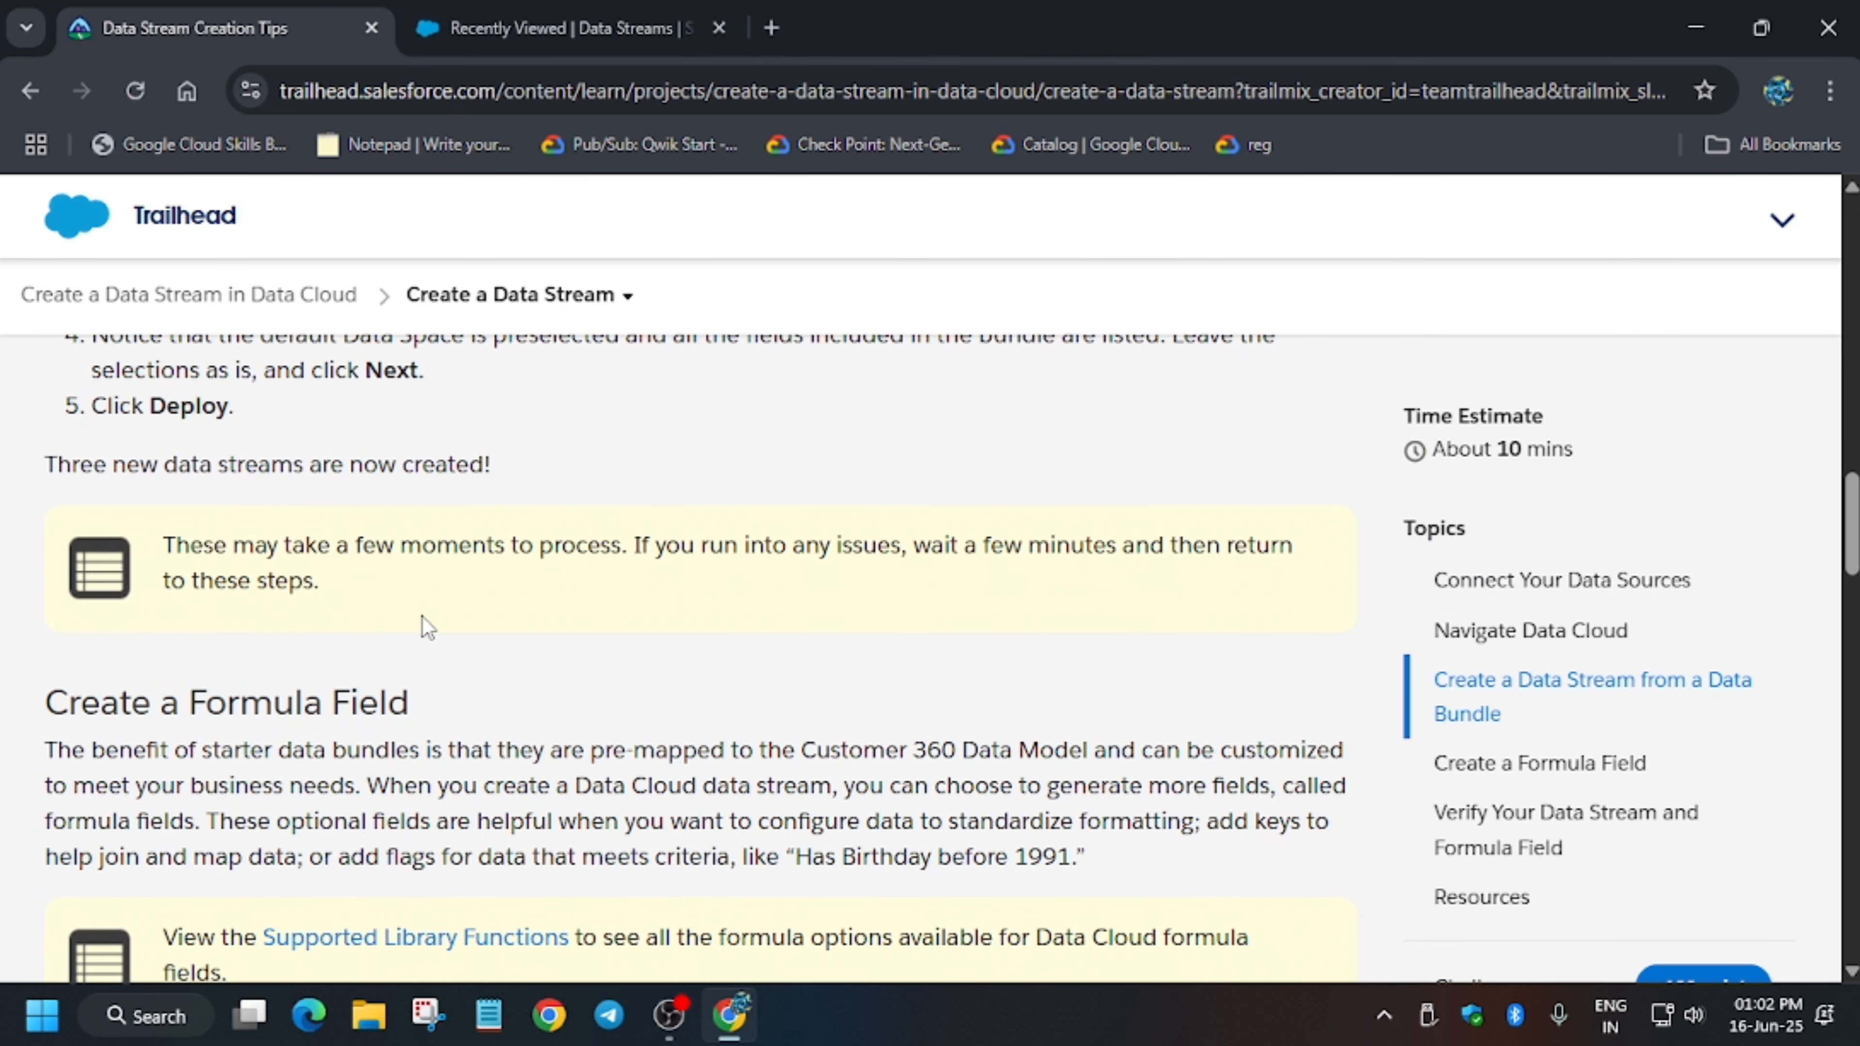
pyautogui.scroll(-4, 117, 674)
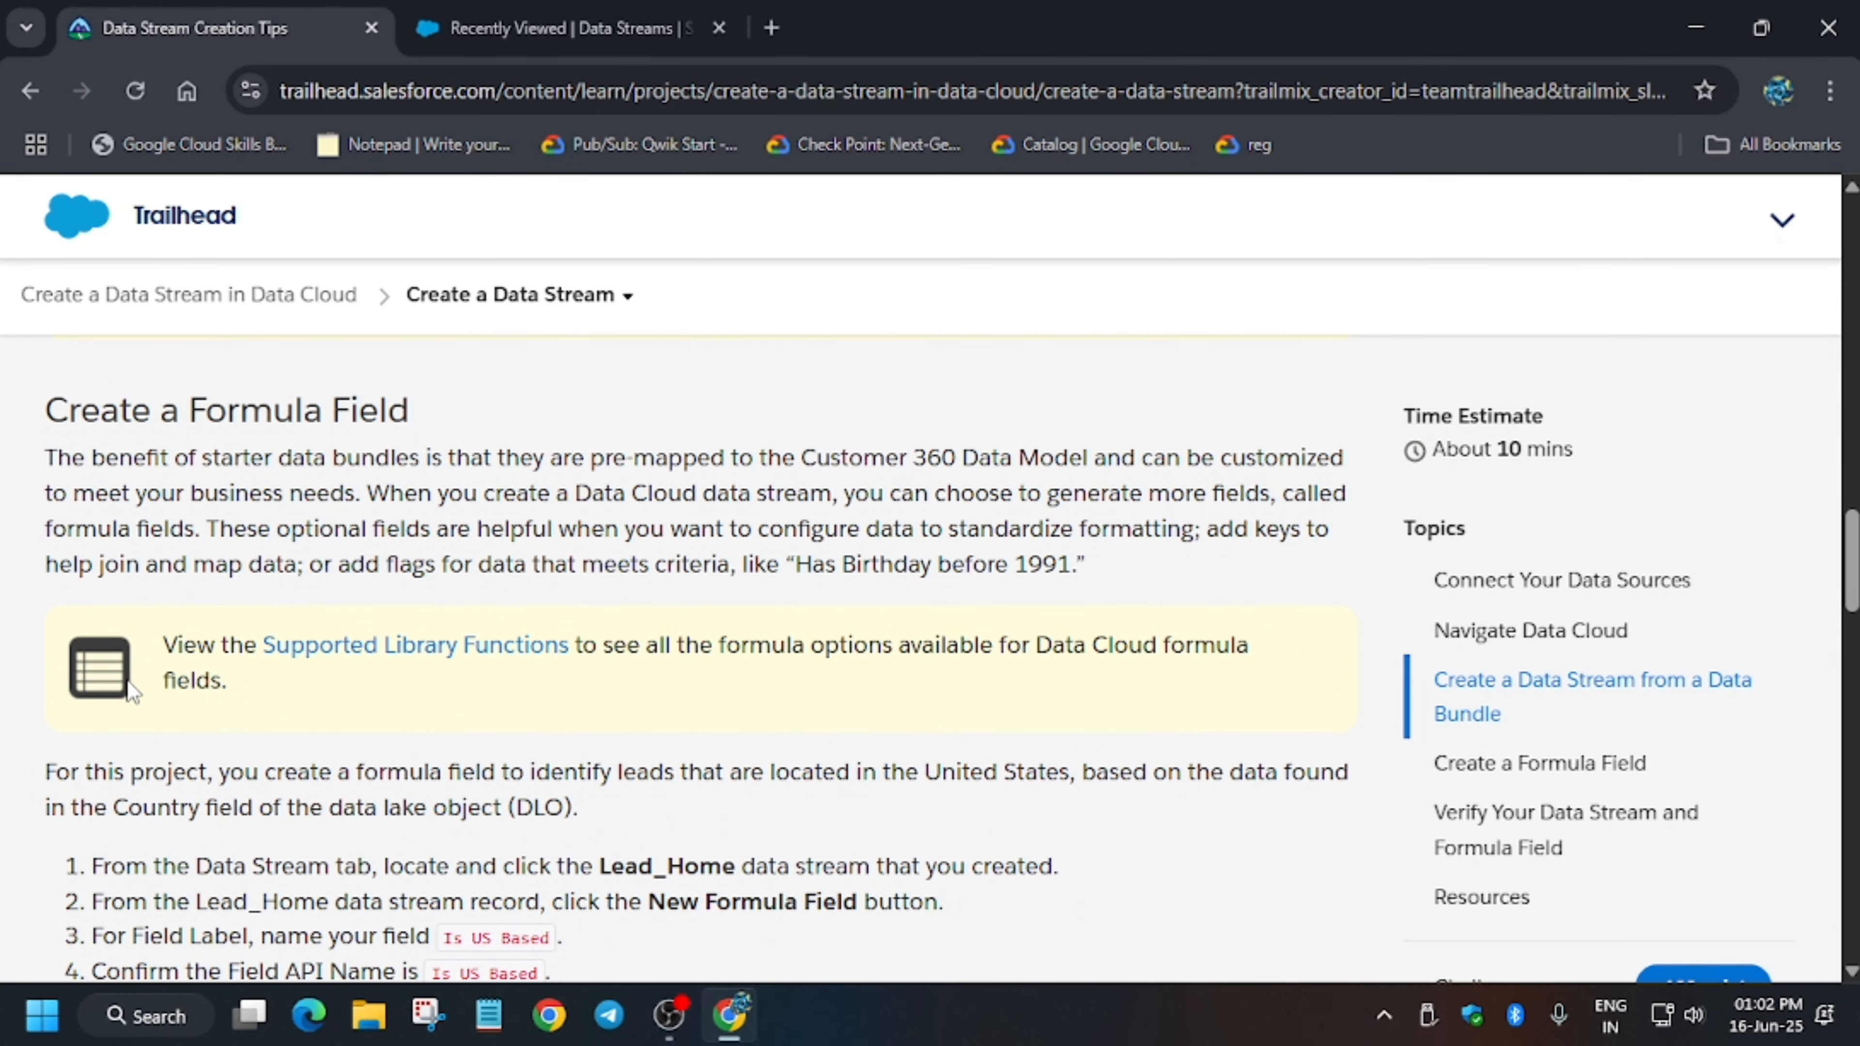
pyautogui.click(575, 10)
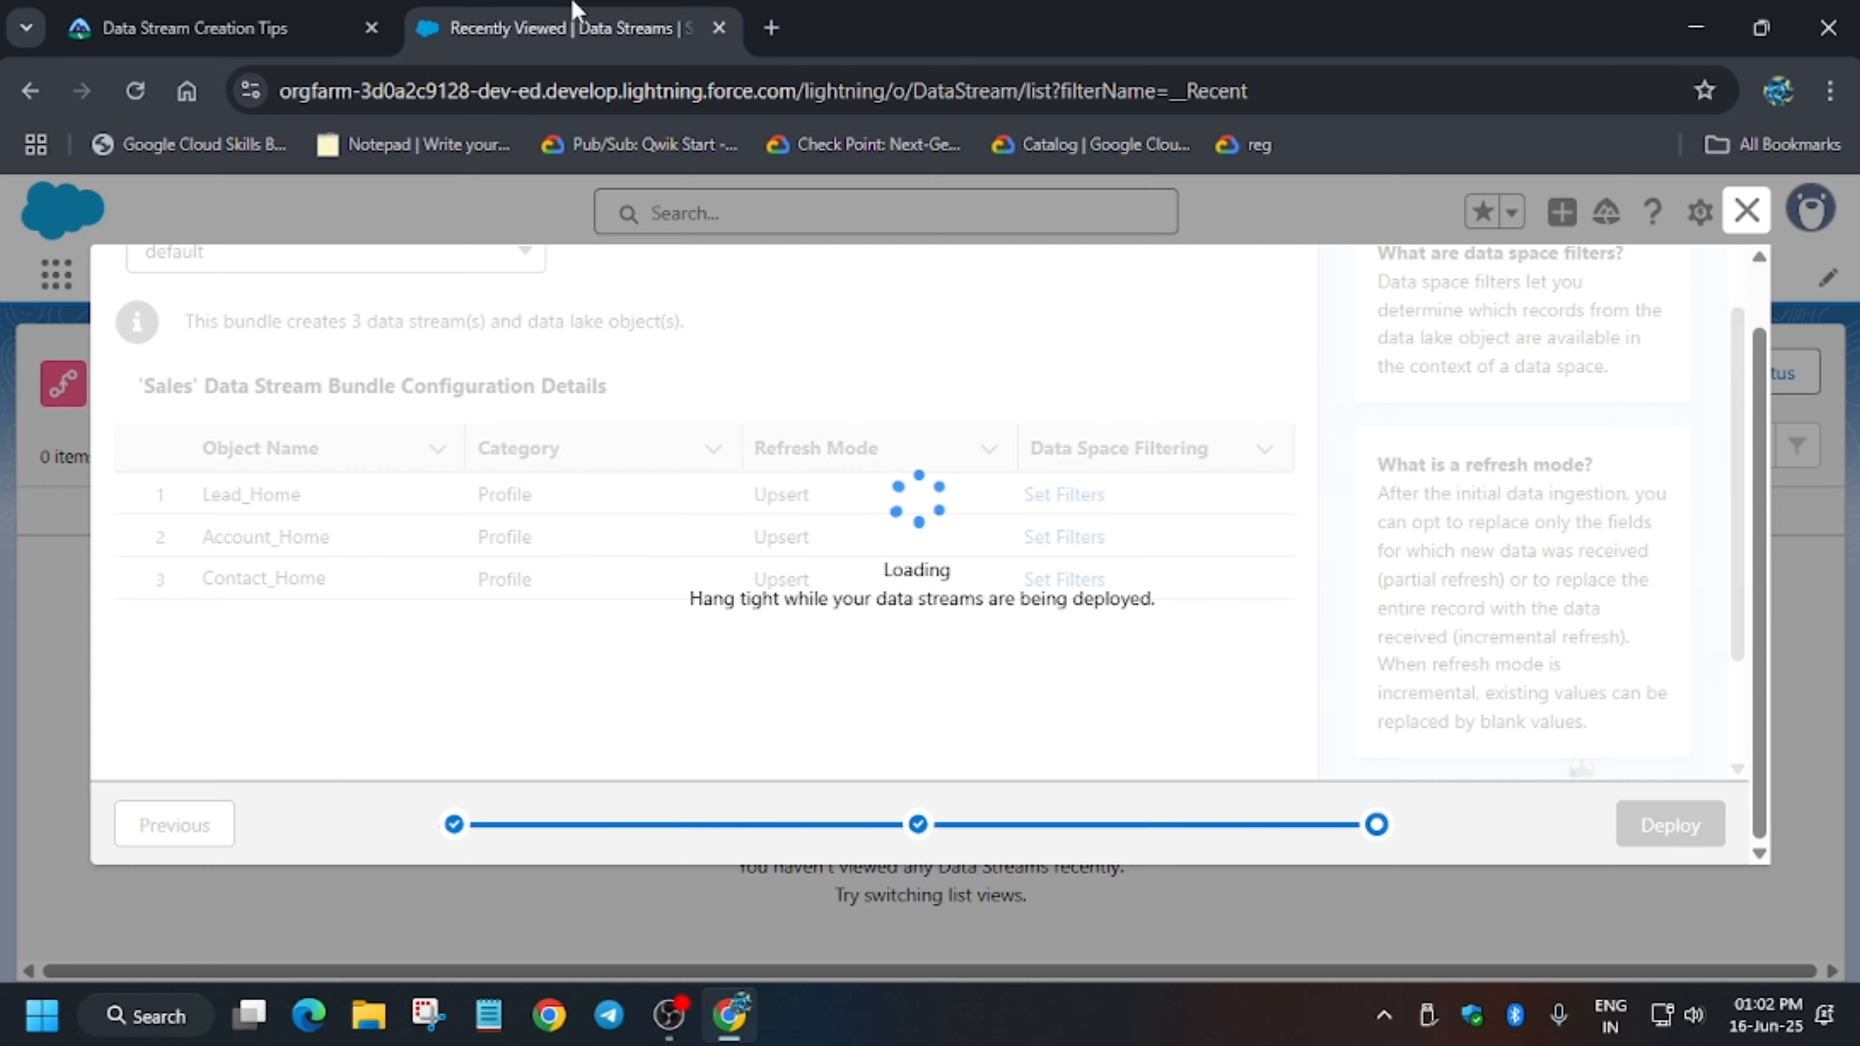
pyautogui.click(329, 22)
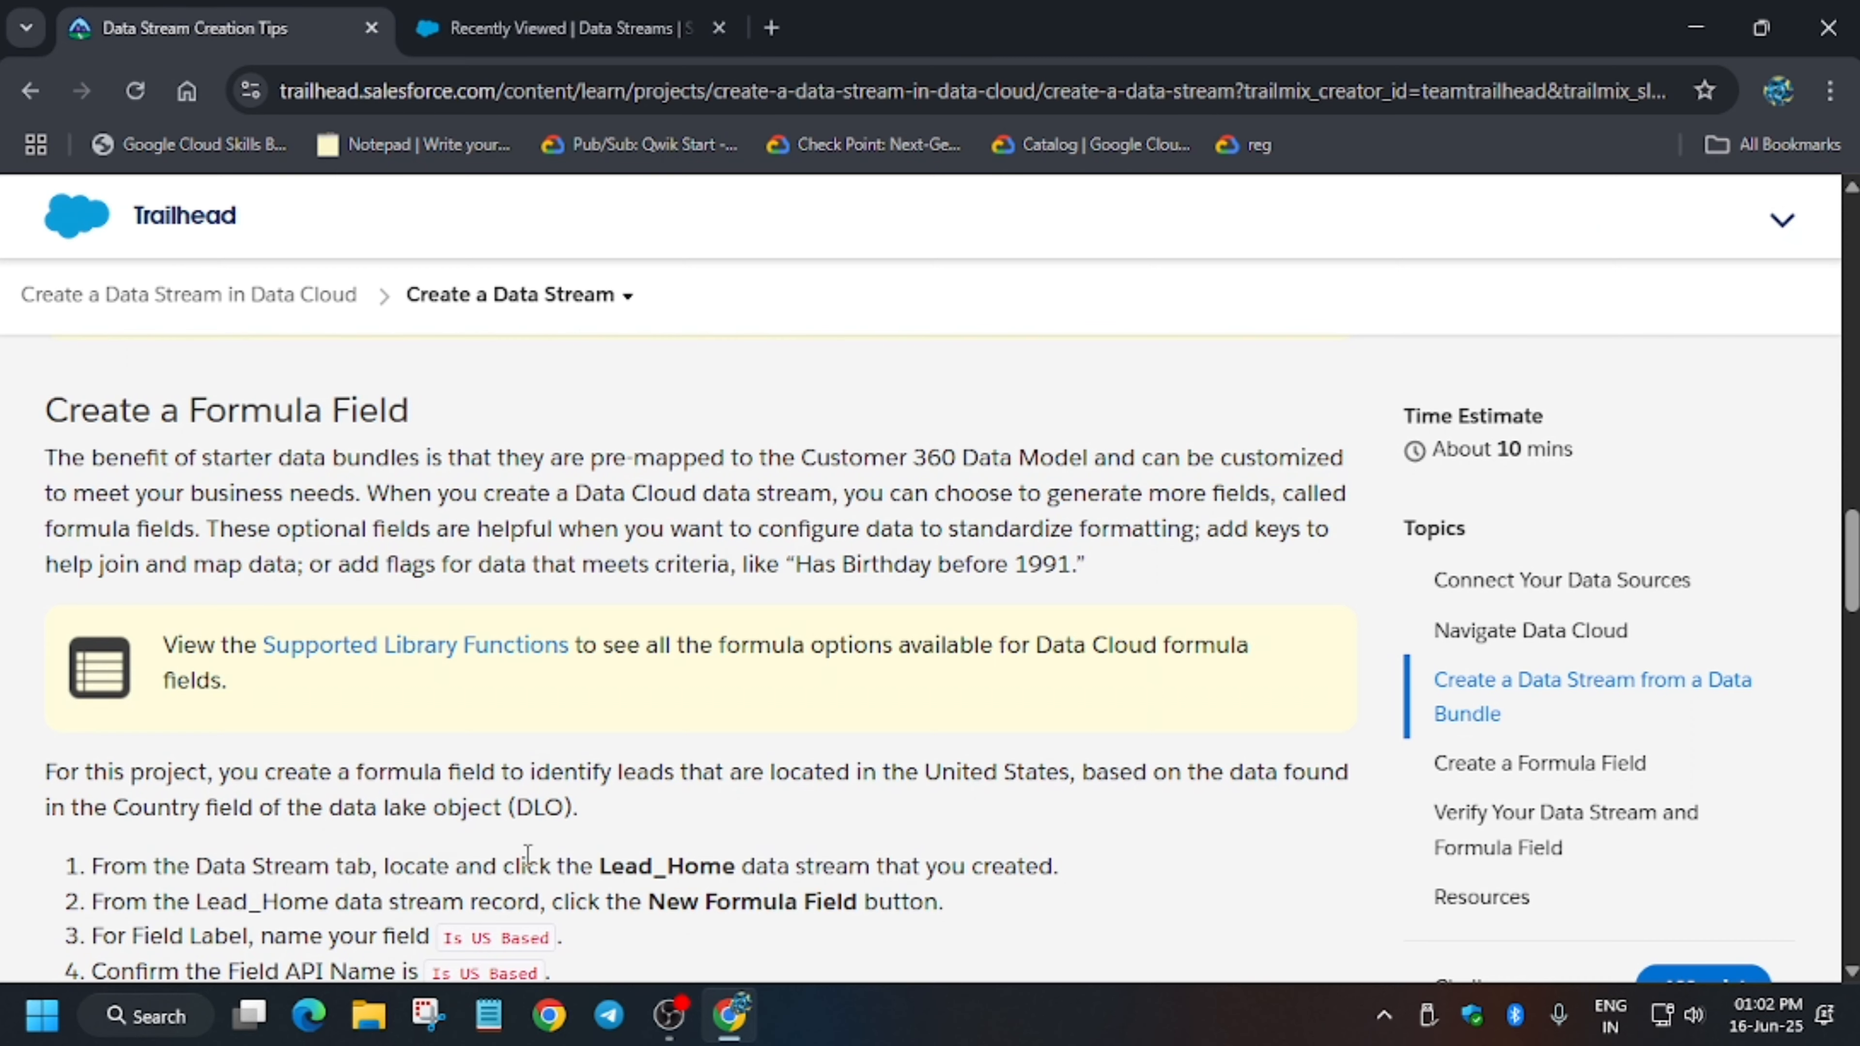
pyautogui.scroll(-3, 820, 899)
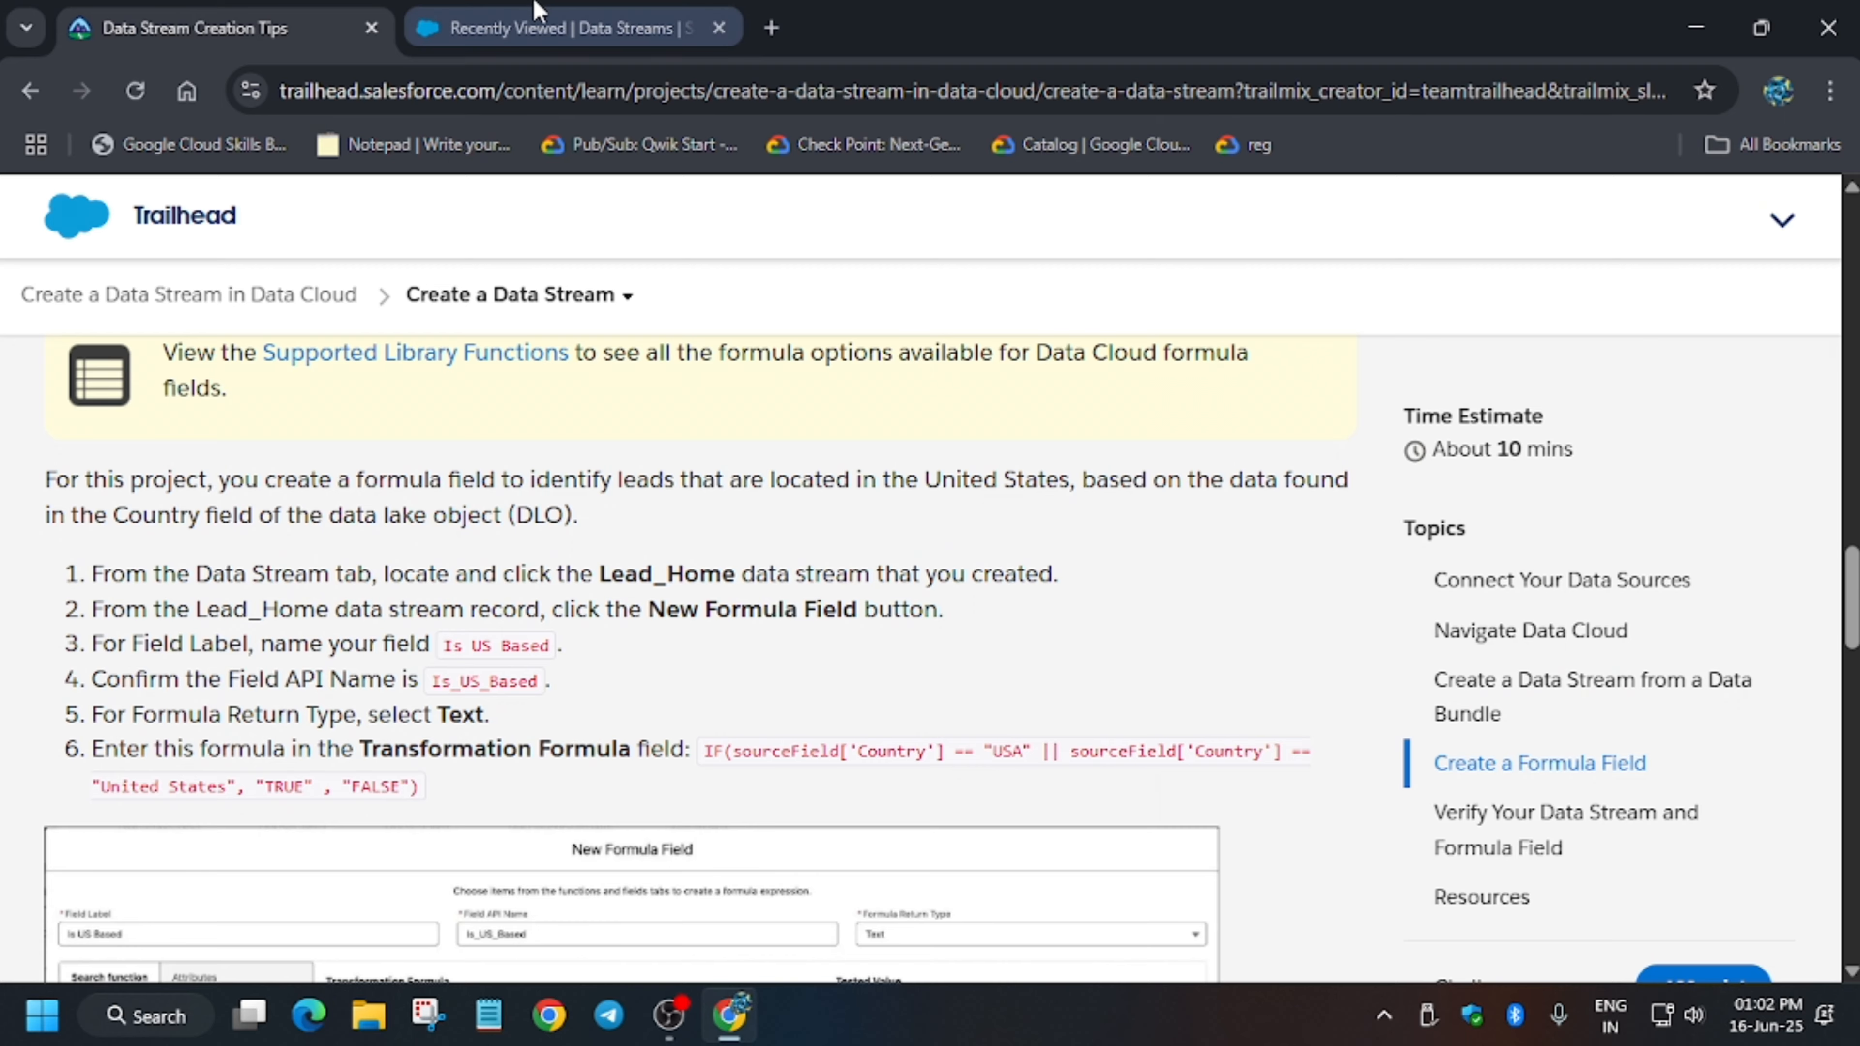
# - Return to the Sales bundle configuration and deploy its data streams again
pyautogui.click(564, 28)
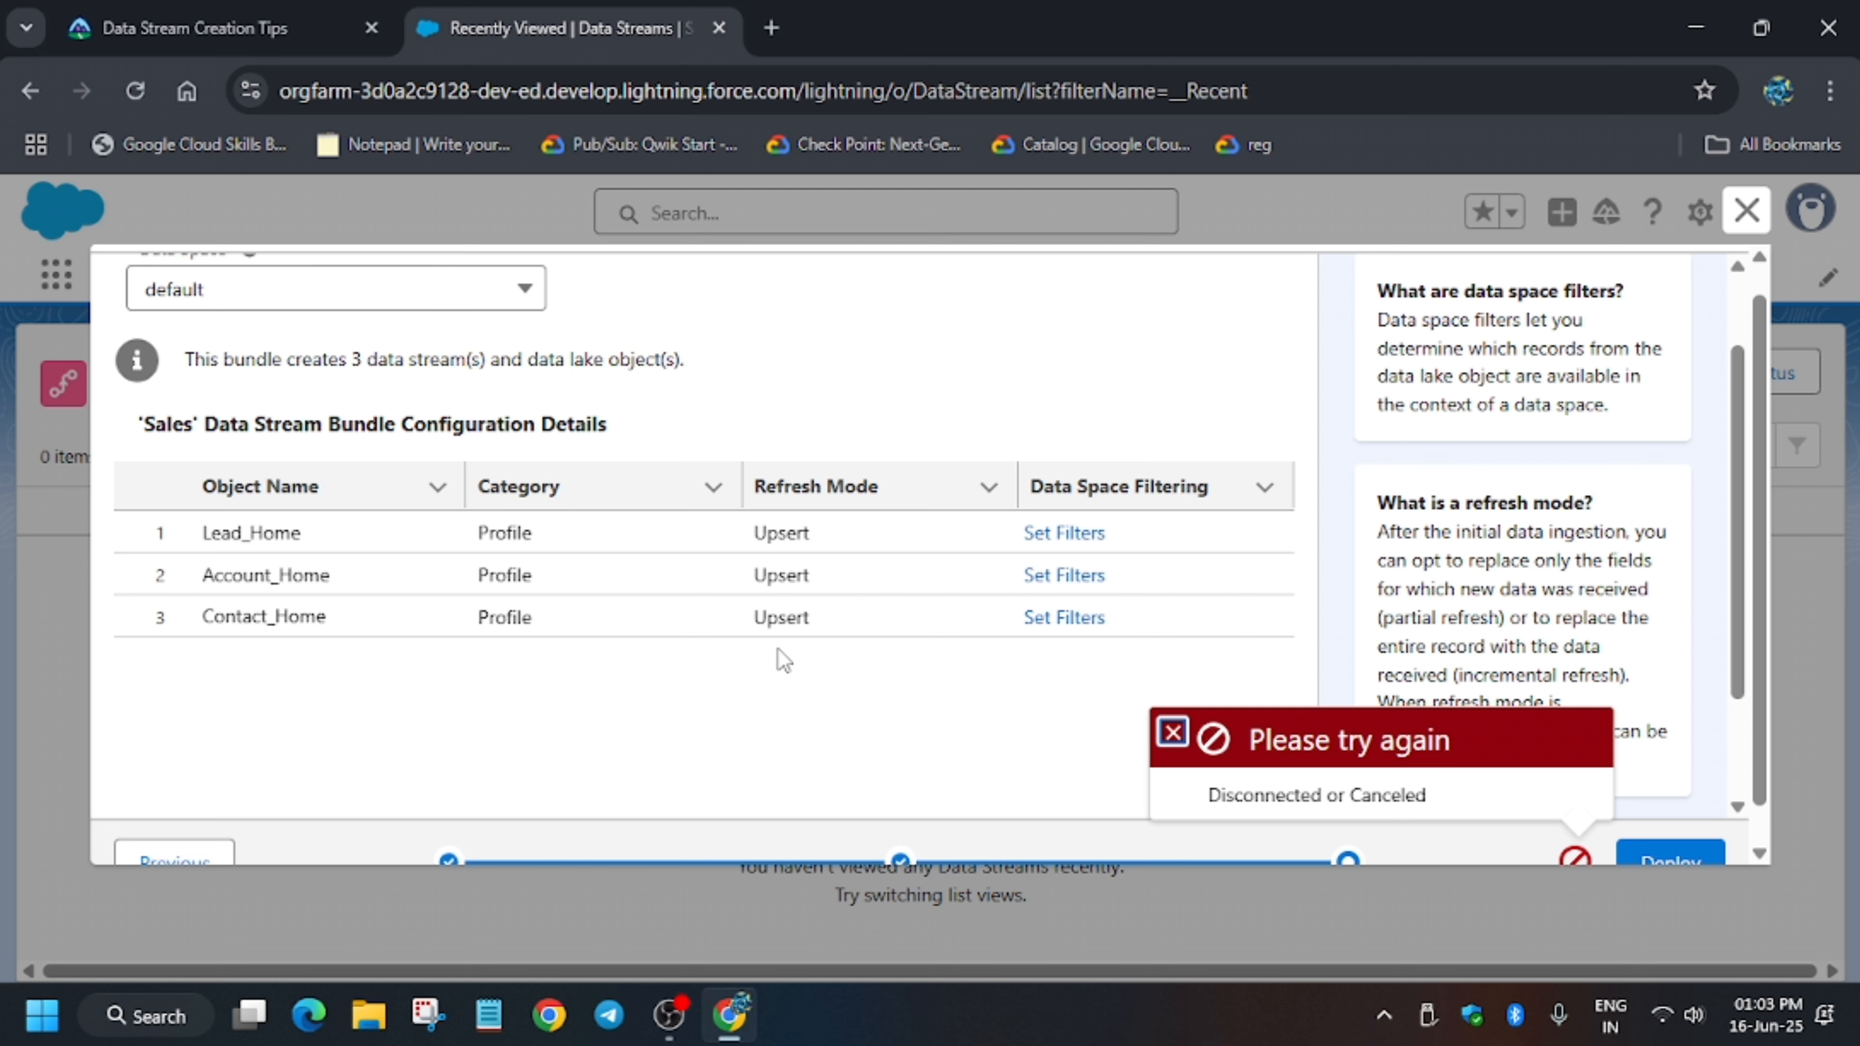
pyautogui.scroll(-2, 863, 612)
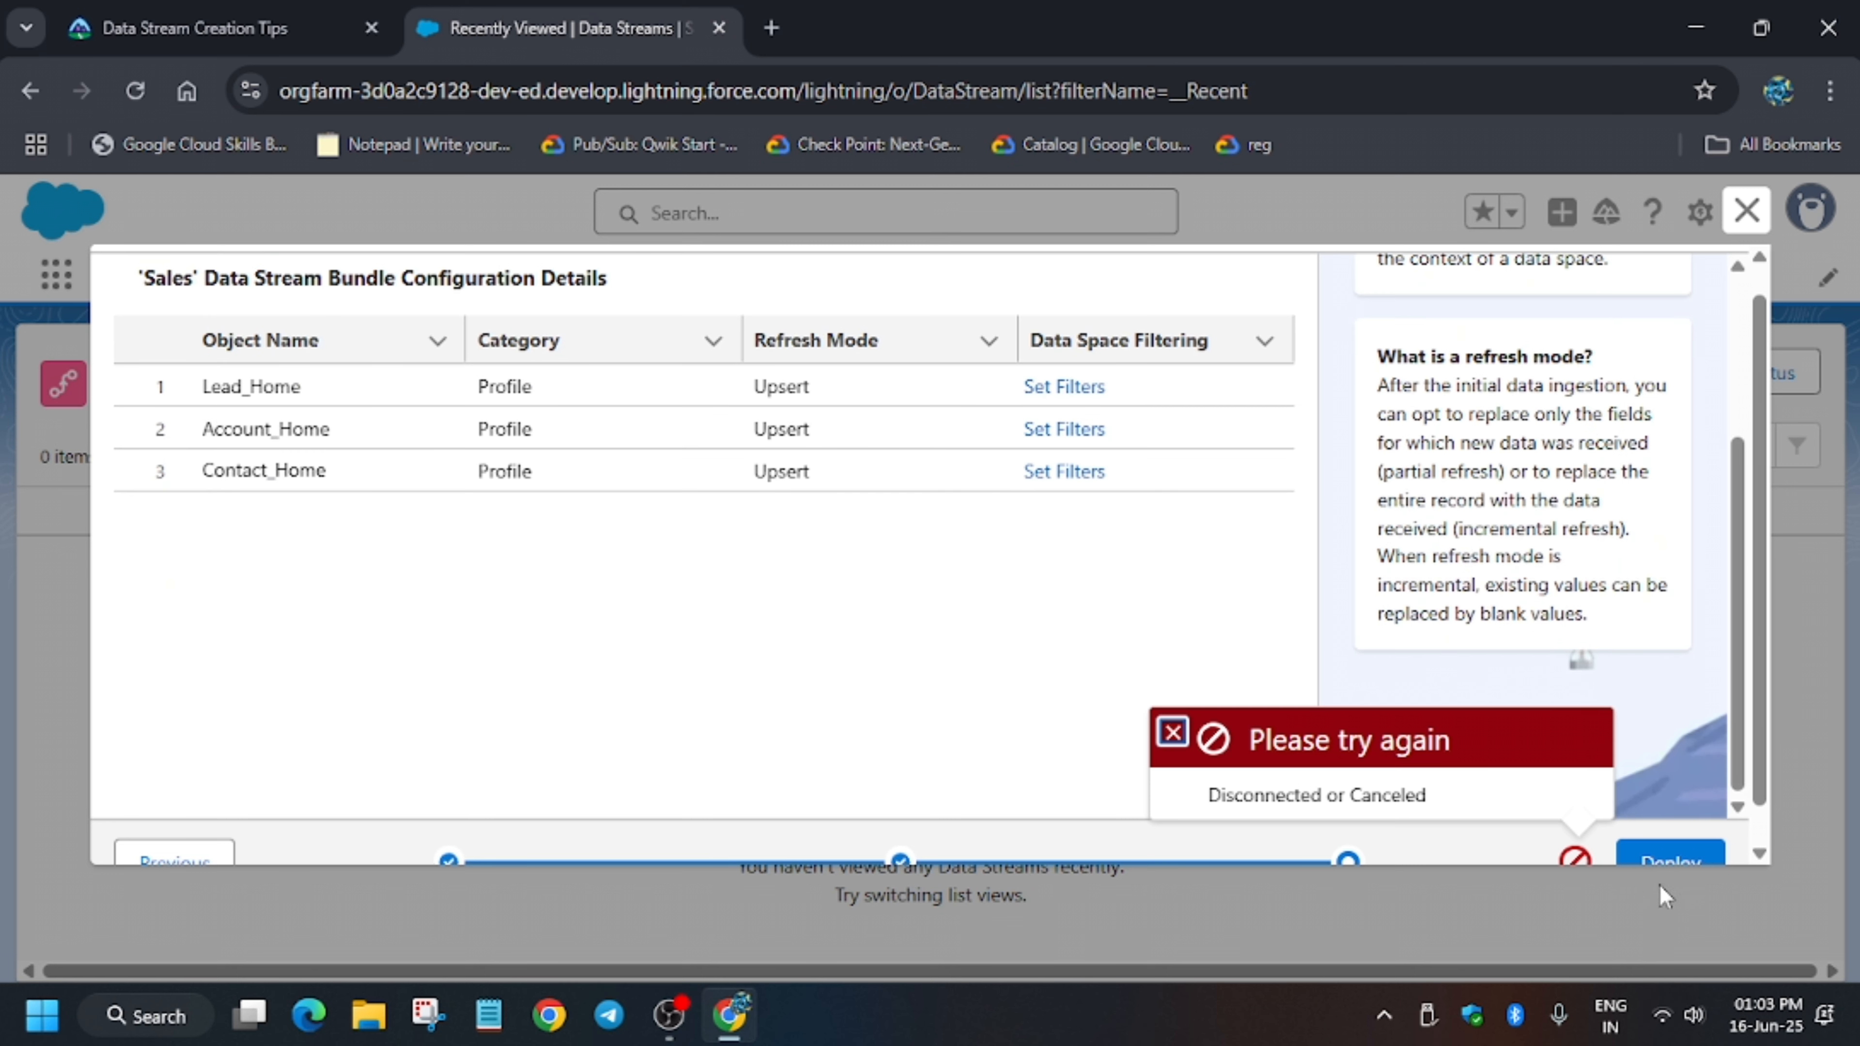
pyautogui.click(1662, 861)
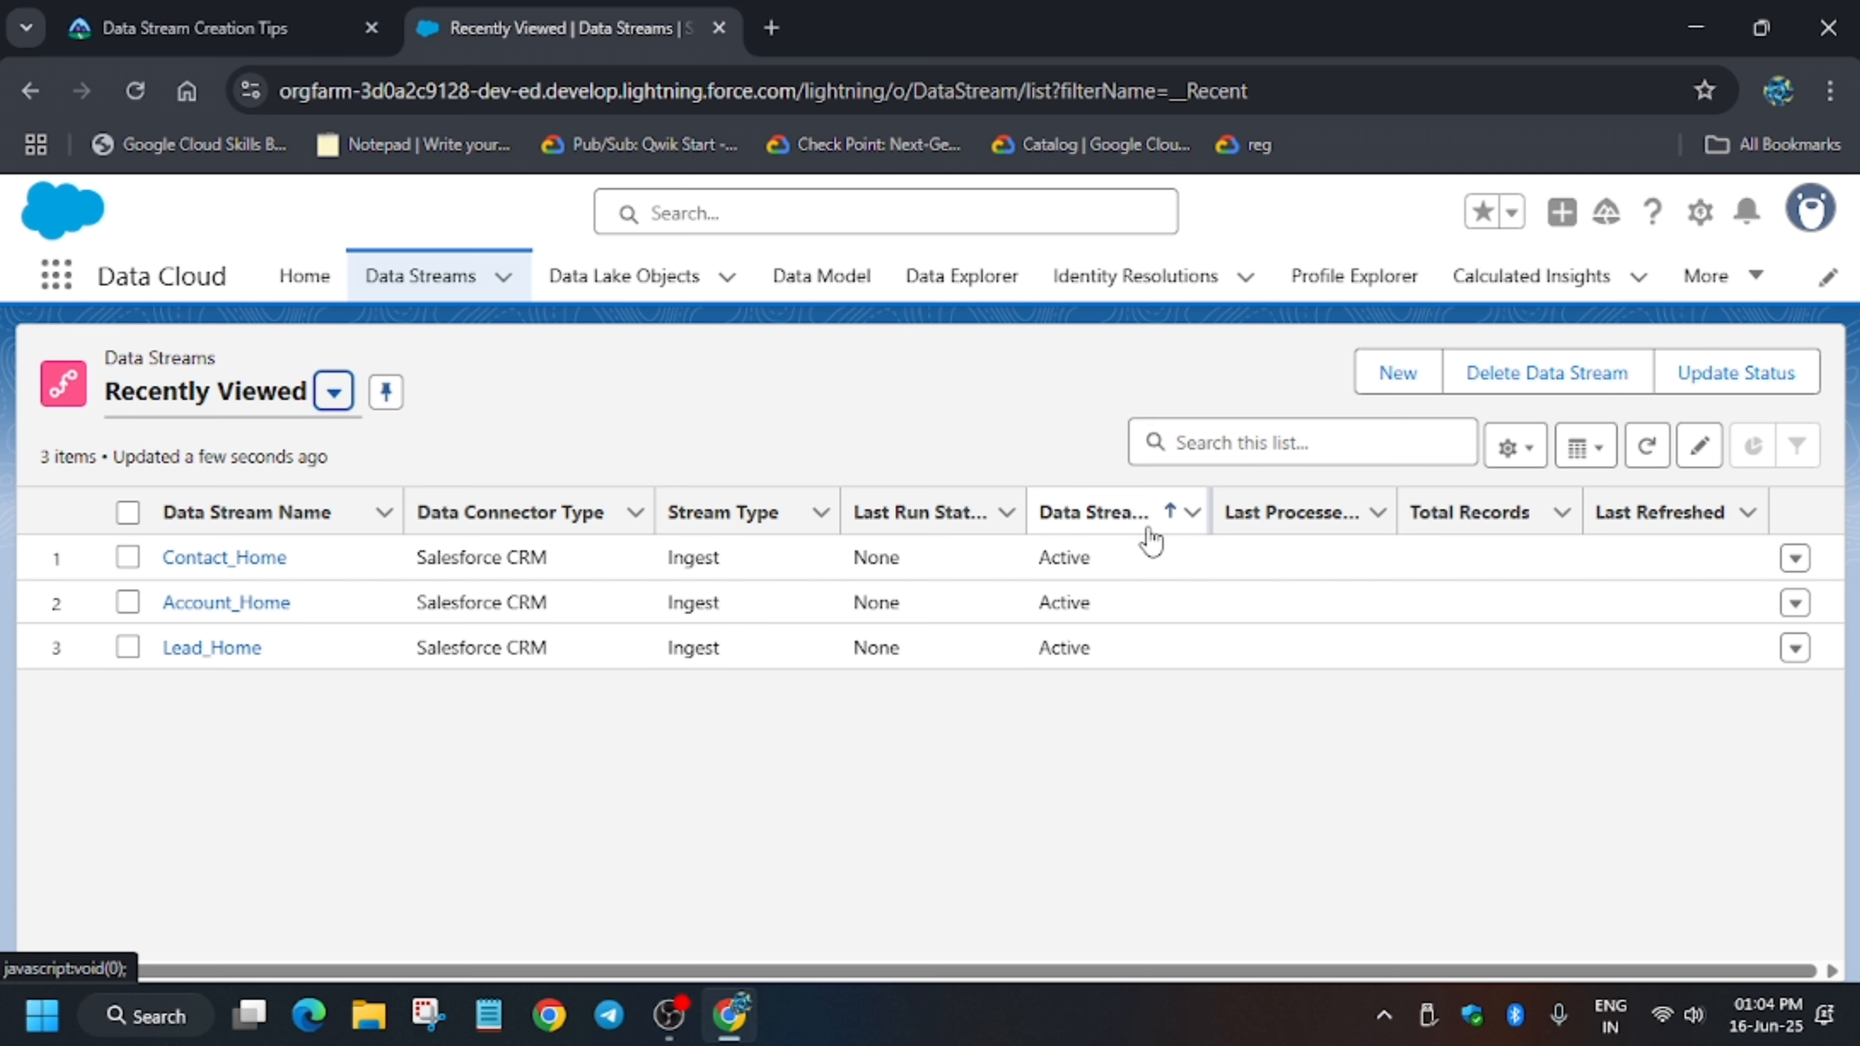
# - Start a new formula field on the Lead_Home data stream and set its field label to "Is US Based", copied from Trailhead
pyautogui.click(192, 649)
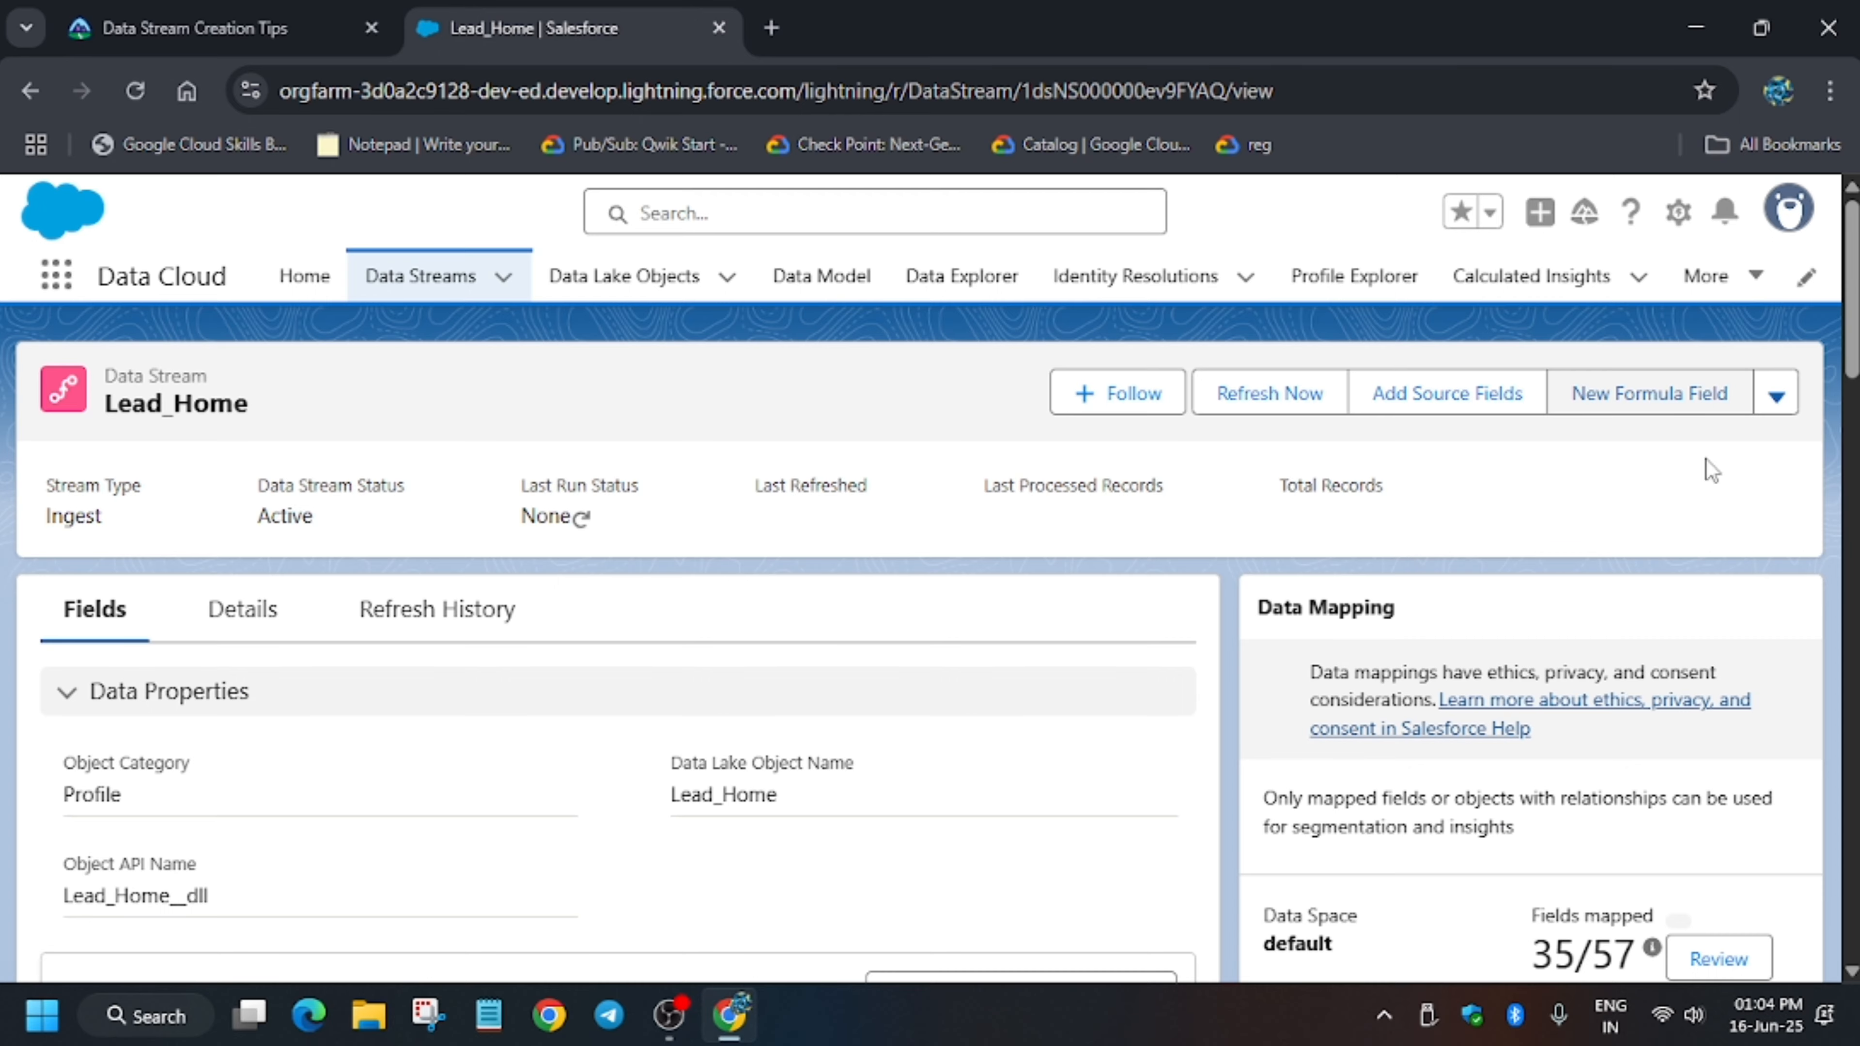
pyautogui.click(1650, 396)
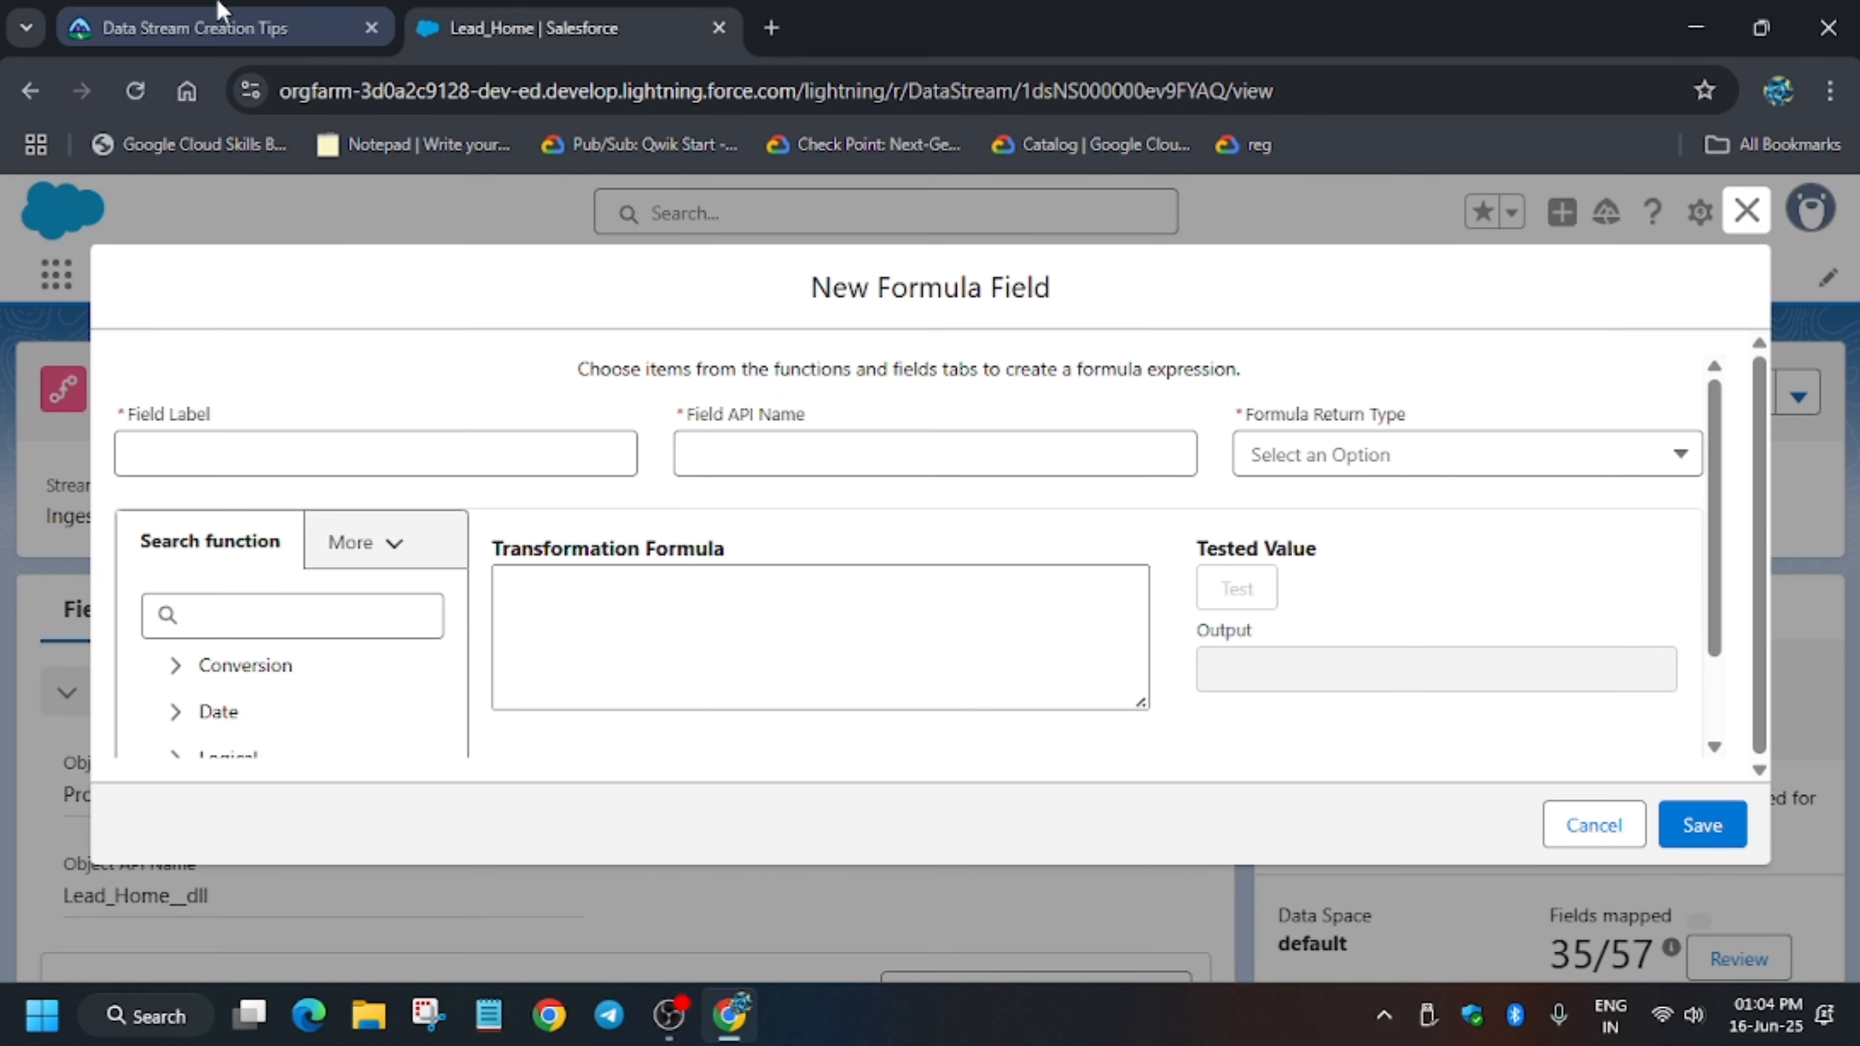
pyautogui.click(231, 10)
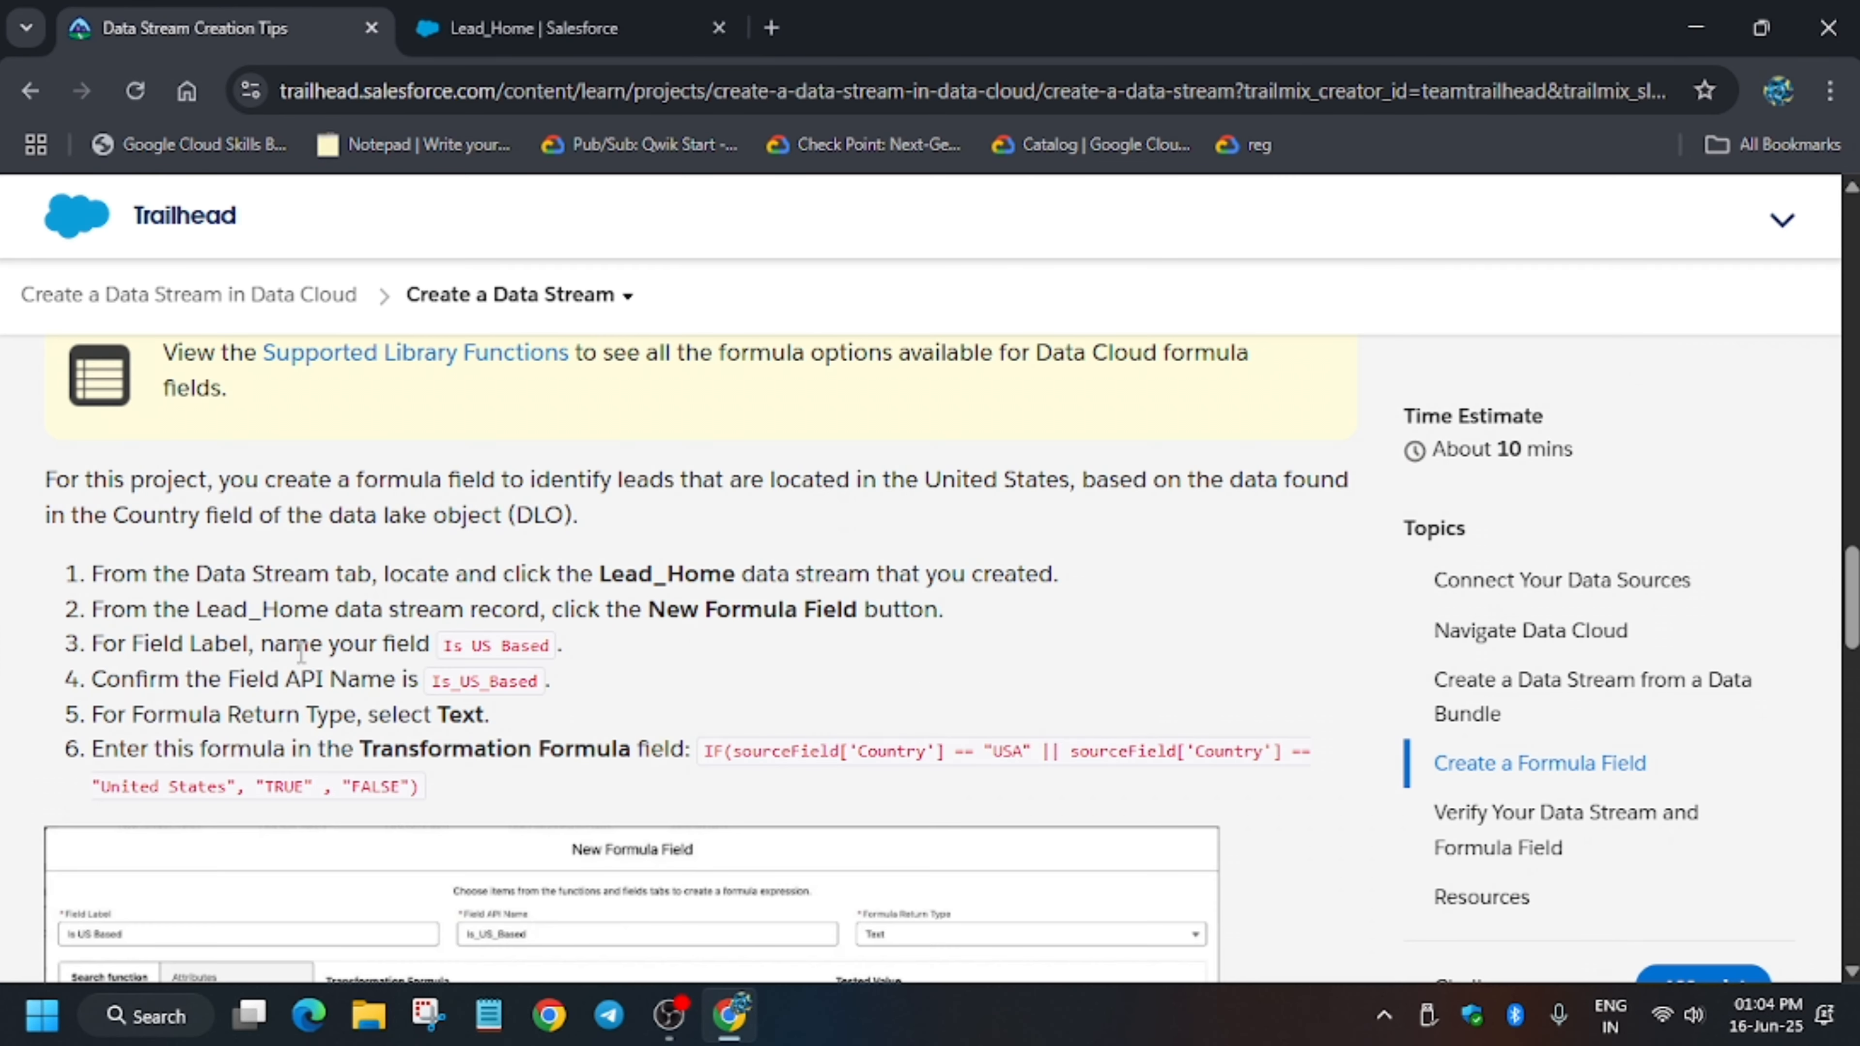
pyautogui.moveTo(439, 646); pyautogui.dragTo(551, 649)
pyautogui.hotkey('ctrl', 'c')
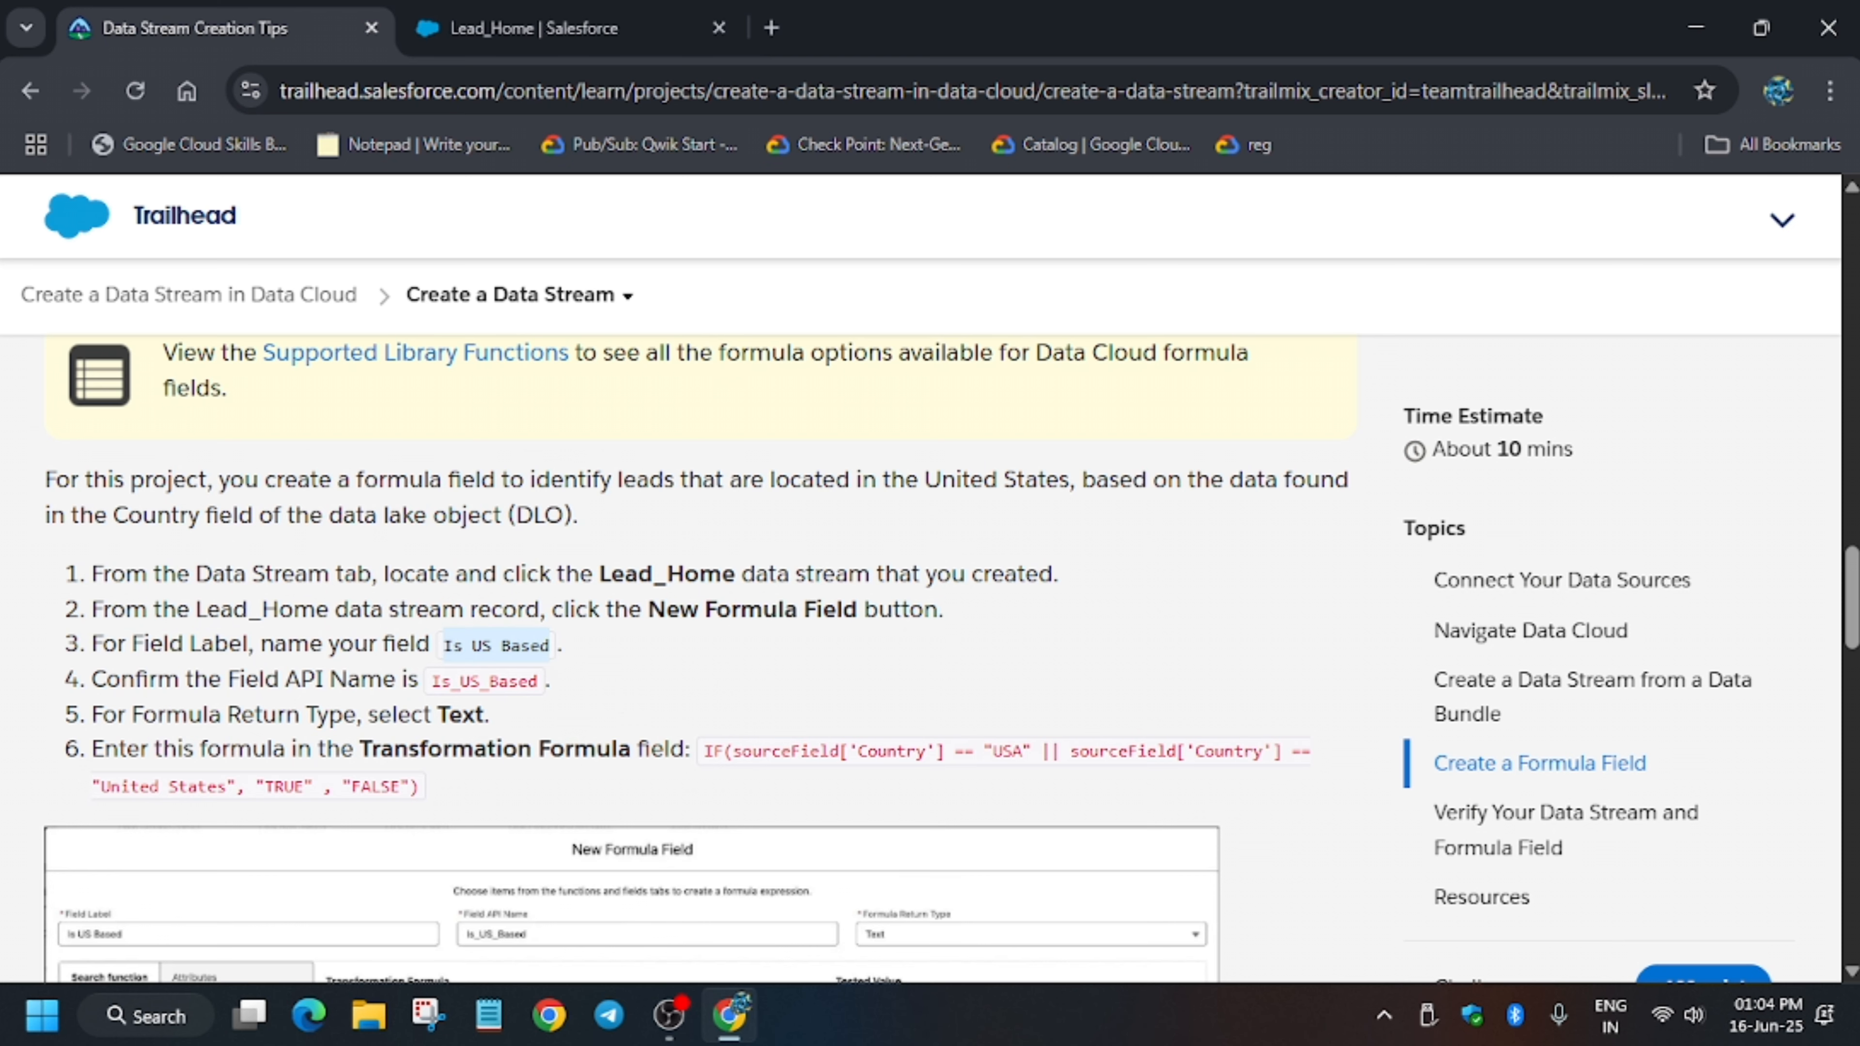
pyautogui.hotkey('ctrl', 'Tab')
pyautogui.hotkey('ctrl', 'v')
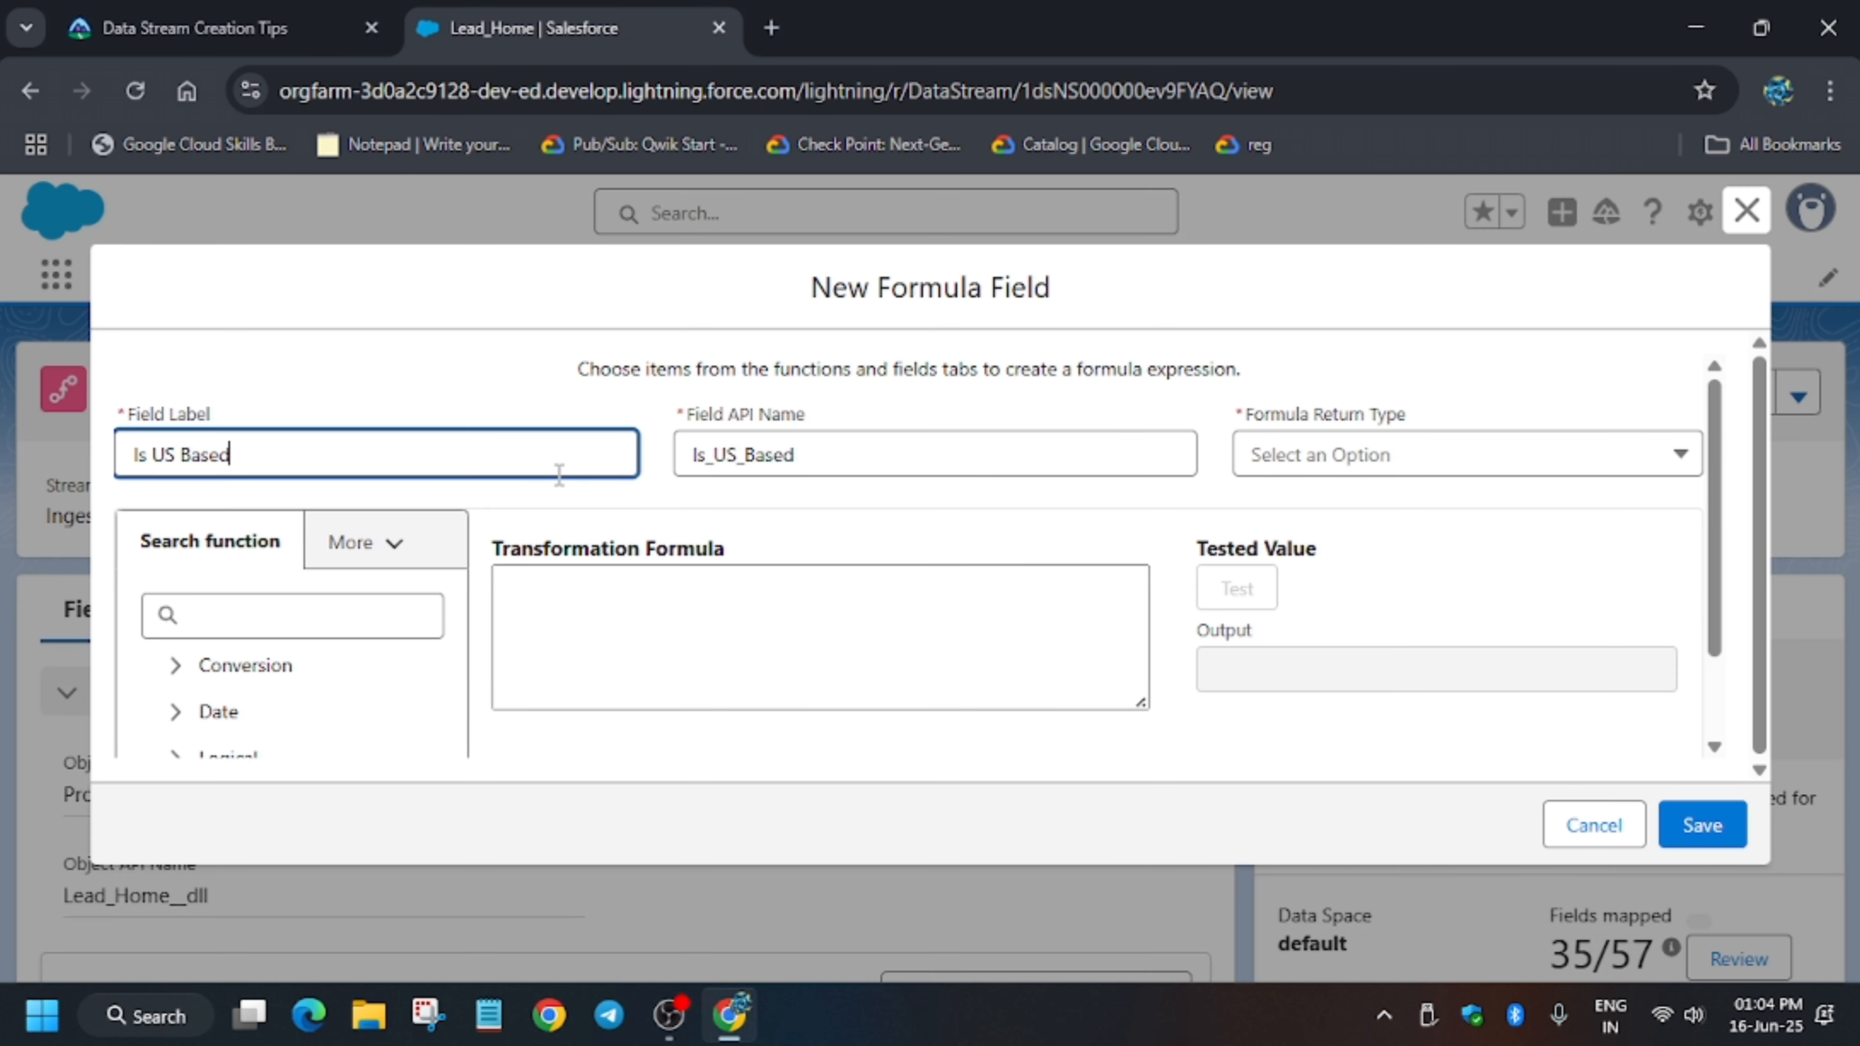
# - Set the formula return type to Text and enter the transformation formula IF(sourceField['Country'] == "USA" || sourceField['Country'] == "United States", "TRUE" , "FALSE")
pyautogui.hotkey('ctrl', 'Tab')
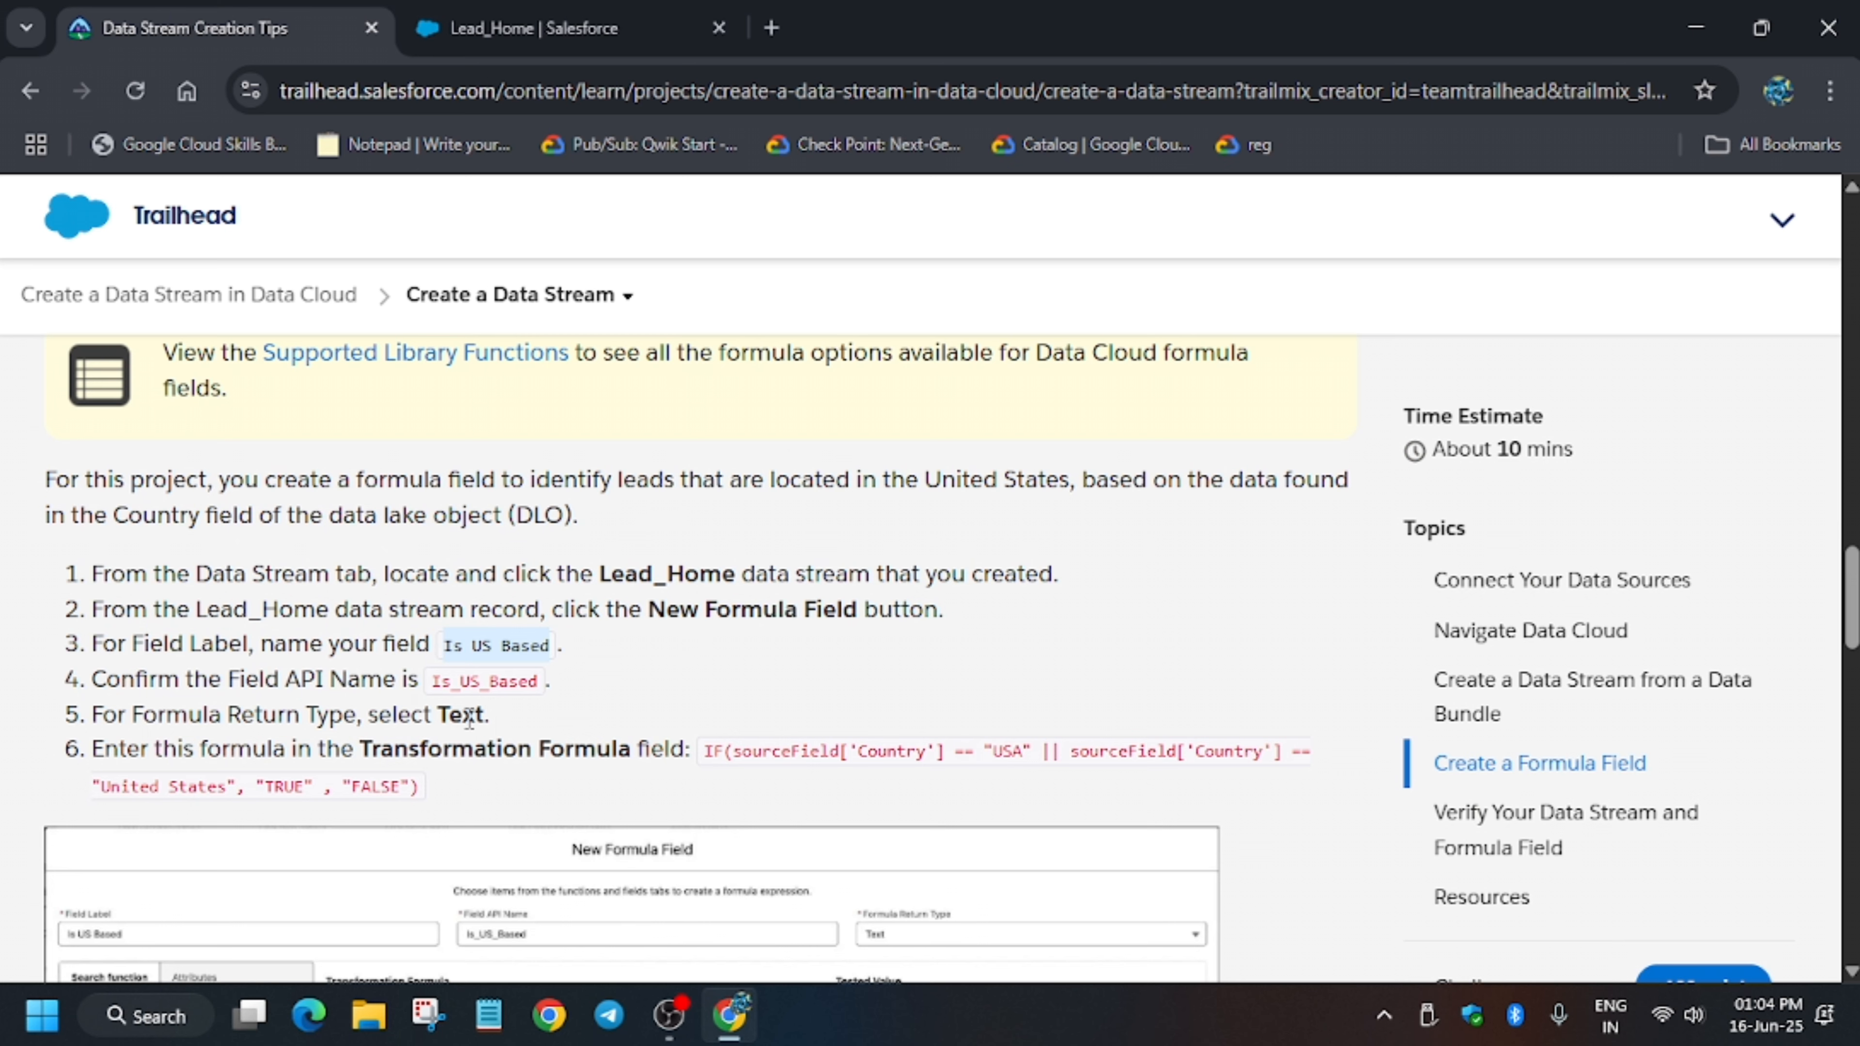
pyautogui.click(557, 28)
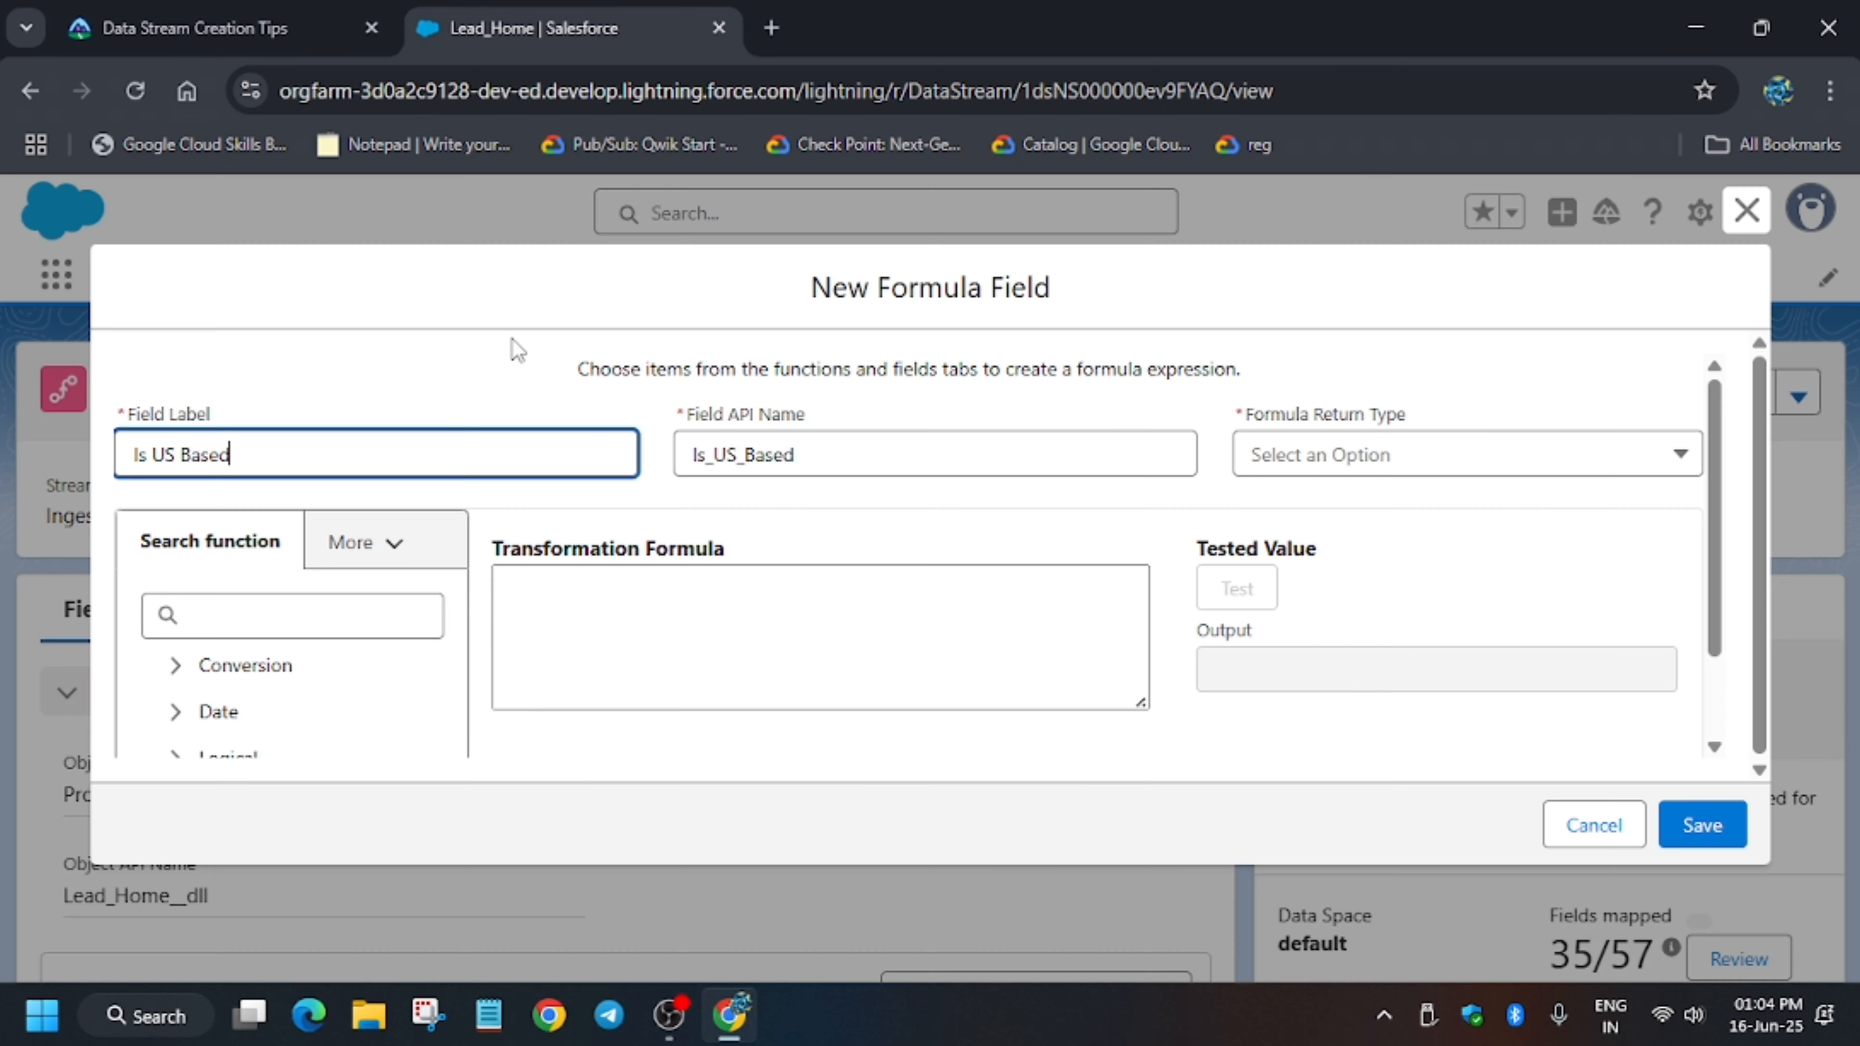
pyautogui.click(129, 15)
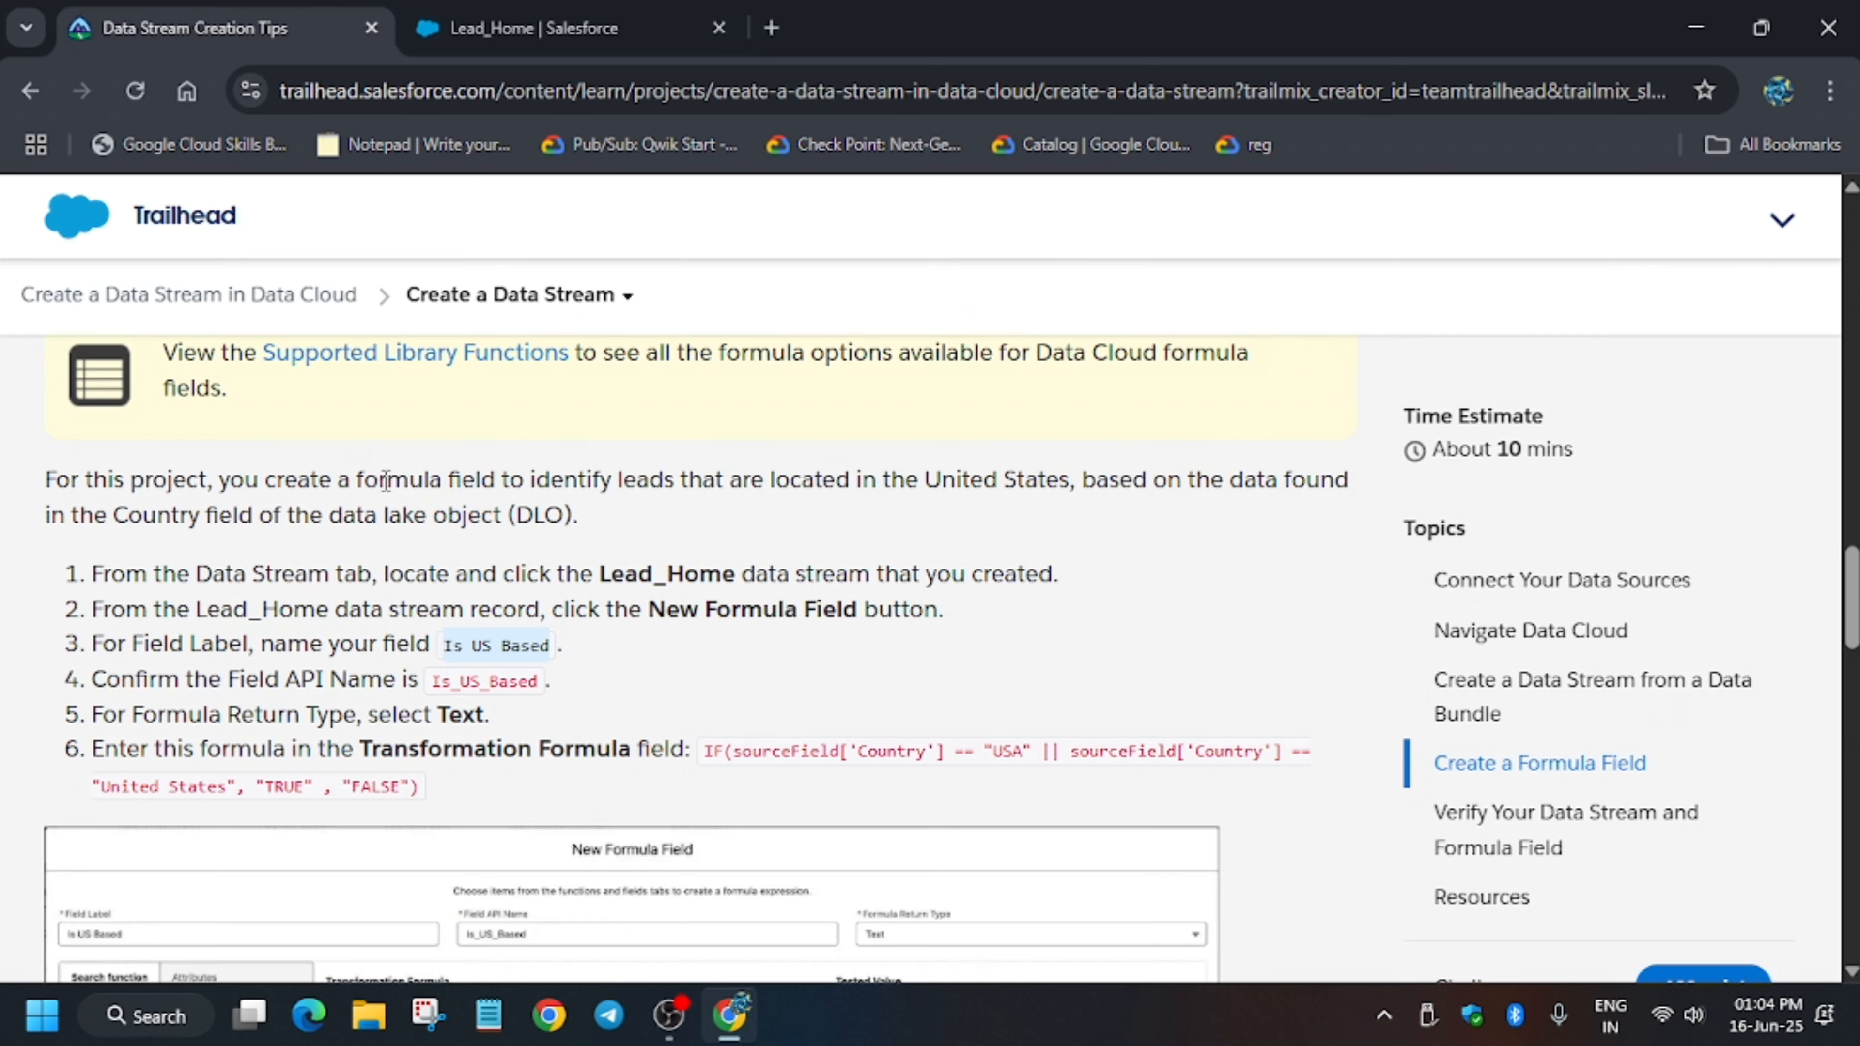
pyautogui.moveTo(704, 750); pyautogui.dragTo(431, 793)
pyautogui.hotkey('ctrl', 'c')
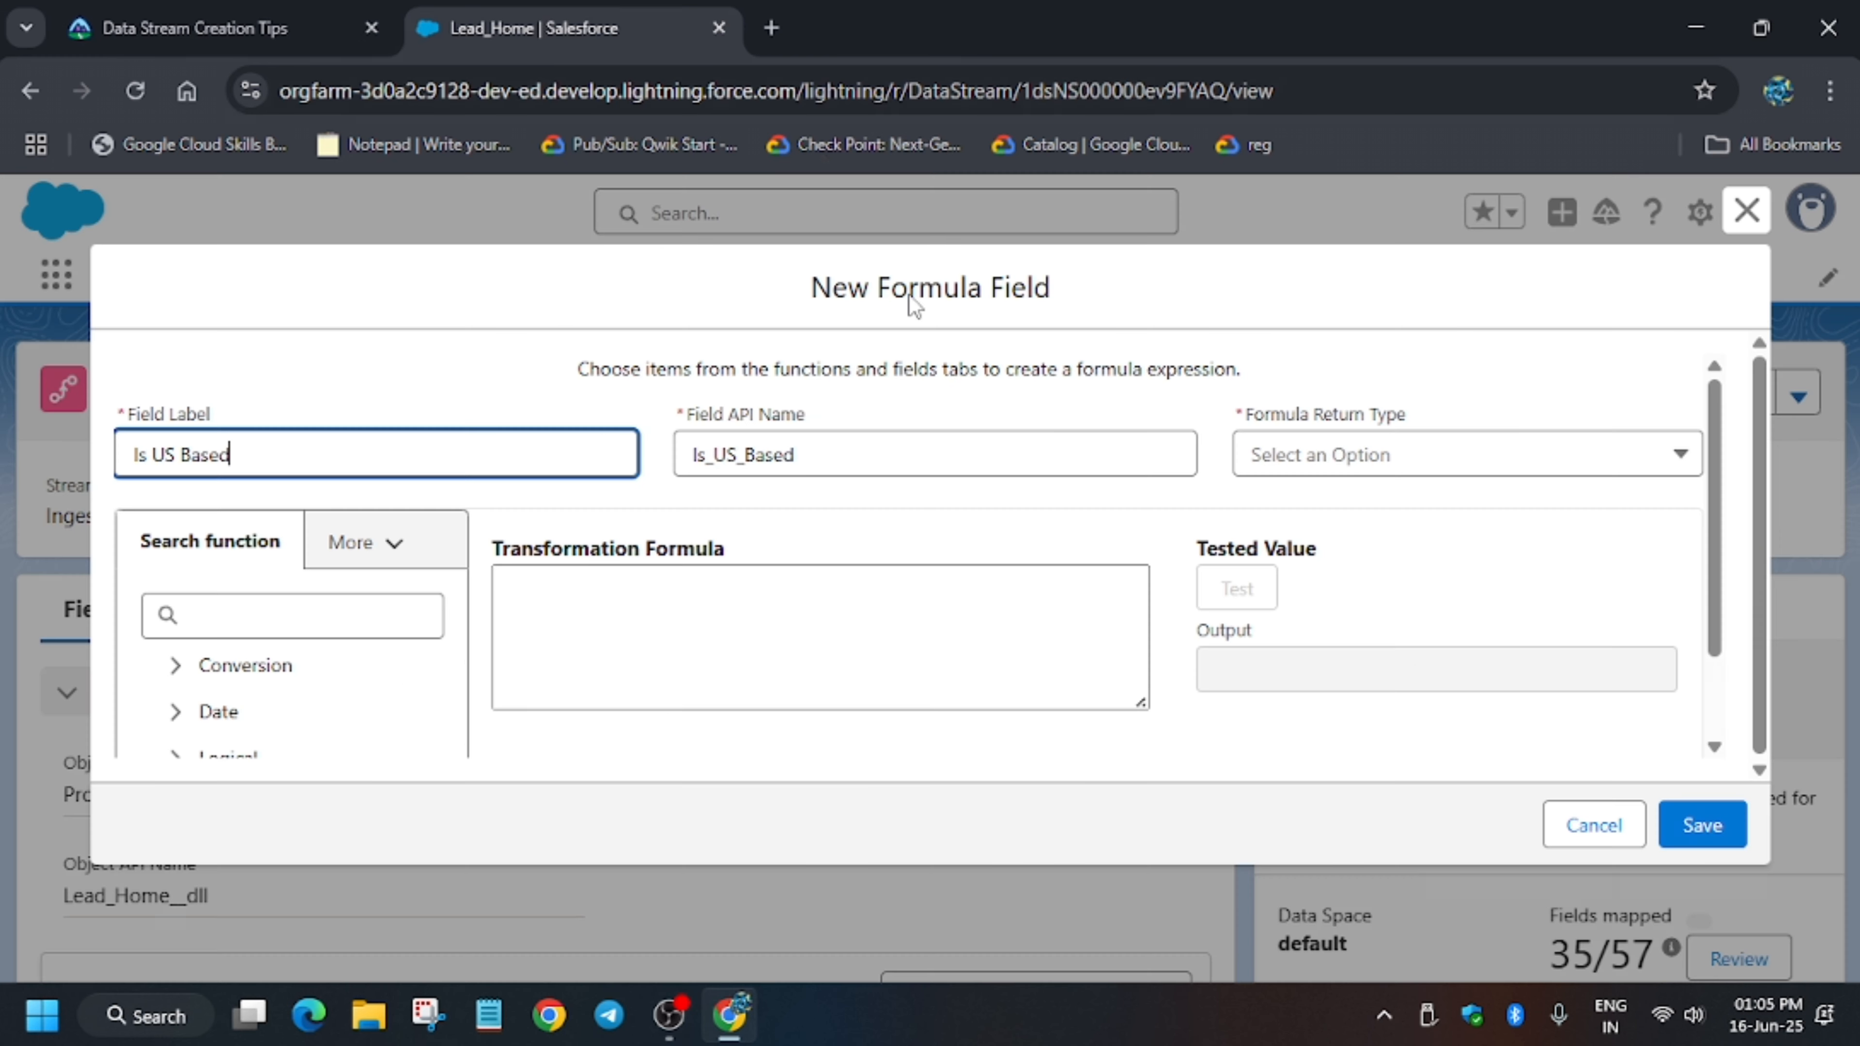
pyautogui.click(685, 14)
pyautogui.click(963, 455)
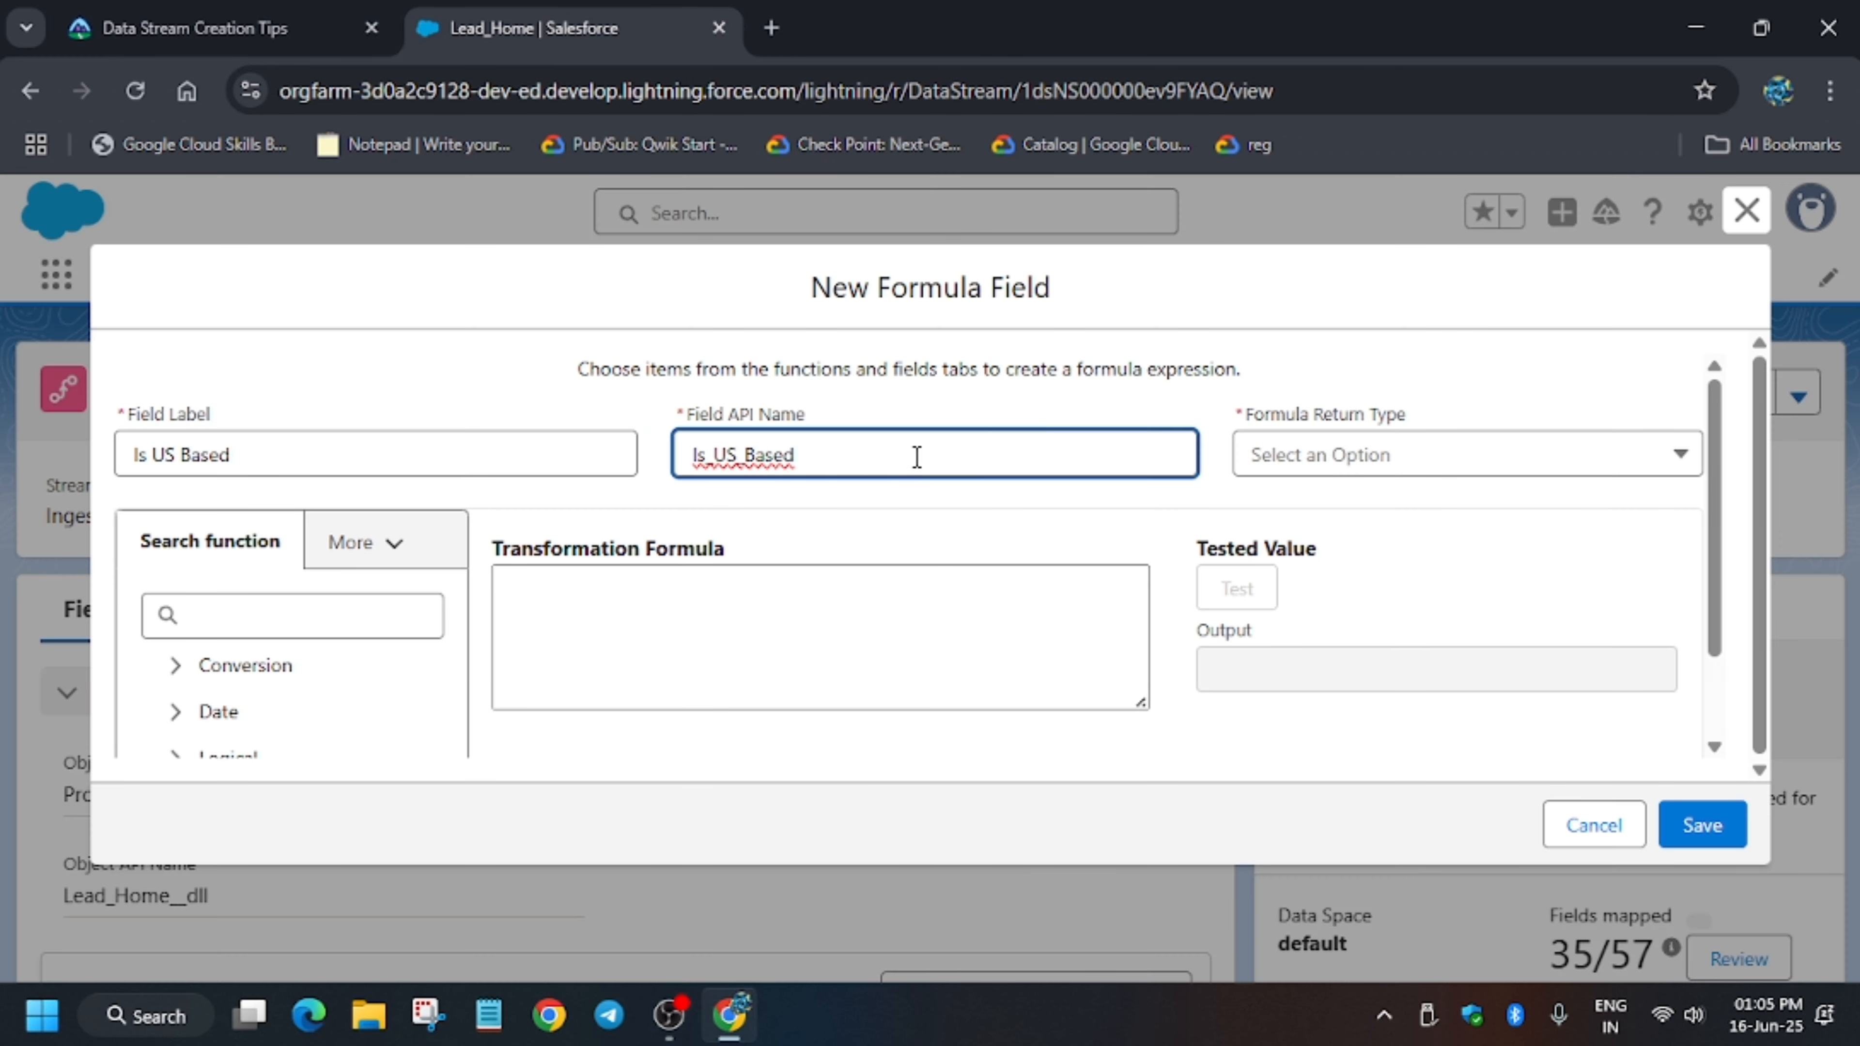
pyautogui.click(1455, 466)
pyautogui.click(1424, 513)
pyautogui.click(1055, 586)
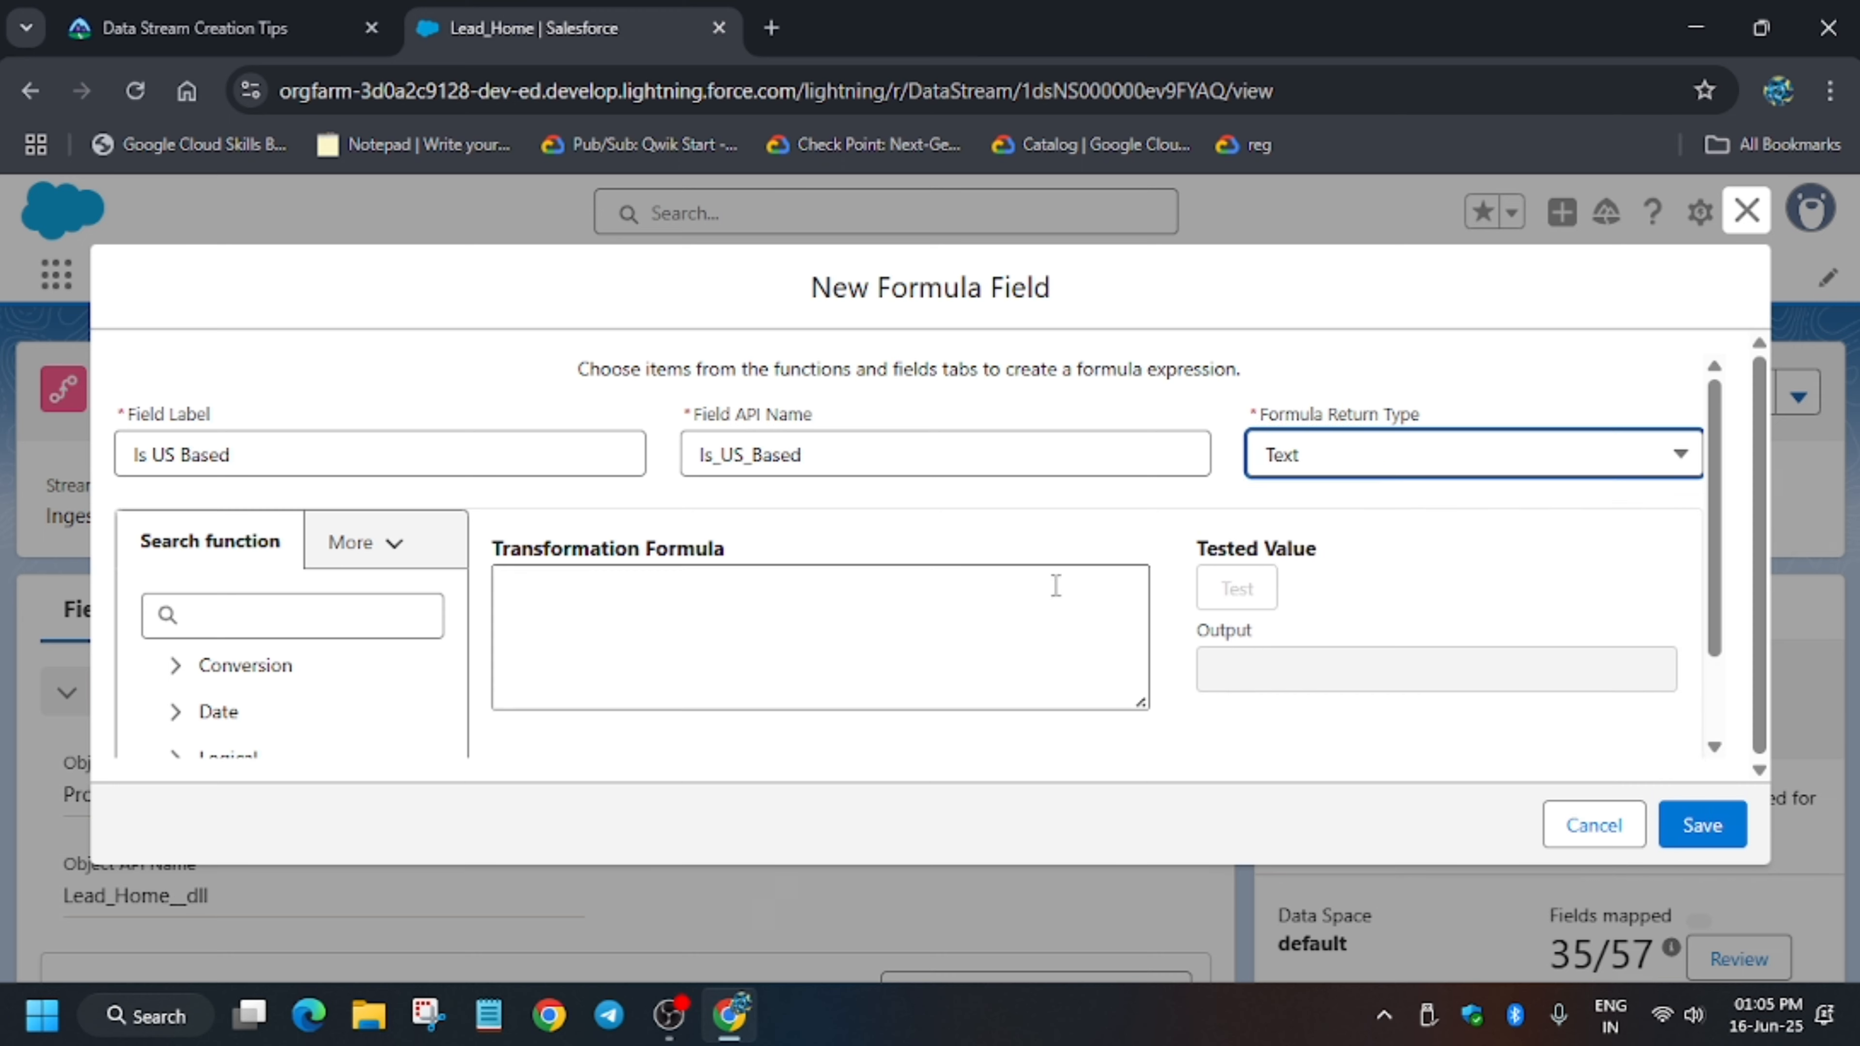
pyautogui.hotkey('ctrl', 'v')
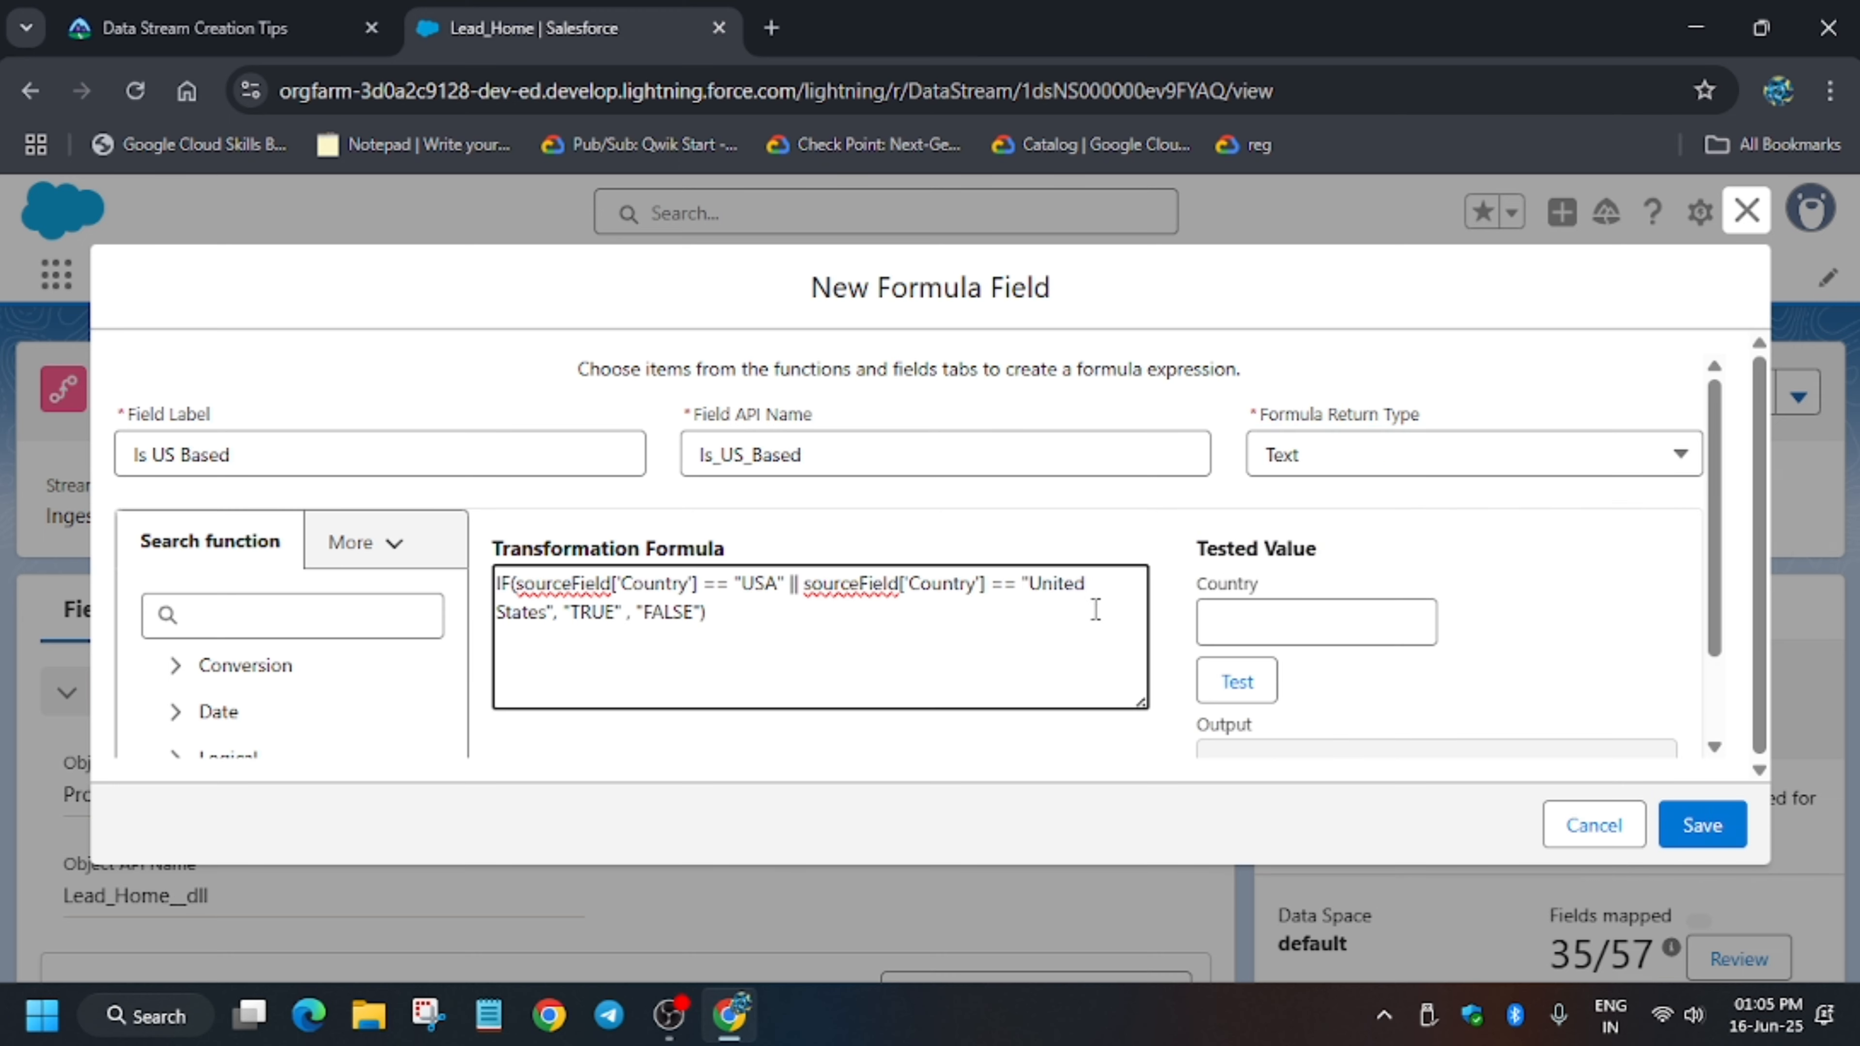
# - Check the Trailhead validation instructions and test the formula with Japan as the country
pyautogui.click(282, 10)
pyautogui.scroll(-10, 300, 630)
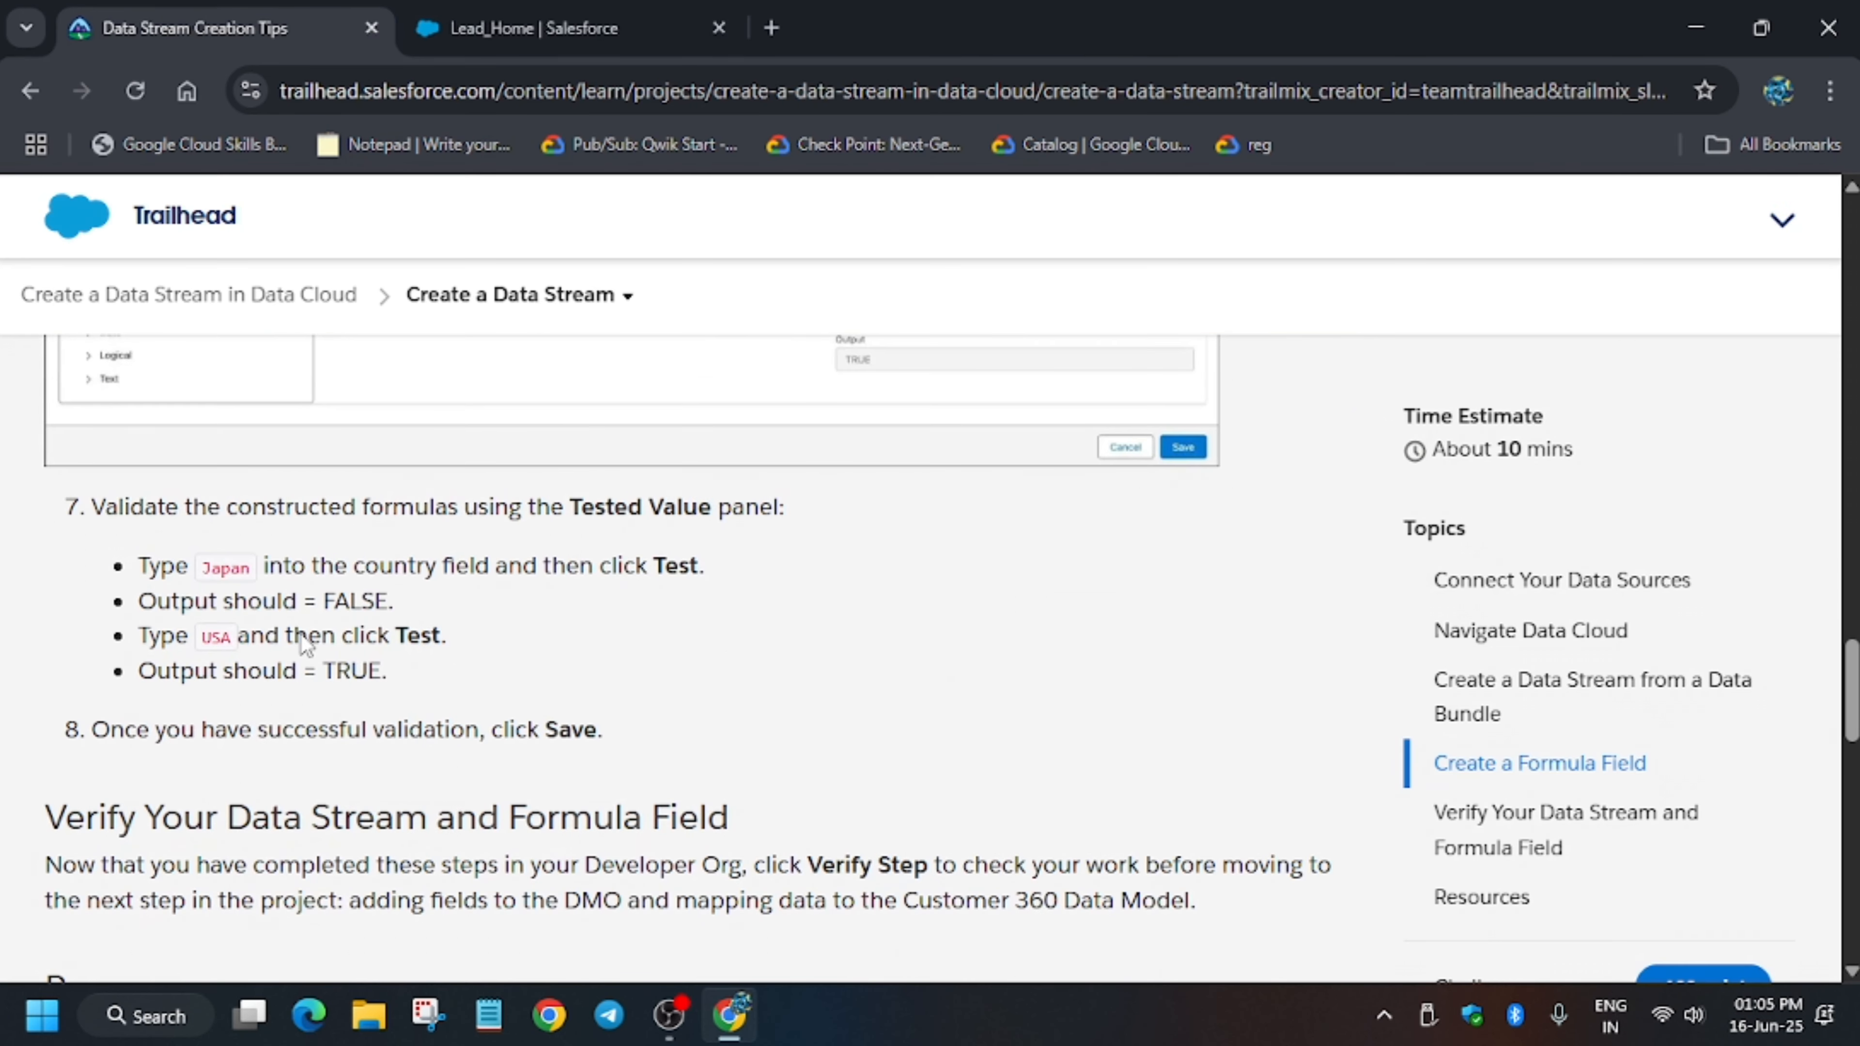
pyautogui.doubleClick(219, 569)
pyautogui.hotkey('ctrl', 'c')
pyautogui.click(618, 40)
pyautogui.click(1299, 629)
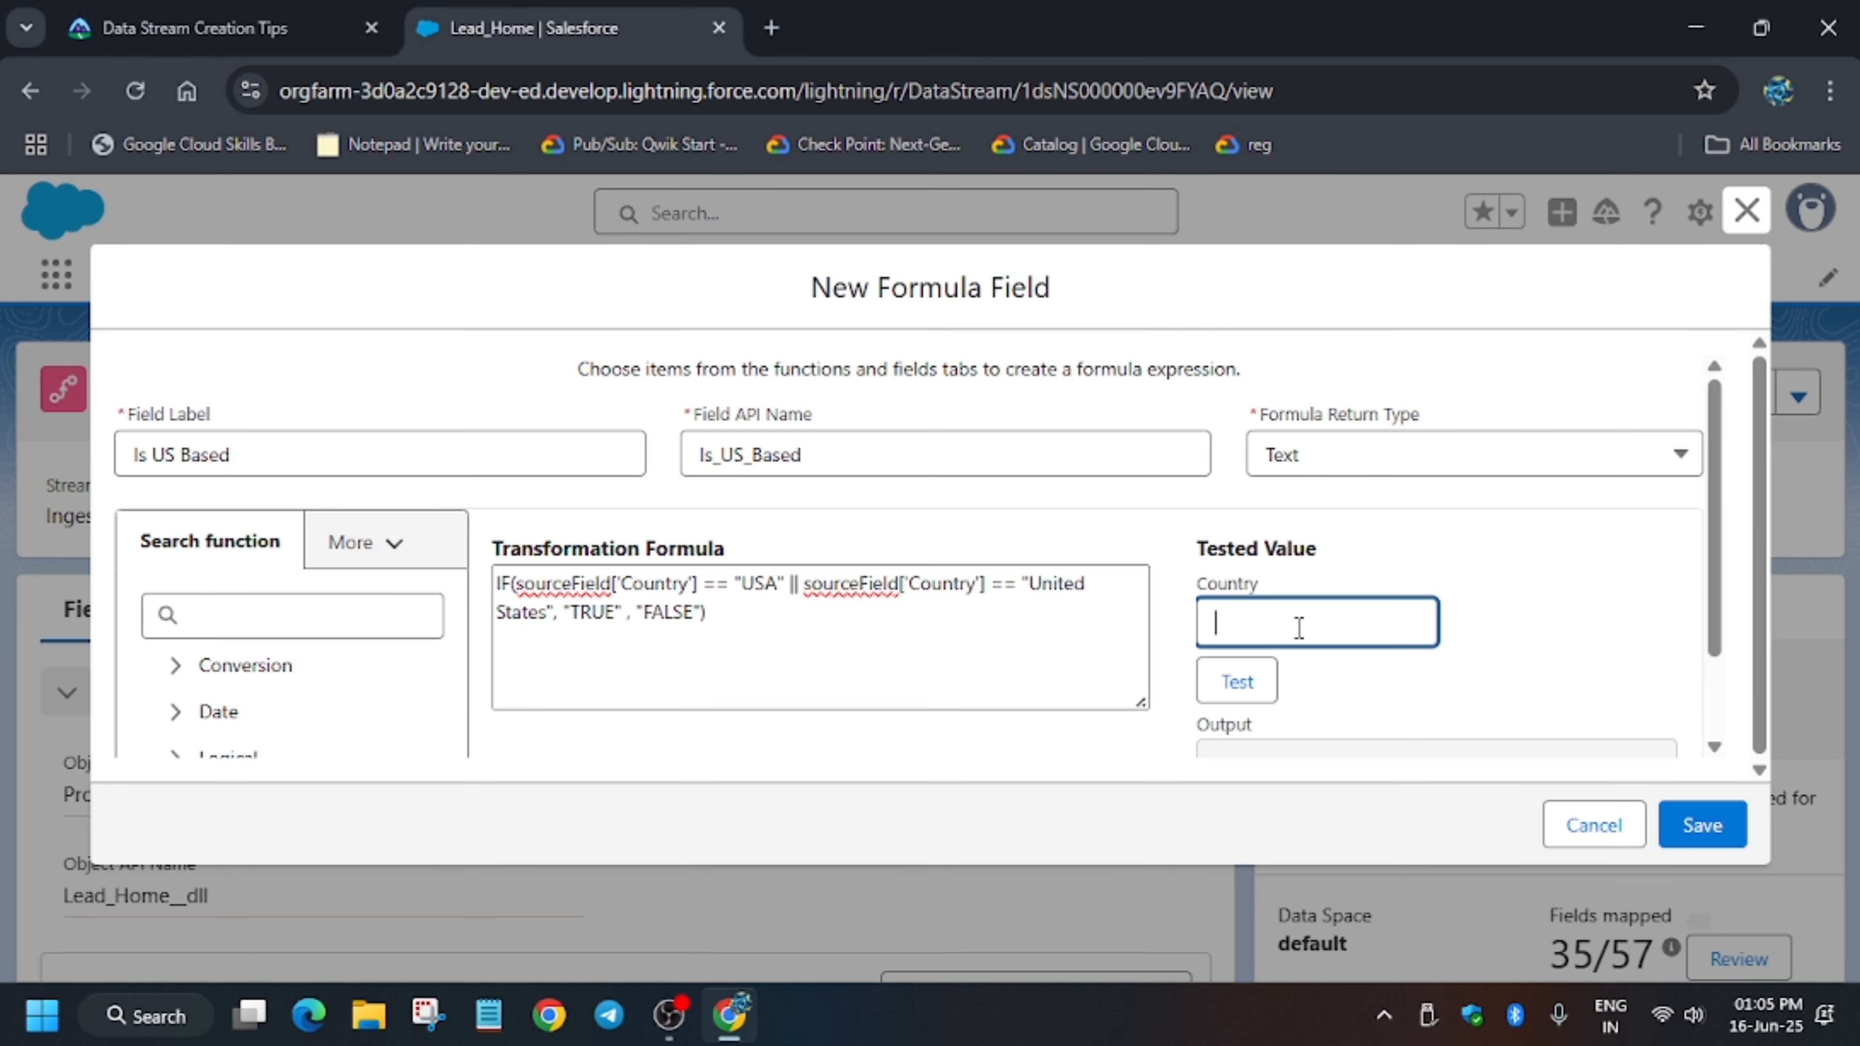
pyautogui.hotkey('ctrl', 'v')
pyautogui.click(1268, 702)
# - Test the formula with USA as the country and save the new formula field
pyautogui.doubleClick(1341, 610)
pyautogui.write('USA')
pyautogui.click(1257, 682)
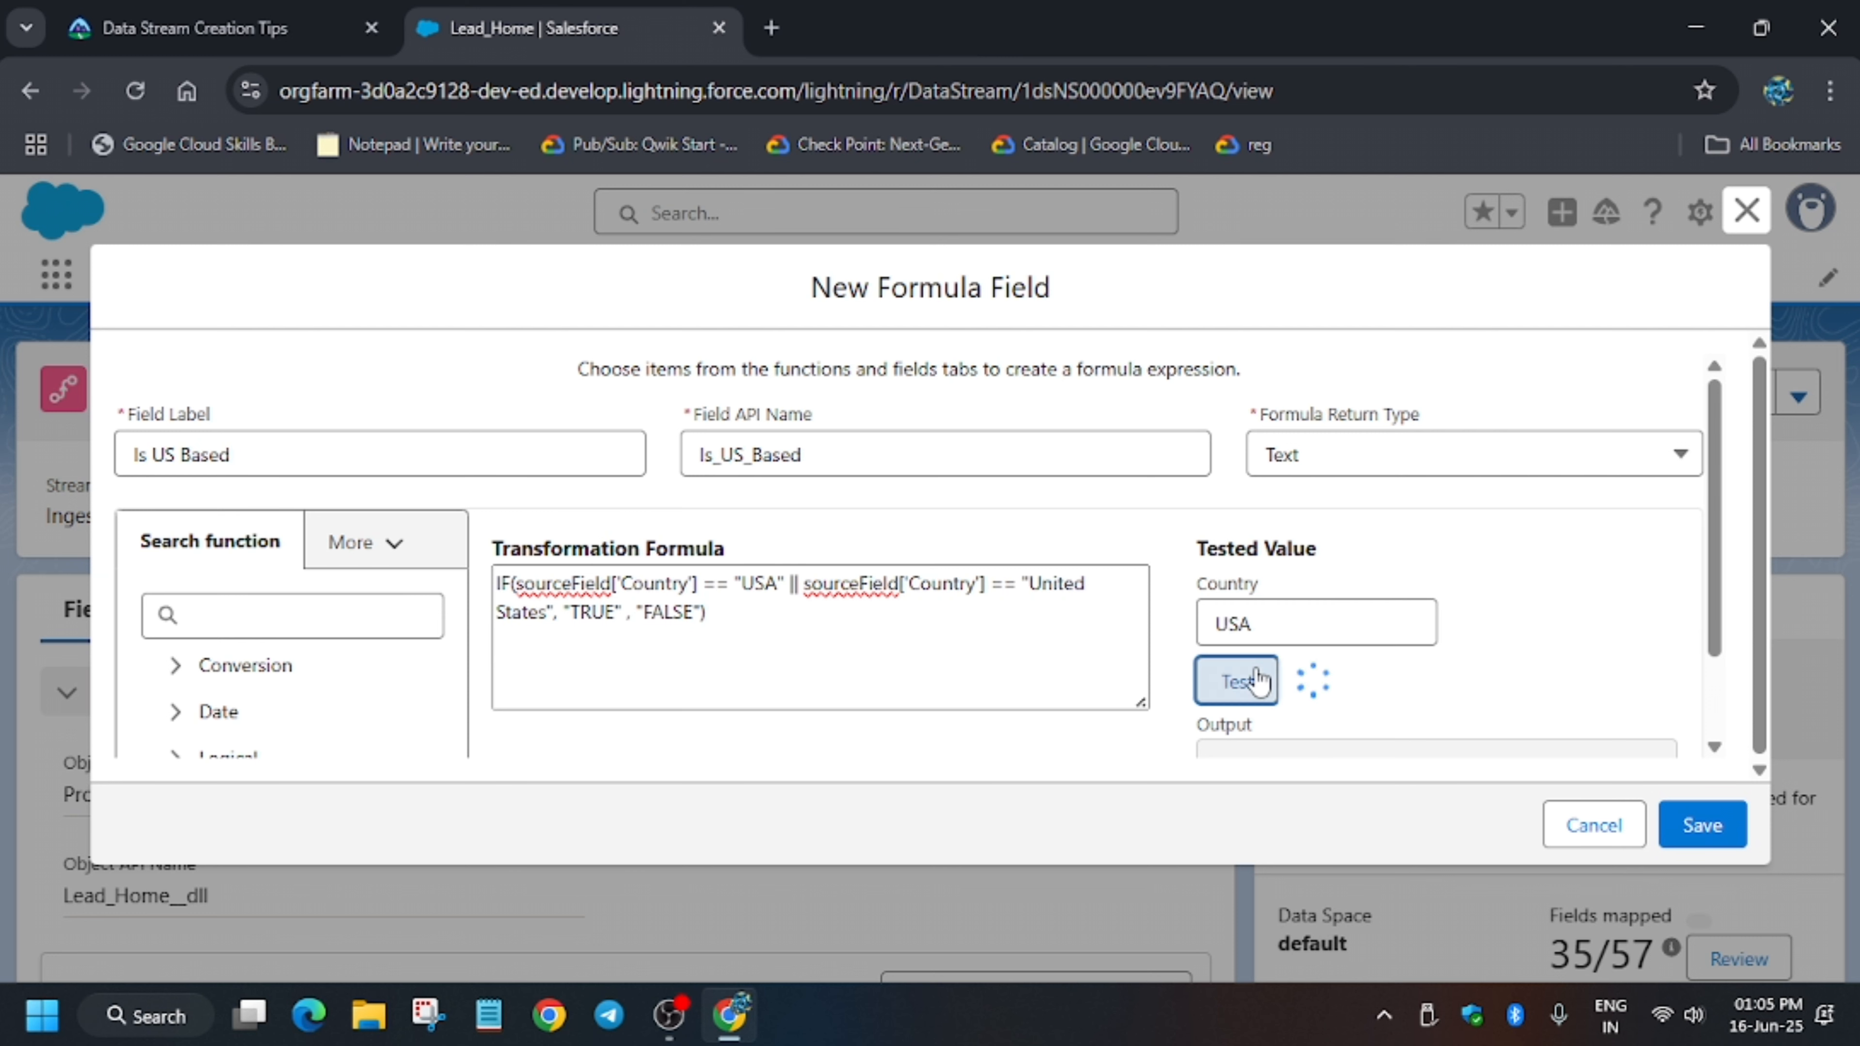
pyautogui.scroll(-2, 1457, 689)
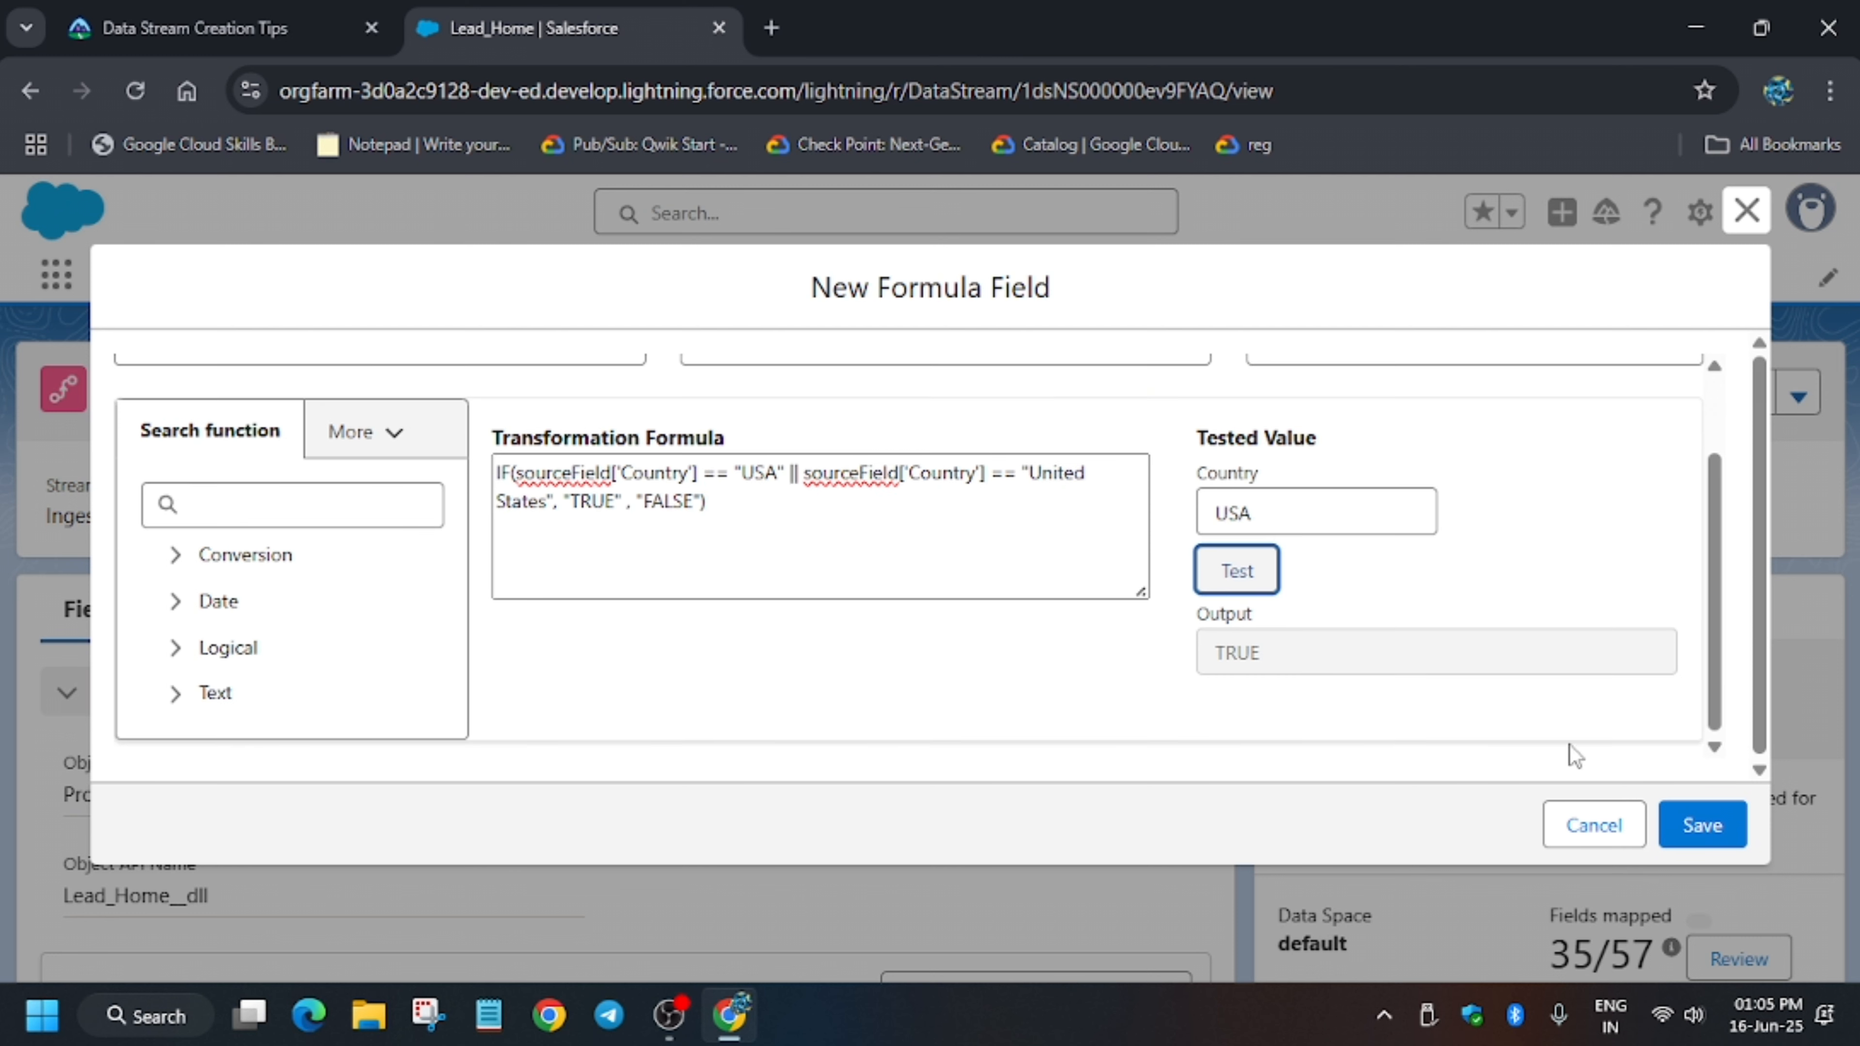
pyautogui.click(1703, 825)
# - Verify the Create a Data Stream step in Trailhead, dismiss the completion dialog, and return to the data bundle instructions
pyautogui.click(315, 27)
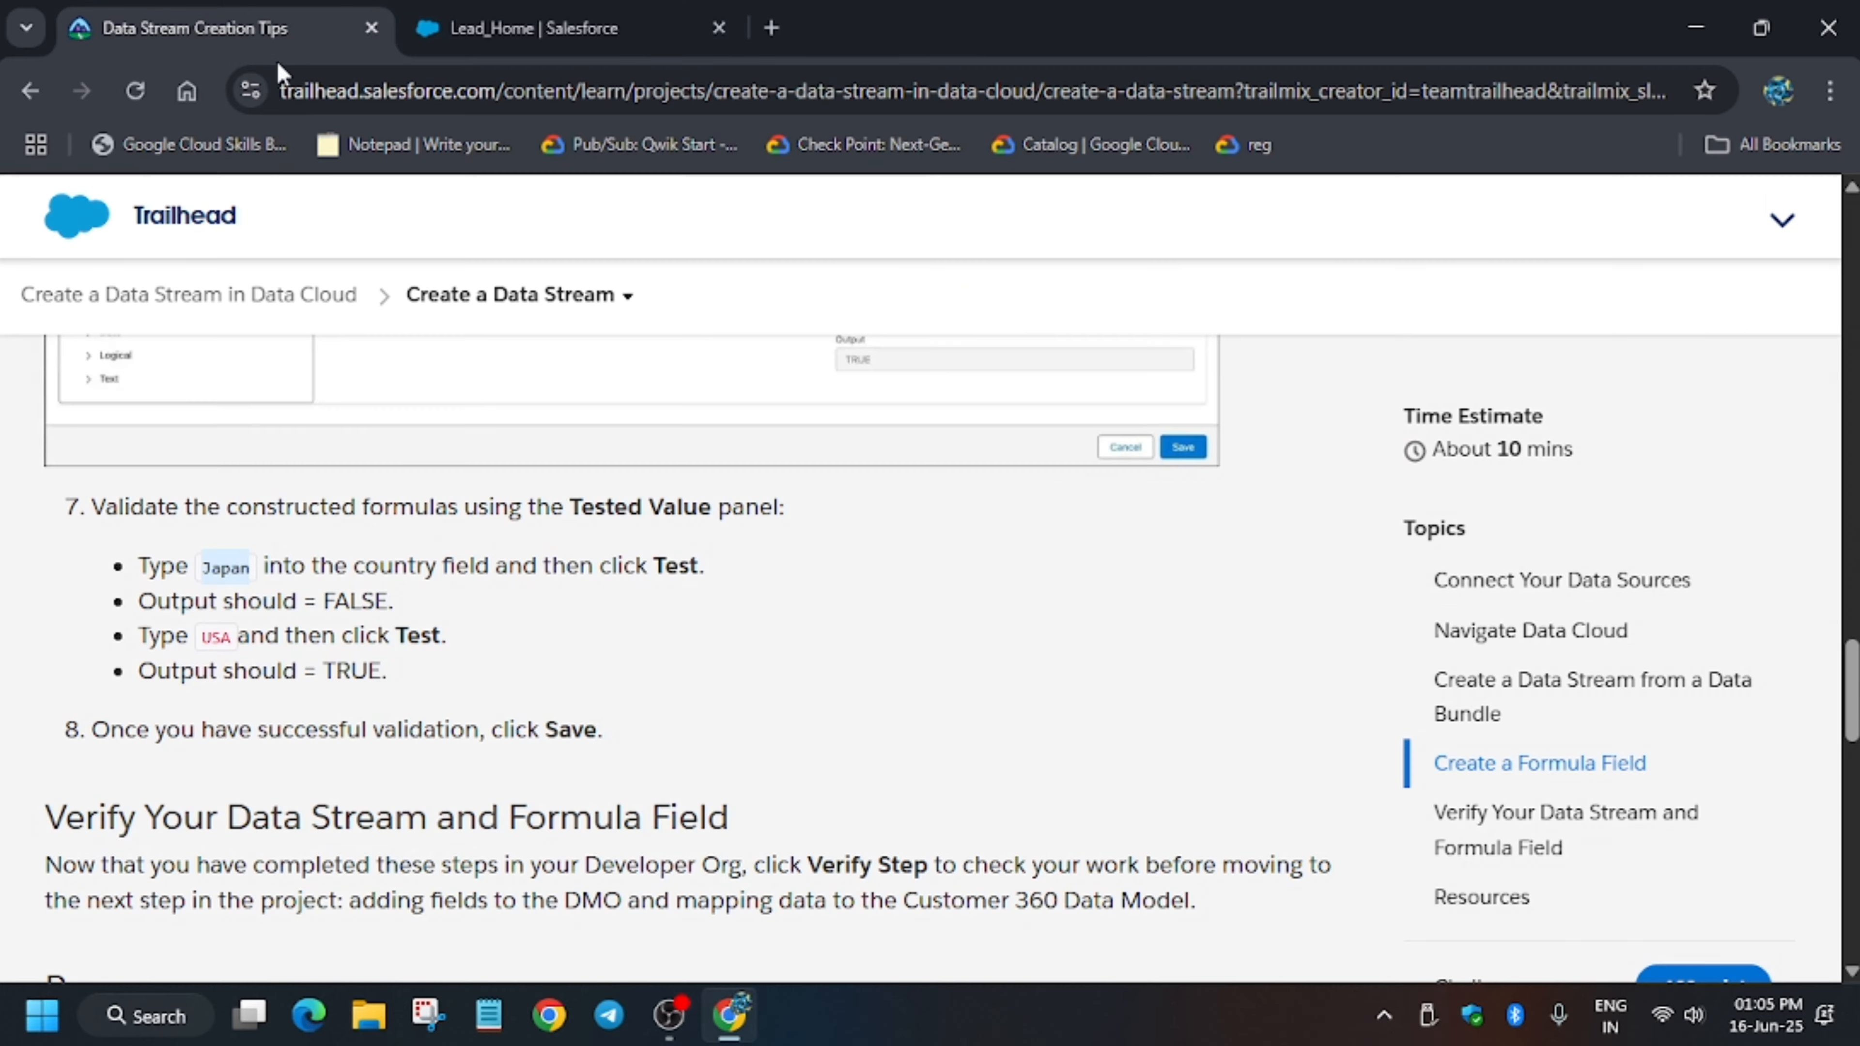
pyautogui.scroll(-10, 407, 689)
pyautogui.scroll(-4, 381, 659)
pyautogui.click(377, 488)
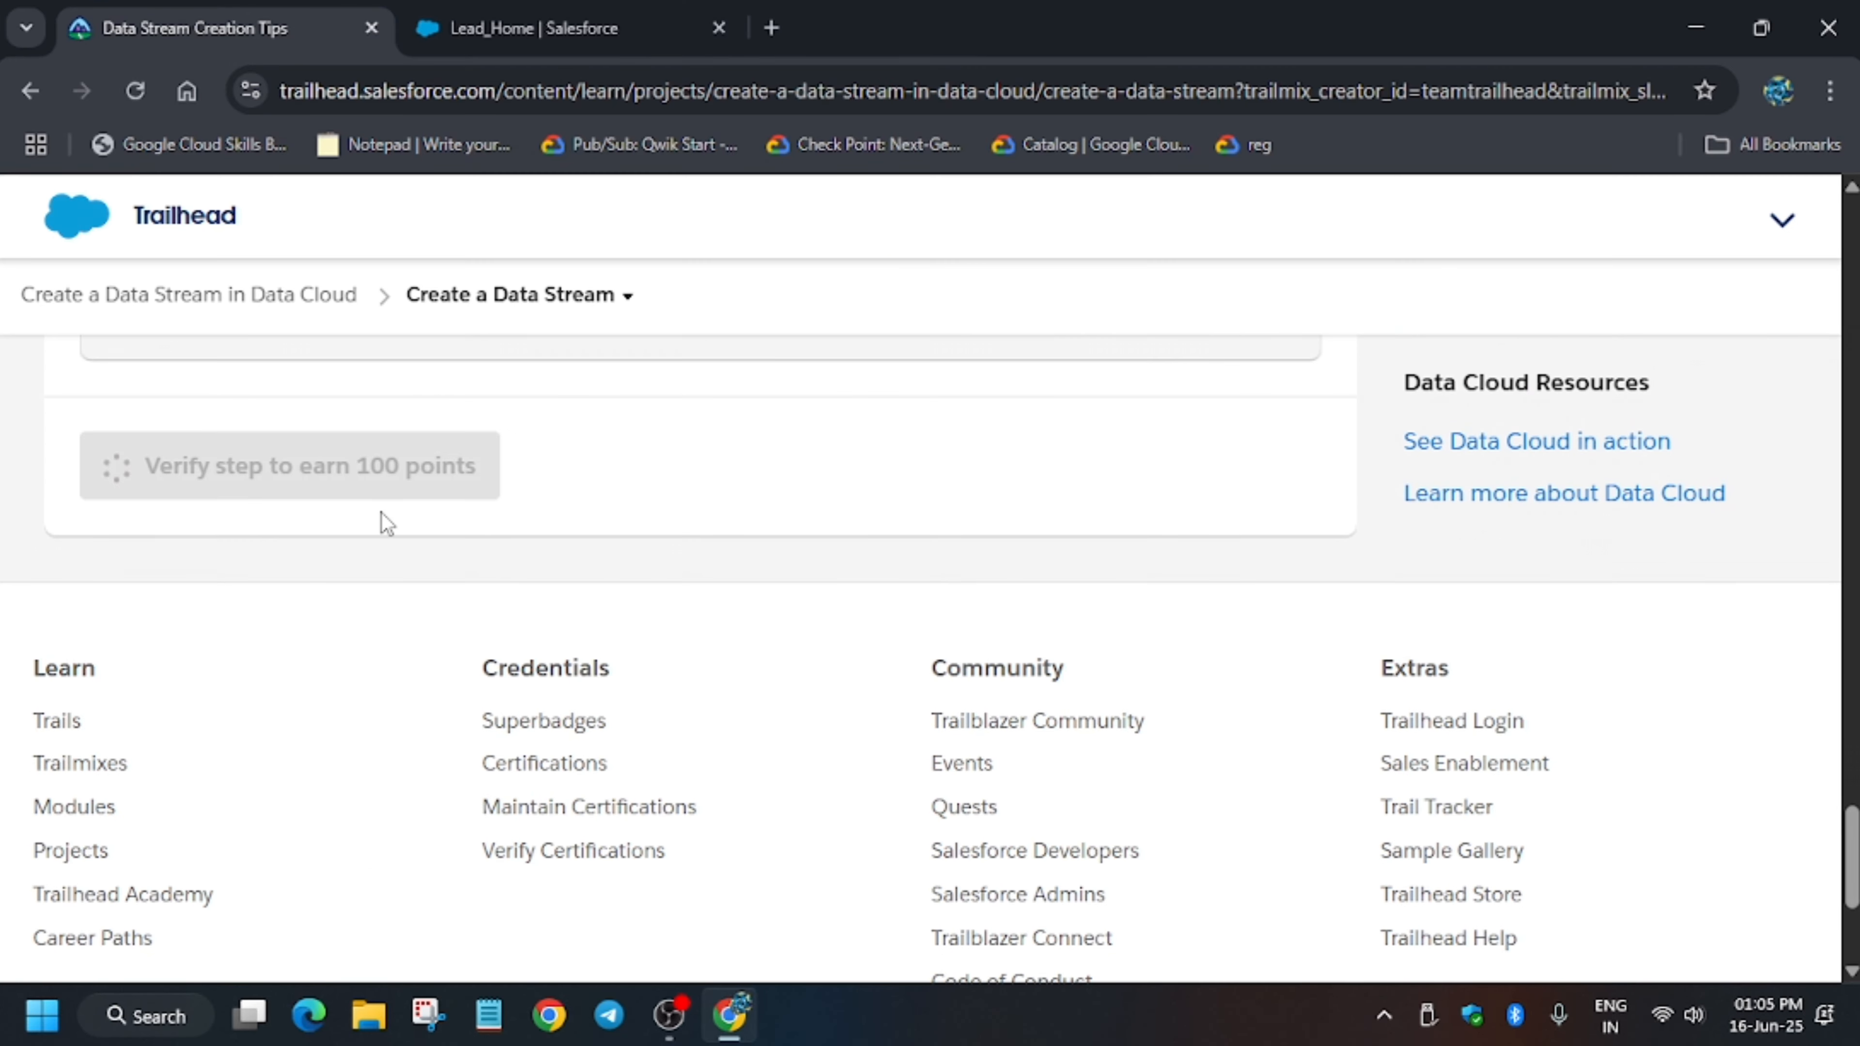
pyautogui.scroll(7, 402, 594)
pyautogui.scroll(-3, 407, 589)
pyautogui.scroll(-1, 407, 588)
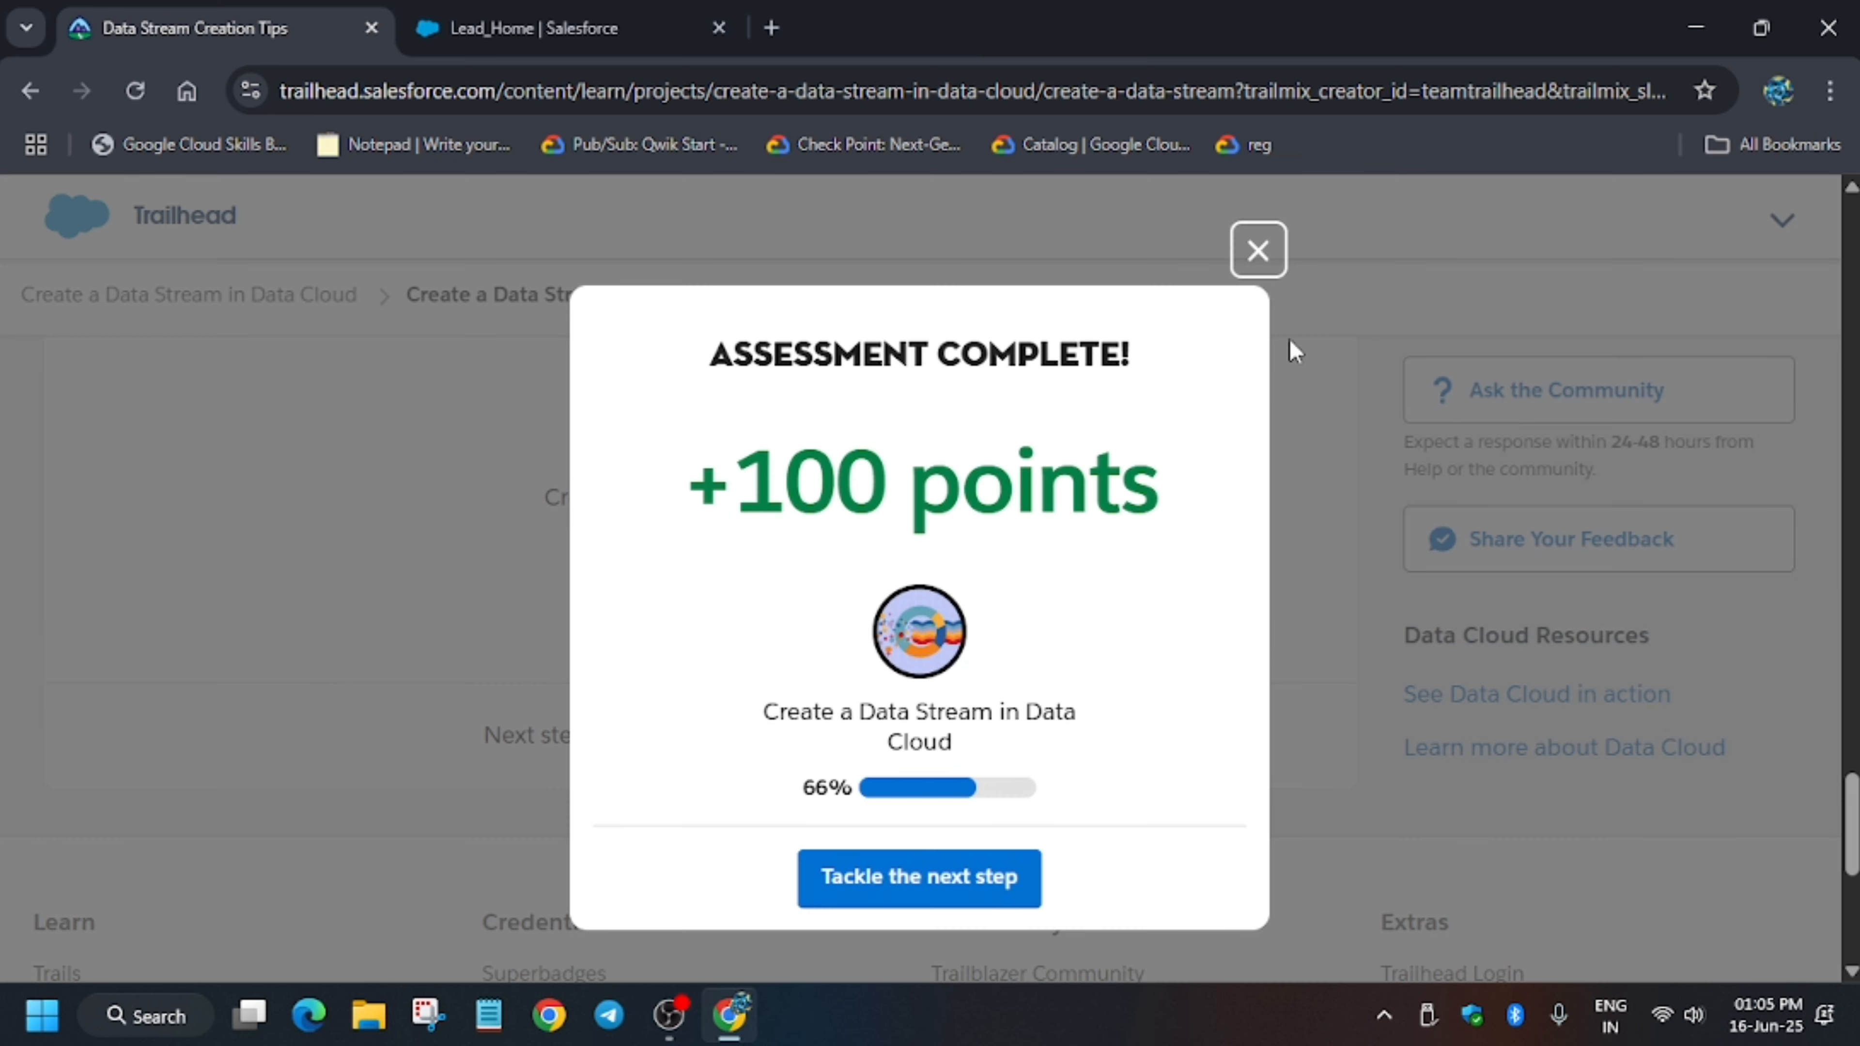
pyautogui.click(1264, 260)
pyautogui.scroll(15, 955, 474)
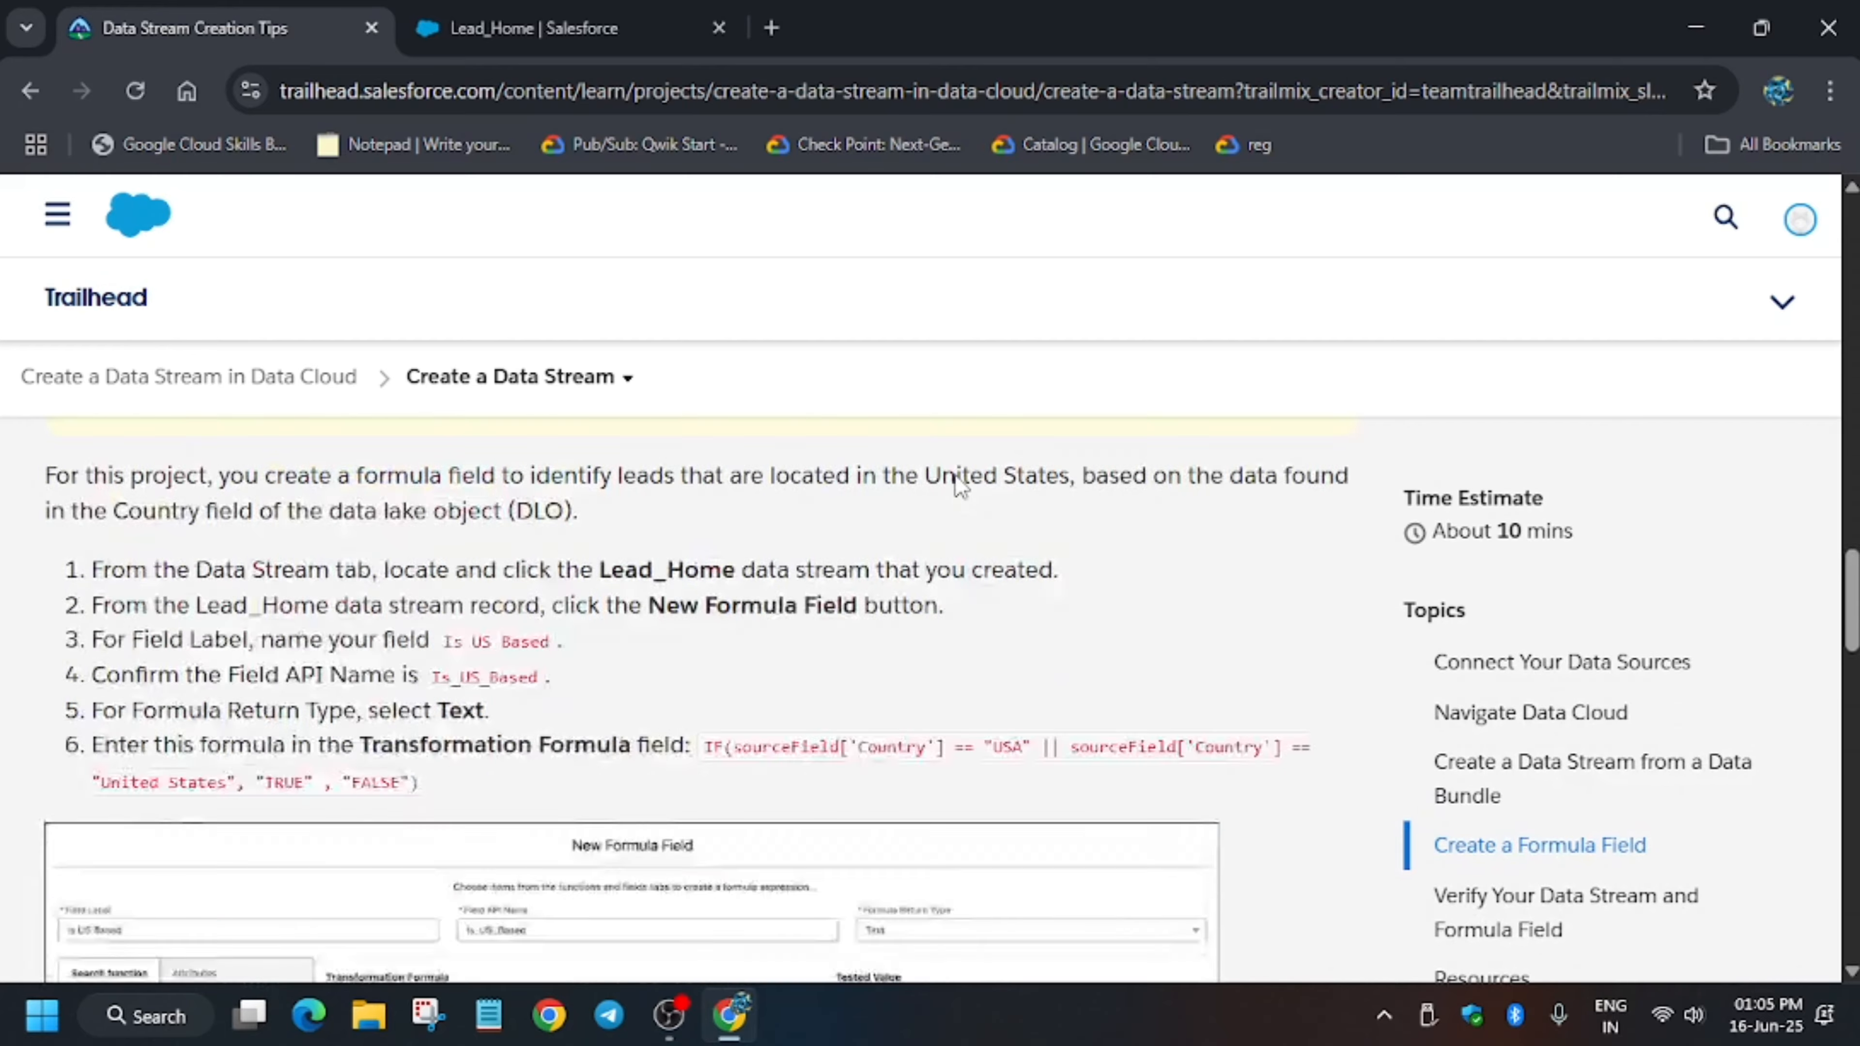
pyautogui.scroll(10, 955, 474)
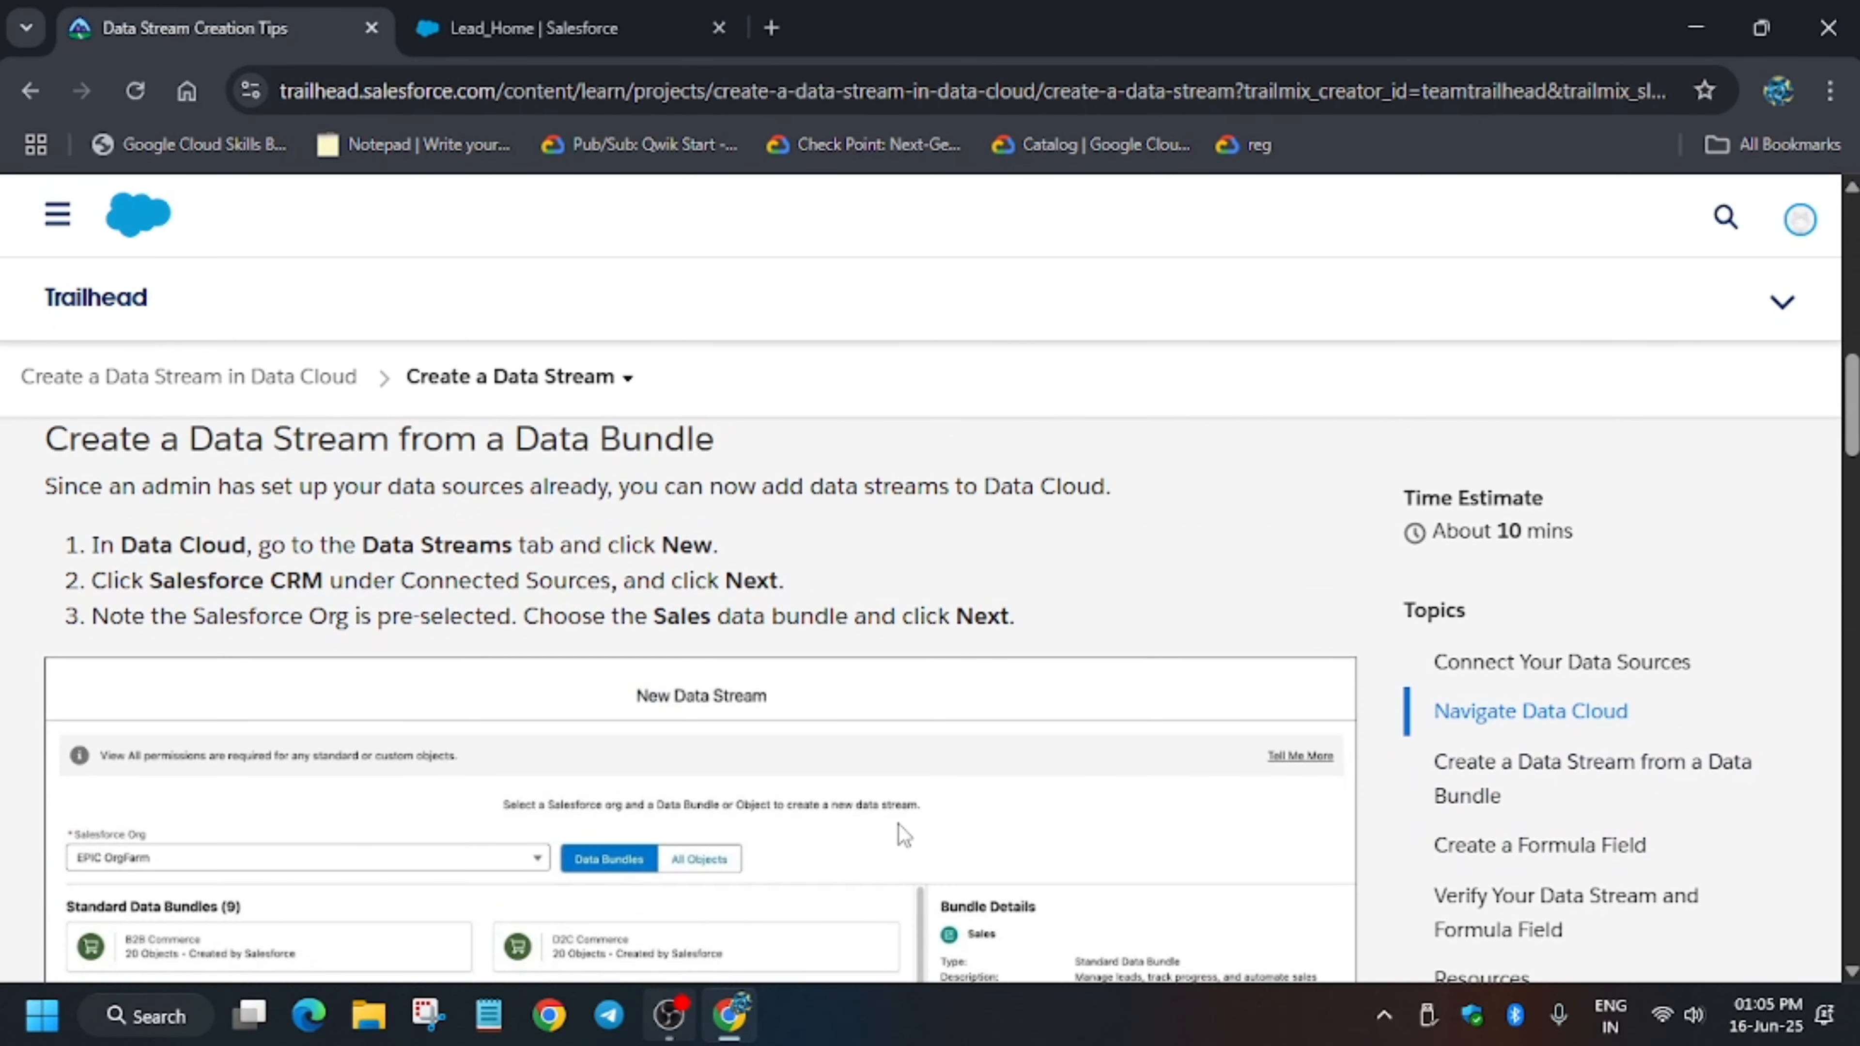